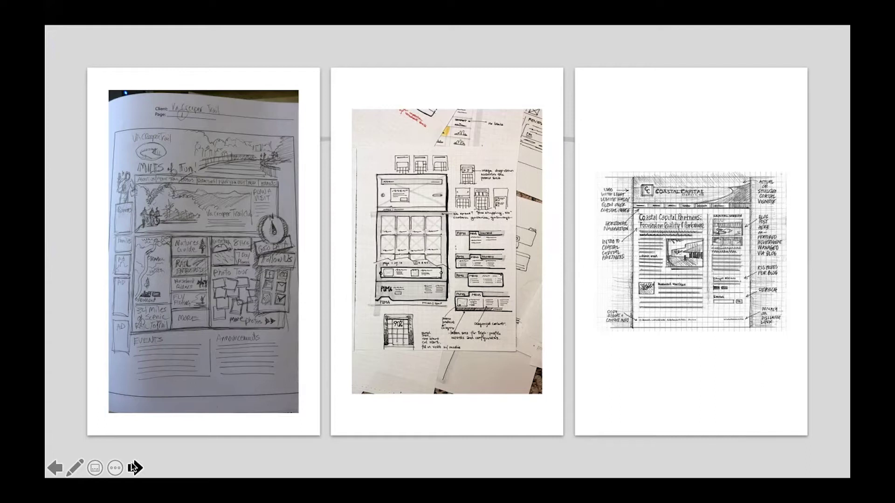
Step: Switch to Adobe XD and open the web page for the Wireframes UI kit
key(super+Tab)
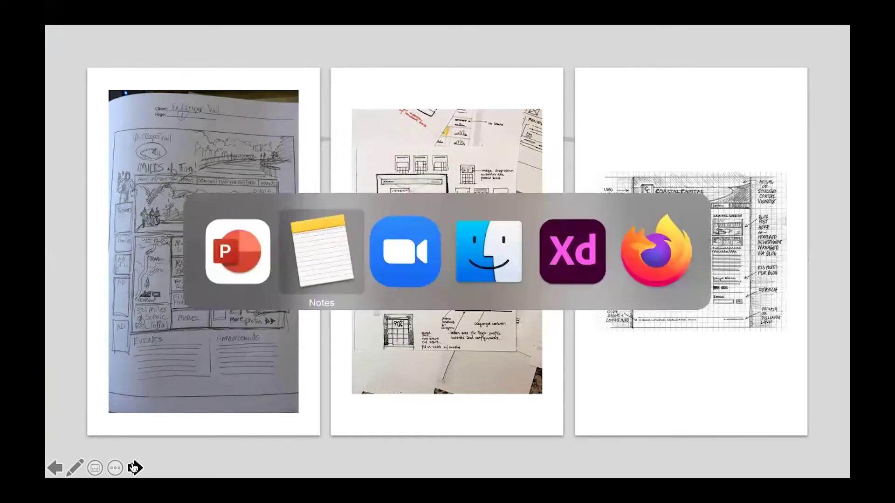
key(super+Tab)
key(super+Tab)
key(super+Tab)
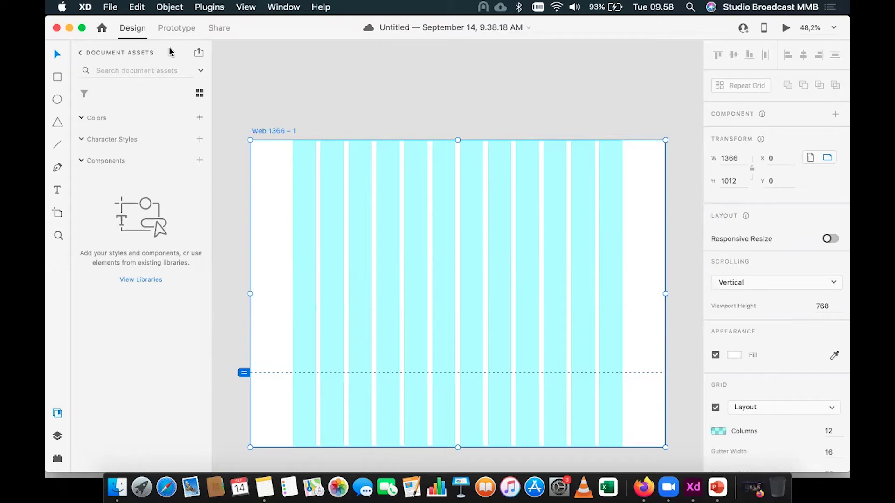
click(112, 7)
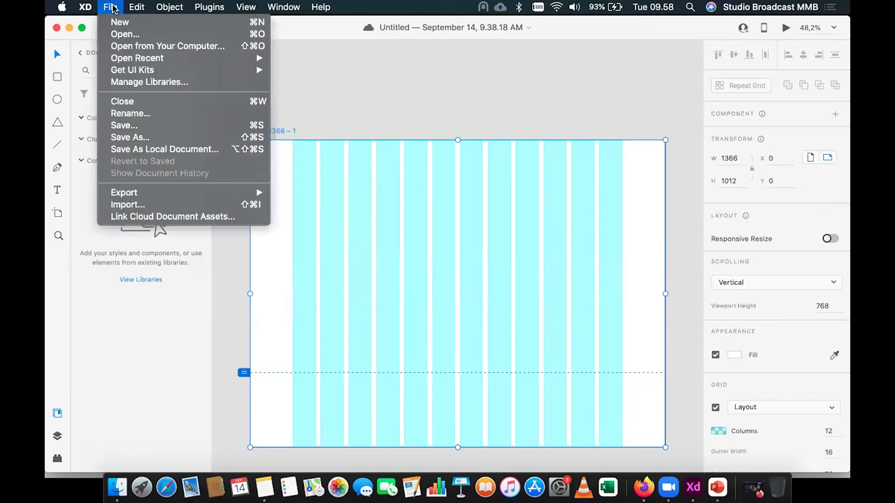
mouse_move(150, 72)
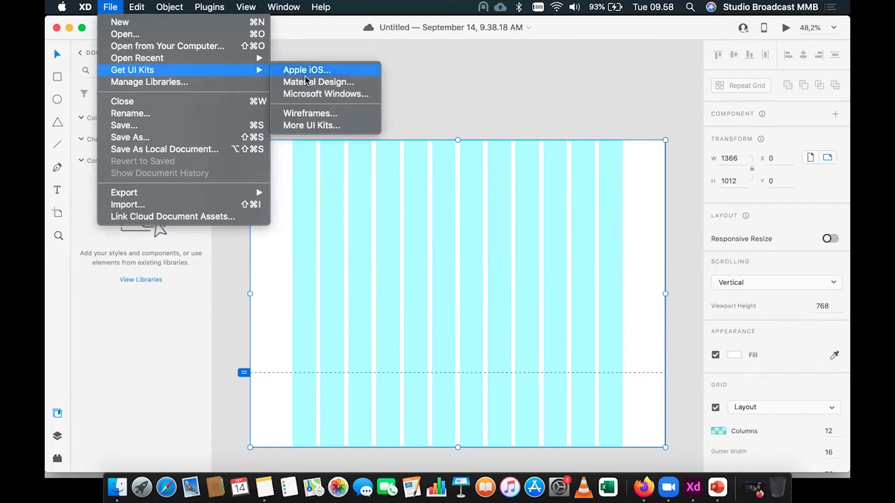
click(310, 114)
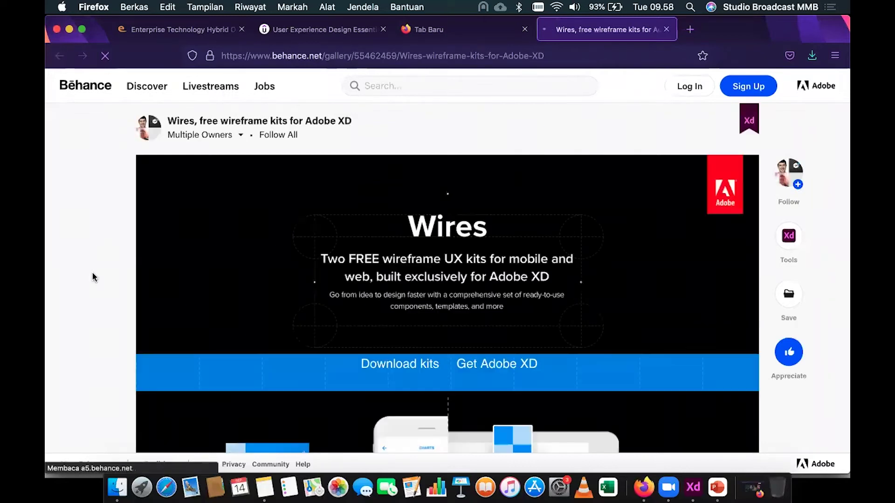
Step: Request the wireframe kits download from the Behance page and cancel saving xd-resources-wireframekits-ui.zip
scroll(138, 275, down, 1)
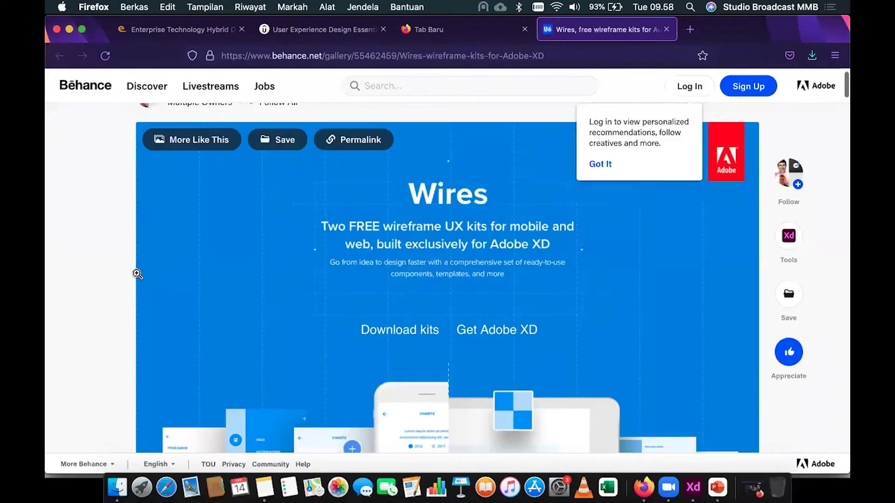
scroll(137, 274, down, 5)
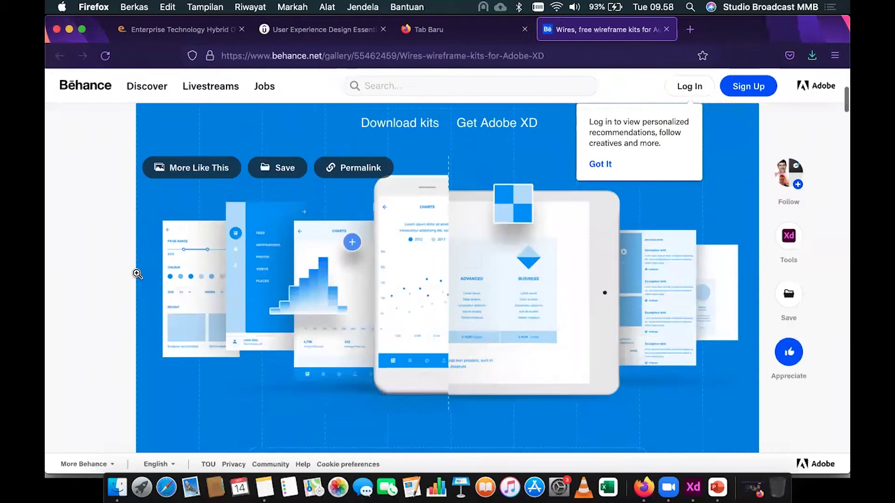
scroll(394, 180, up, 2)
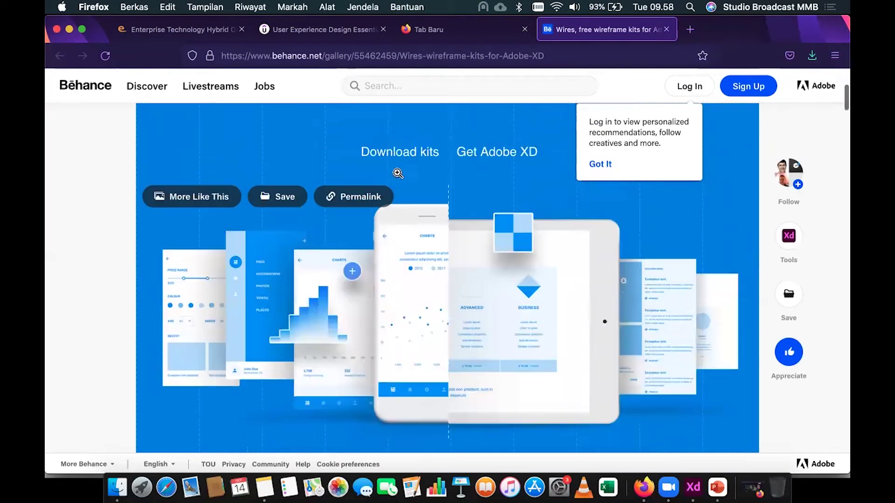
click(386, 195)
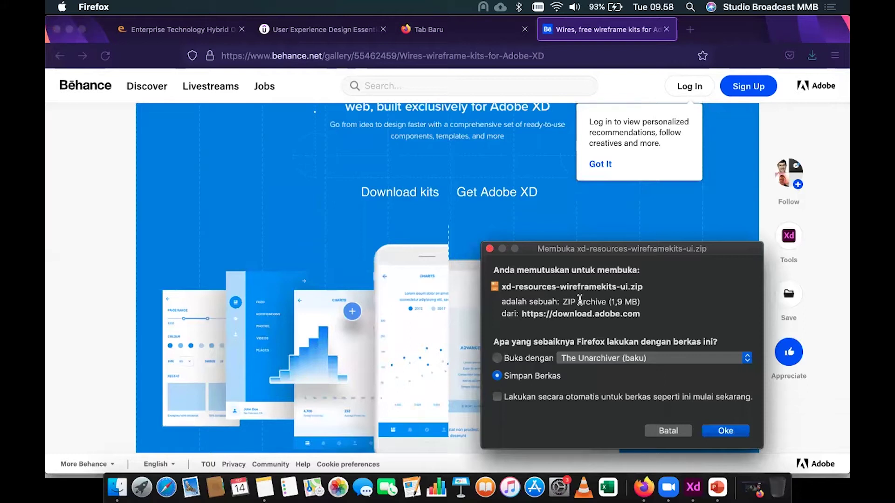
click(657, 431)
Step: Switch to Finder, close the meeting recording folder window, and show the Desktop folder
click(116, 490)
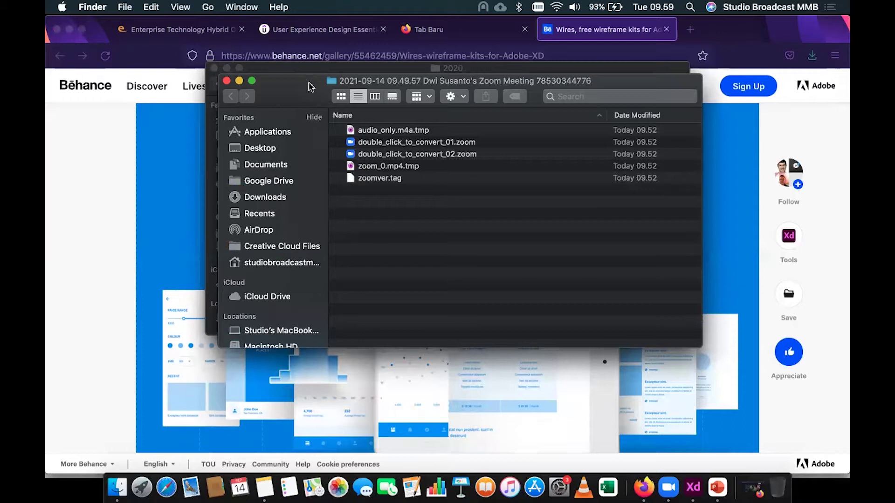
click(227, 81)
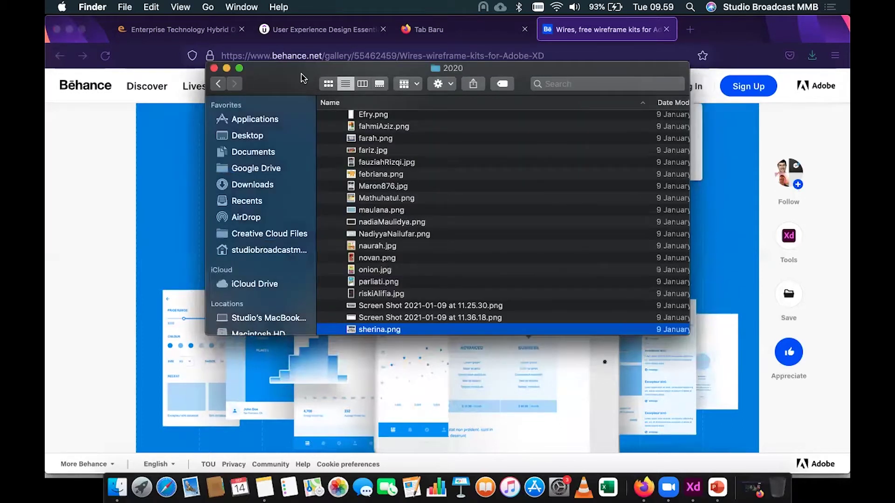
click(257, 135)
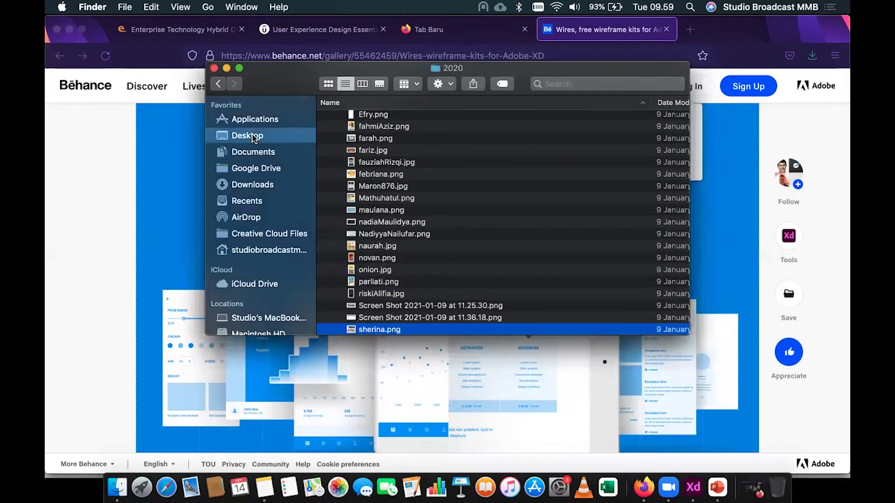
Step: Extract xd-resources-wireframekits-ui.zip on the Desktop and open wireframes-web-2021.xd from the updated-wireframes-2021 folder
scroll(366, 148, up, 15)
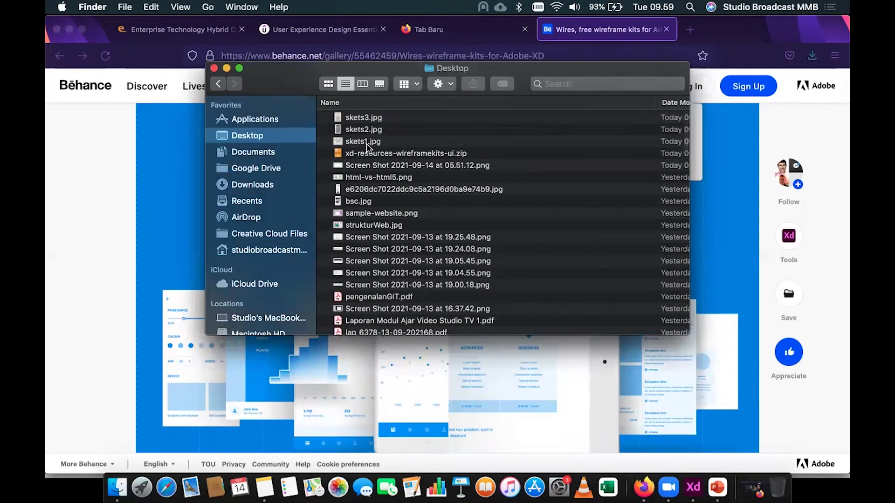
scroll(377, 178, down, 4)
scroll(377, 179, down, 2)
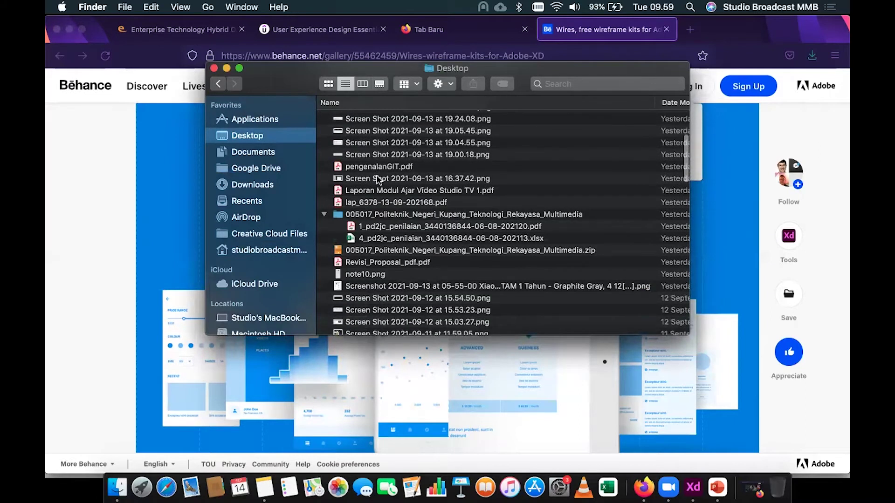
scroll(377, 217, down, 6)
scroll(377, 218, up, 10)
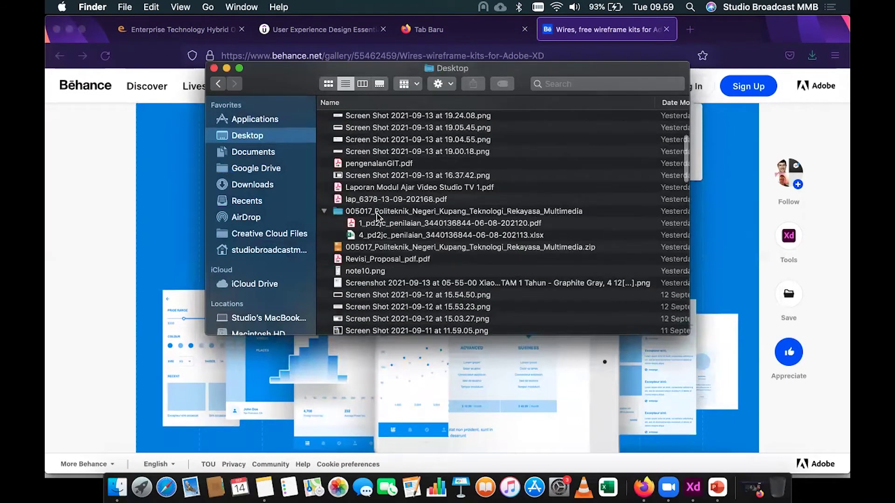
click(392, 156)
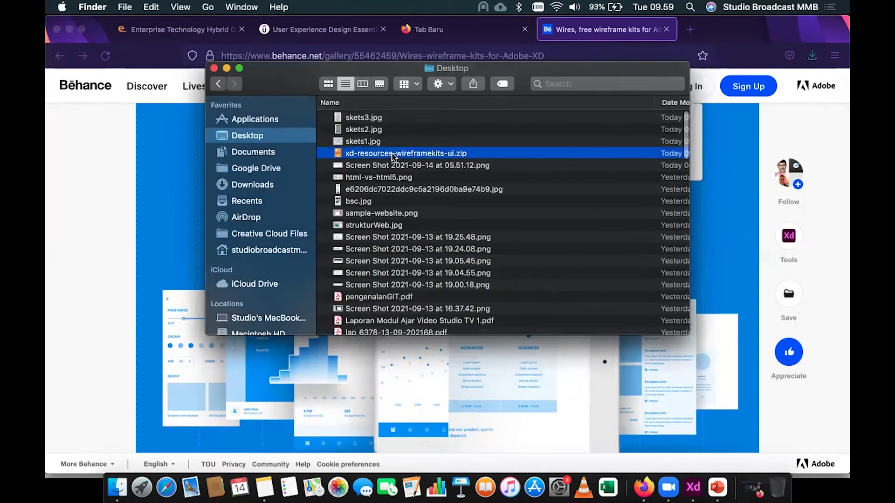
right_click(393, 155)
mouse_move(508, 170)
click(633, 174)
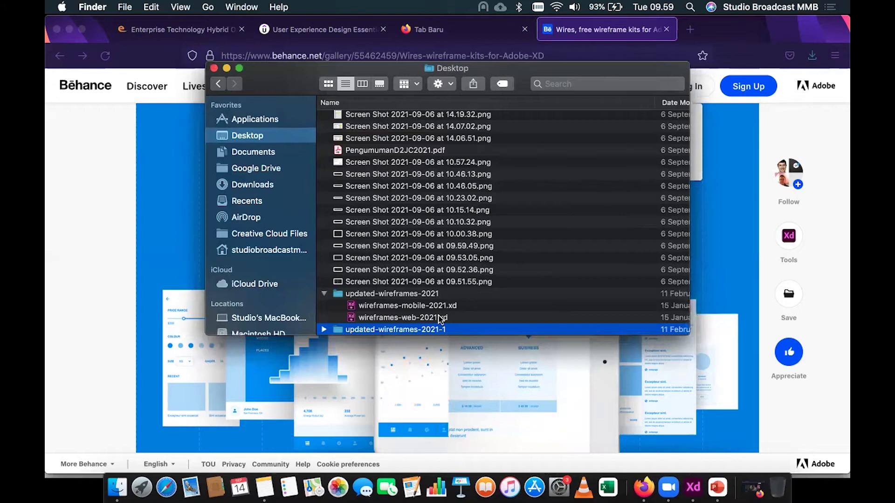
click(440, 319)
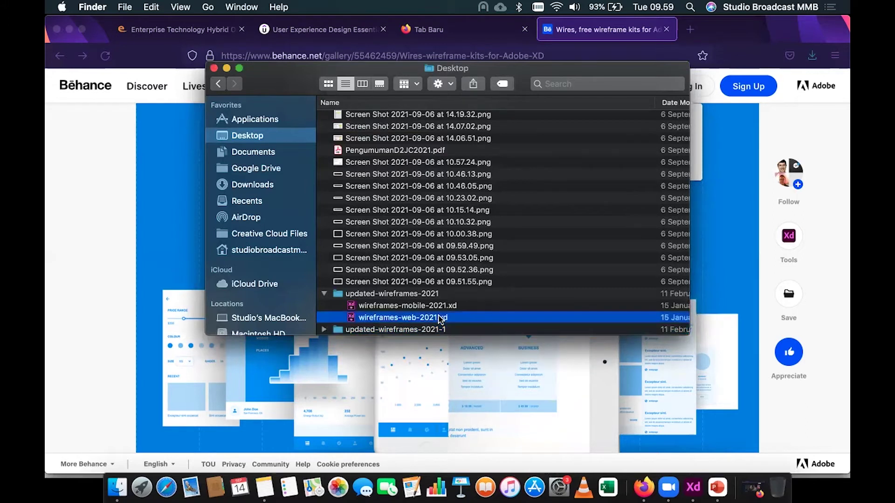
double_click(439, 317)
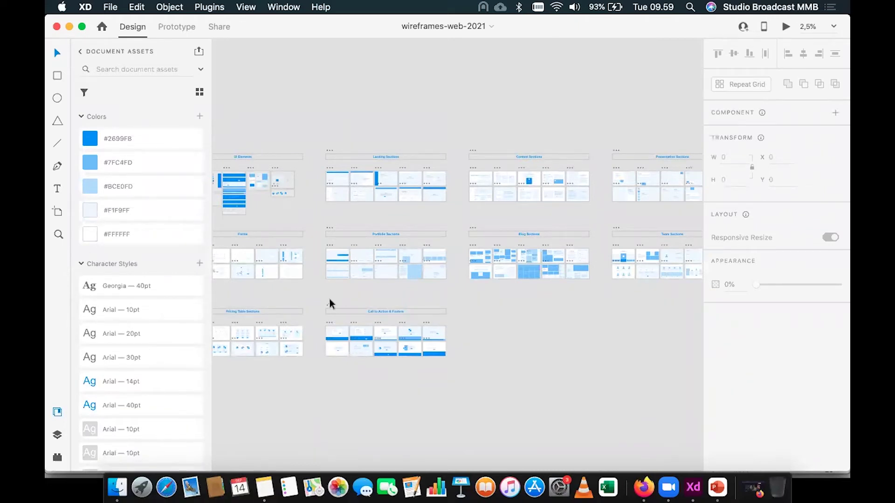
Step: Look over the UI Elements group and the overall set of section groups in the web wireframe kit
scroll(250, 188, up, 5)
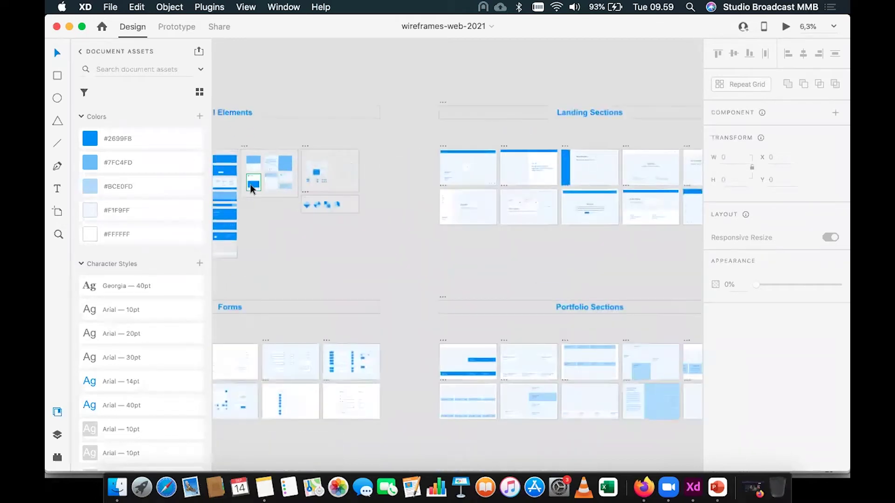
scroll(250, 188, left, 6)
scroll(250, 189, left, 2)
scroll(251, 188, right, 3)
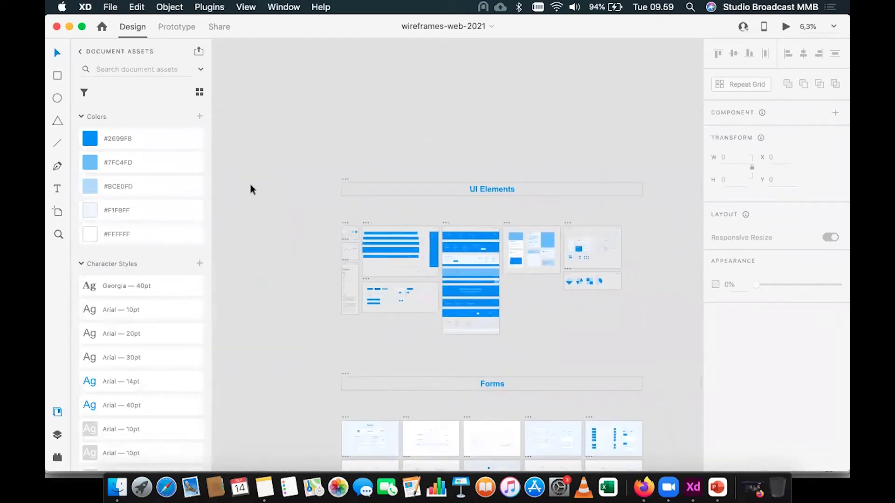
scroll(250, 188, up, 2)
scroll(250, 189, up, 3)
scroll(410, 229, down, 3)
scroll(409, 228, right, 3)
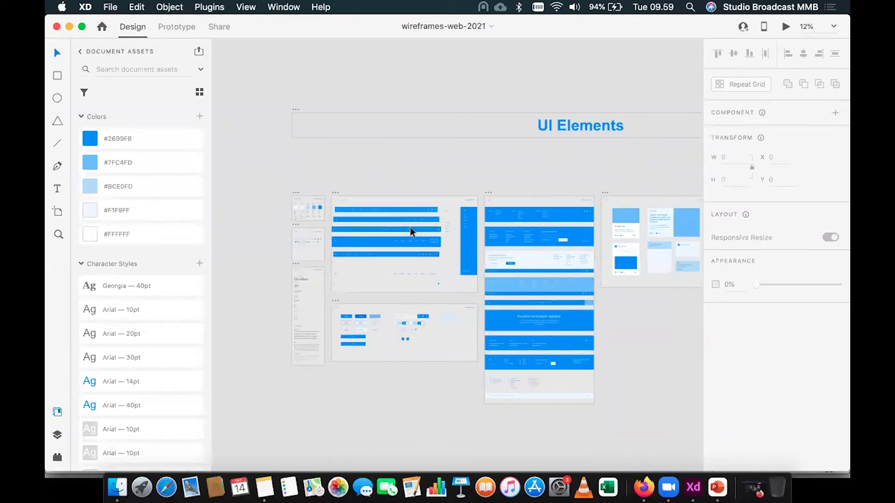
scroll(409, 229, down, 5)
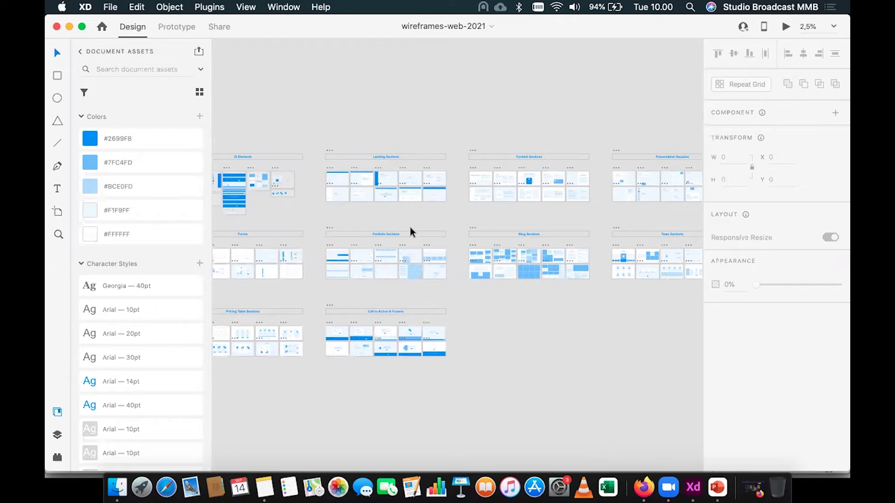
Step: Examine the System Colors palette artboard in the UI Elements group up close
click(400, 192)
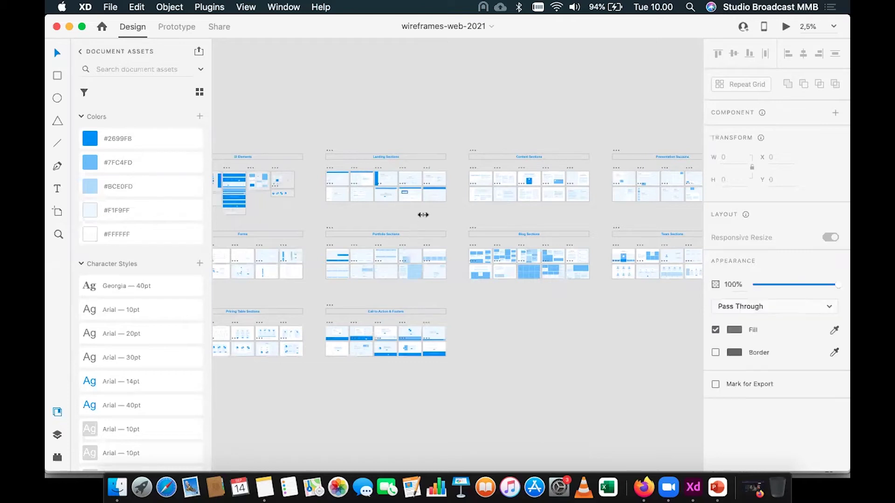
scroll(304, 182, up, 5)
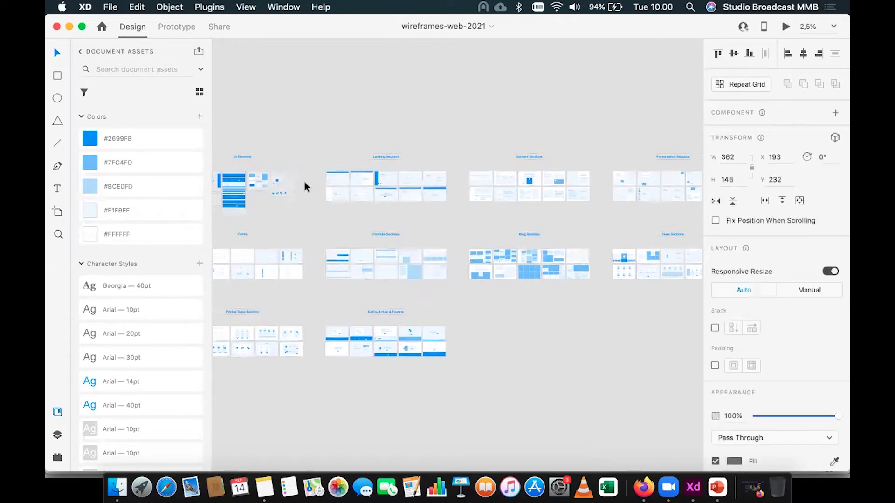
scroll(390, 194, down, 10)
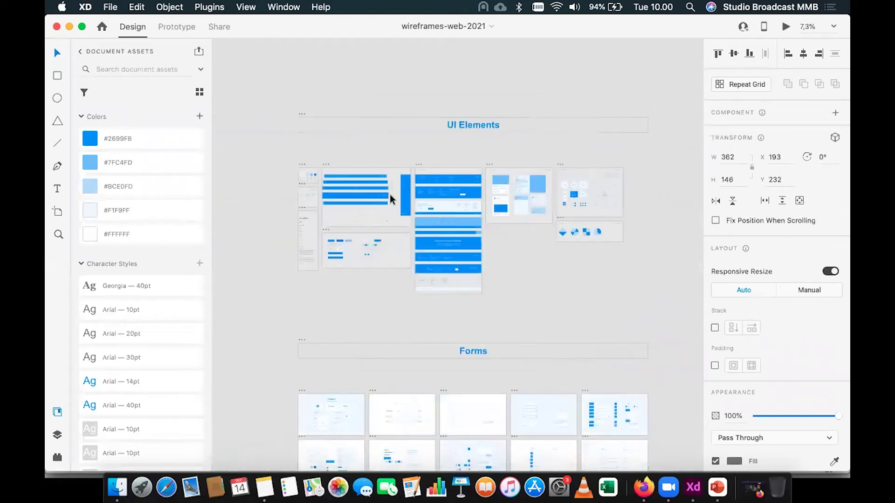
scroll(389, 194, up, 5)
scroll(390, 195, up, 10)
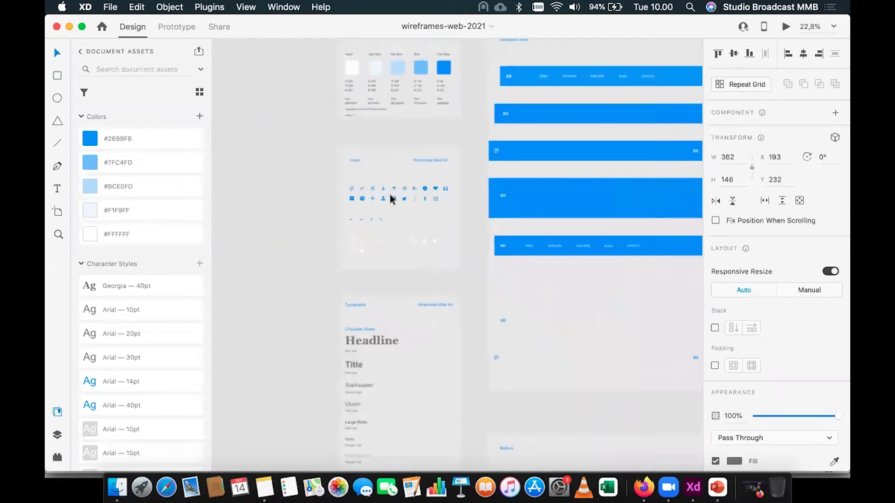
scroll(390, 194, up, 5)
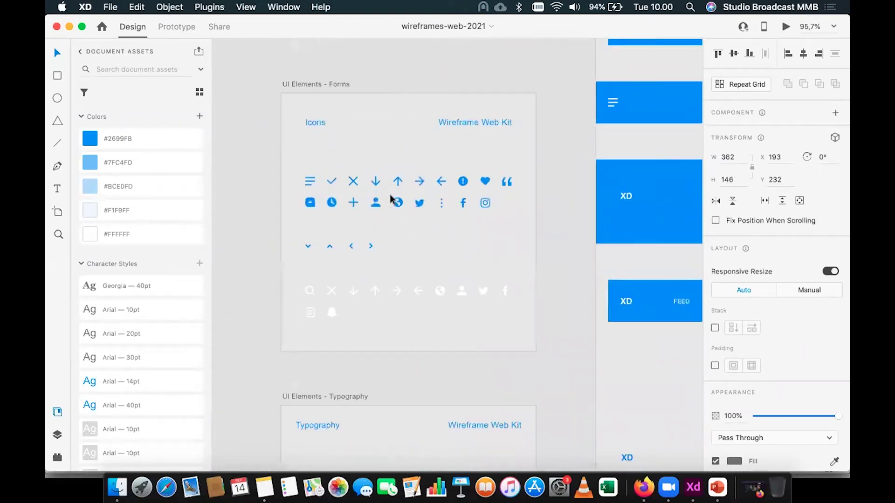
scroll(390, 195, up, 5)
scroll(390, 195, up, 2)
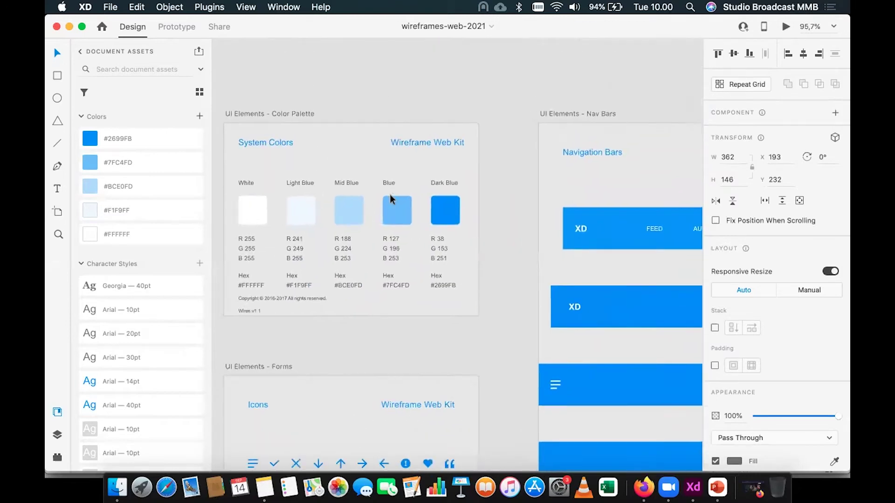
scroll(415, 186, left, 3)
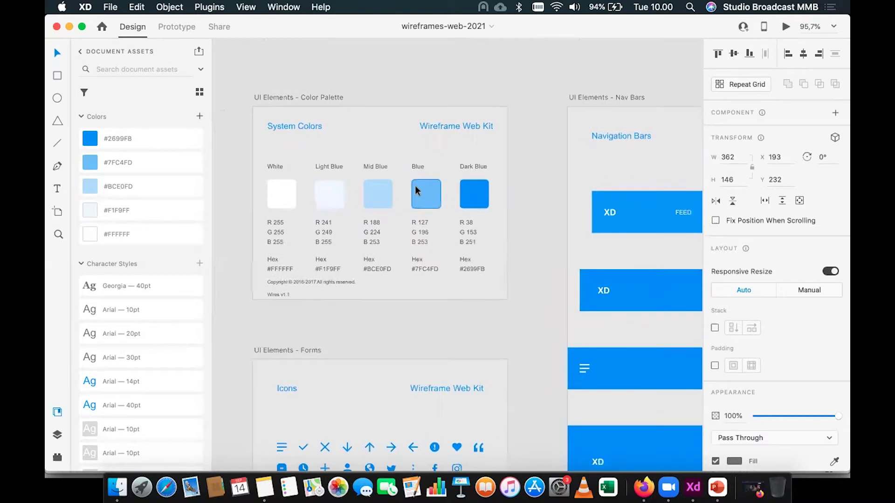
Step: Compare the color swatches with the Icons artboard below and examine the available icons
scroll(415, 185, down, 5)
scroll(415, 185, right, 2)
scroll(415, 186, down, 3)
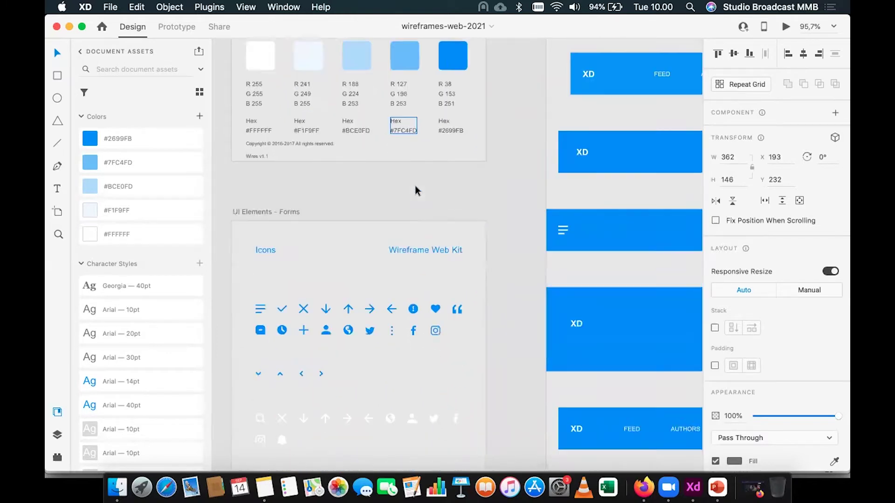
scroll(415, 186, right, 2)
scroll(415, 186, up, 5)
scroll(414, 185, right, 3)
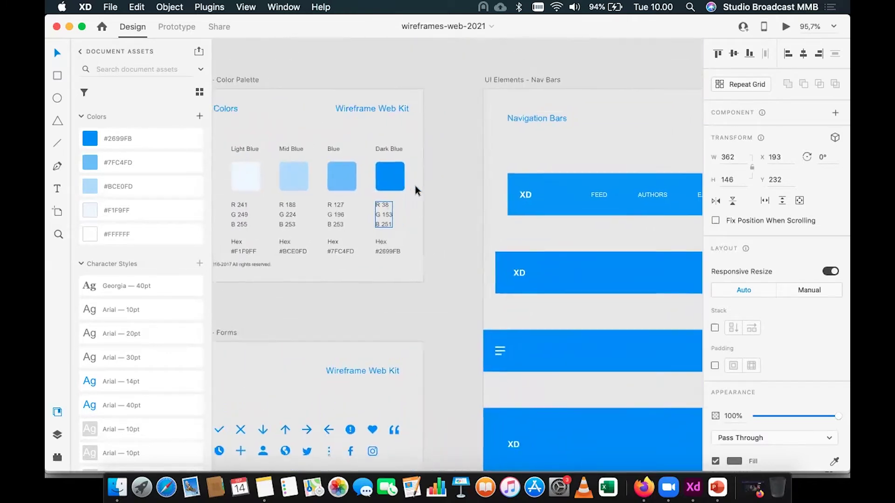
scroll(415, 185, down, 5)
scroll(415, 186, left, 4)
scroll(415, 186, down, 2)
scroll(415, 185, up, 3)
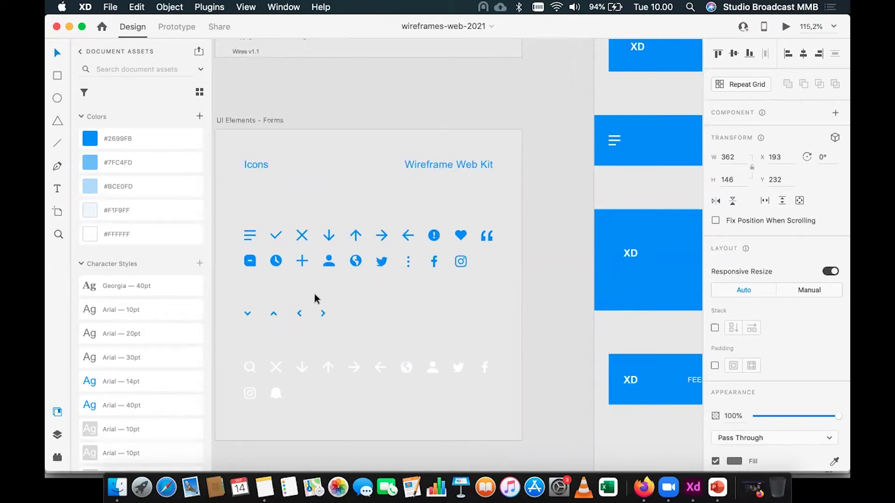
Step: Examine the navigation bar variants on the UI Elements - Nav Bars artboard
scroll(373, 273, right, 7)
scroll(374, 273, down, 5)
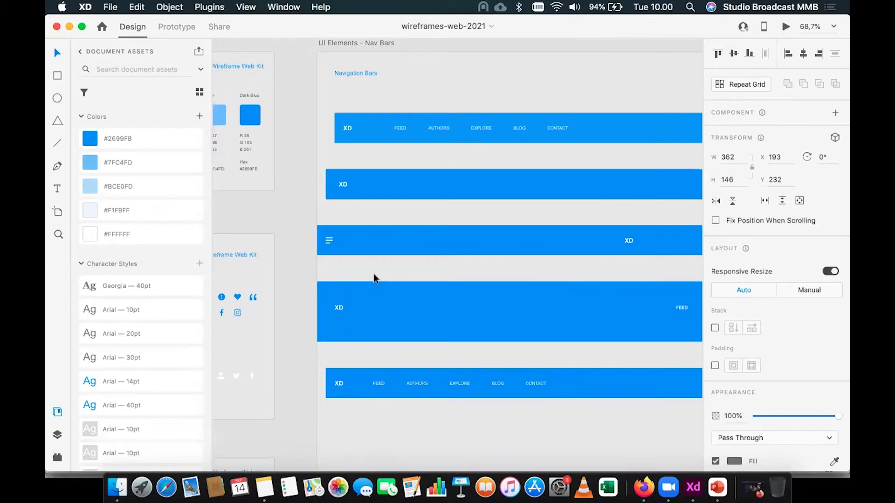
scroll(373, 273, up, 3)
scroll(373, 273, left, 4)
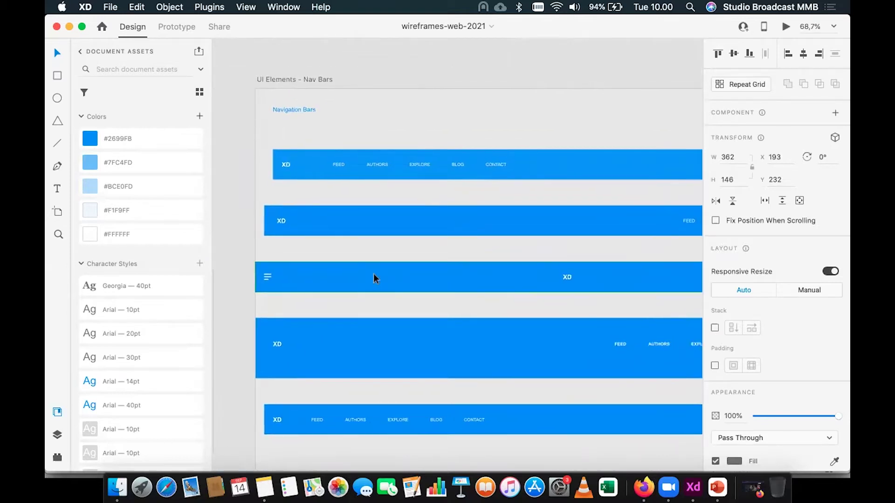
Step: Examine the far ends of the navigation bars, the vertical menu and the Buttons artboard below them
scroll(374, 273, right, 8)
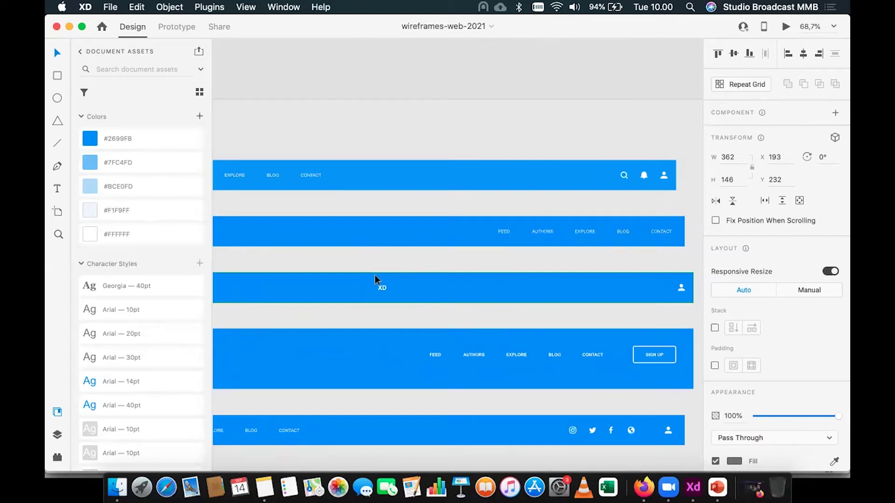
scroll(375, 275, down, 5)
scroll(374, 275, down, 3)
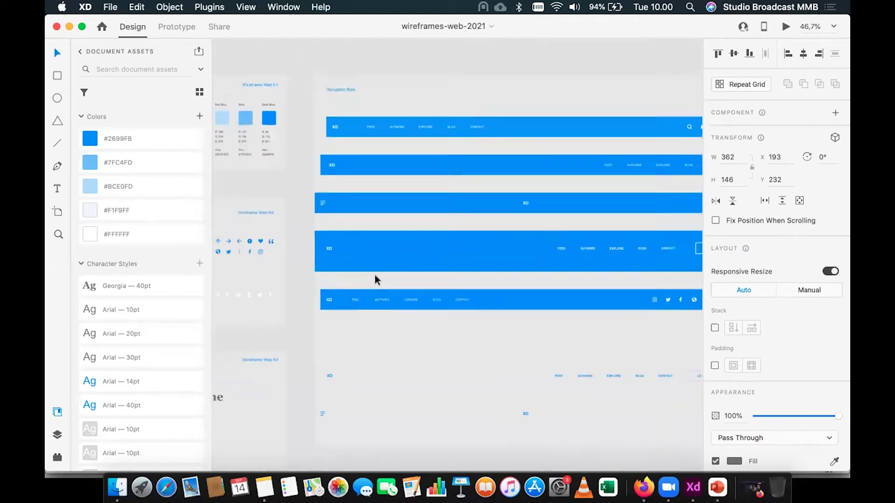
scroll(351, 290, down, 3)
scroll(351, 290, right, 1)
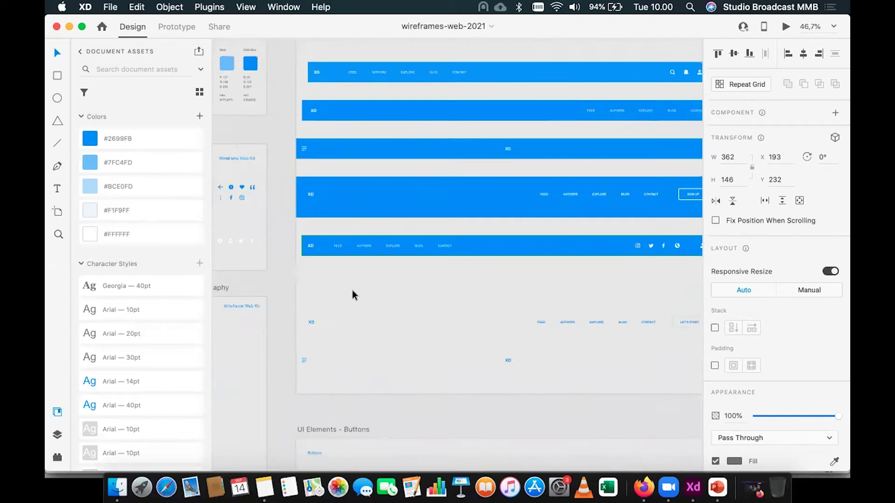
scroll(352, 290, down, 3)
scroll(351, 290, up, 5)
scroll(352, 290, right, 3)
scroll(352, 293, up, 1)
scroll(353, 293, down, 5)
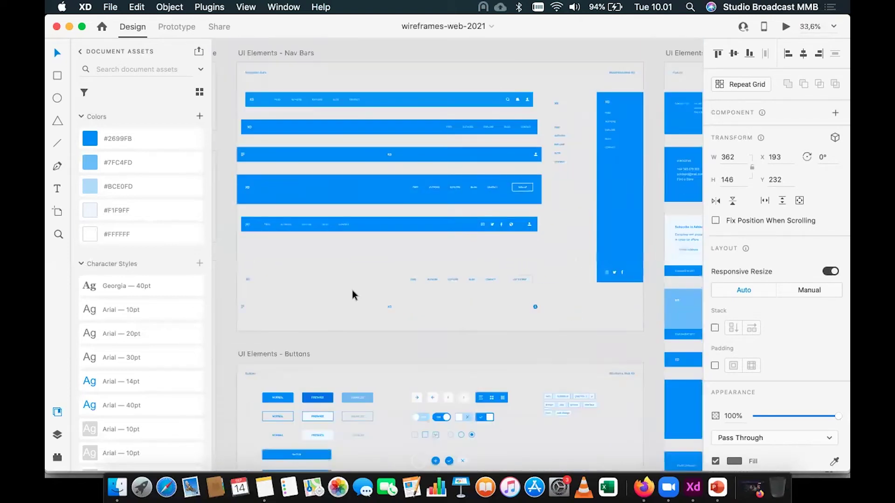
Step: Examine the footer variants on the UI Elements - Footers artboard up close
scroll(352, 291, down, 2)
scroll(461, 282, right, 8)
scroll(461, 282, up, 3)
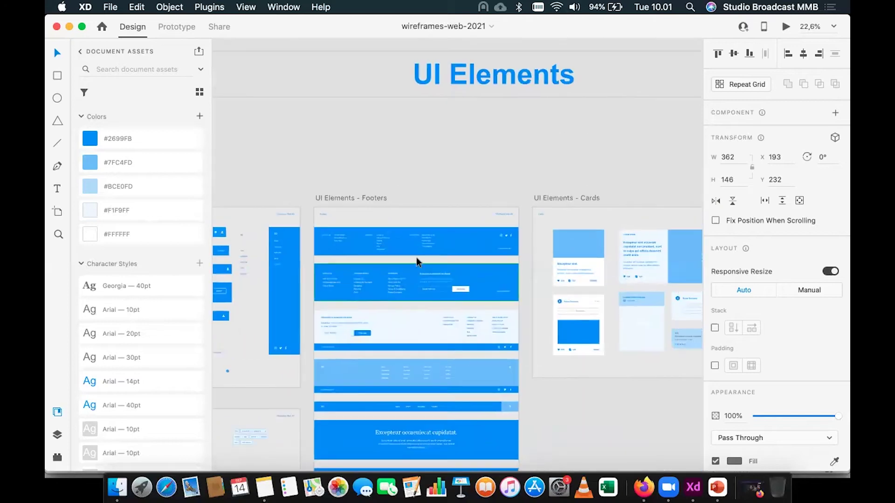
scroll(416, 261, up, 5)
scroll(417, 259, down, 3)
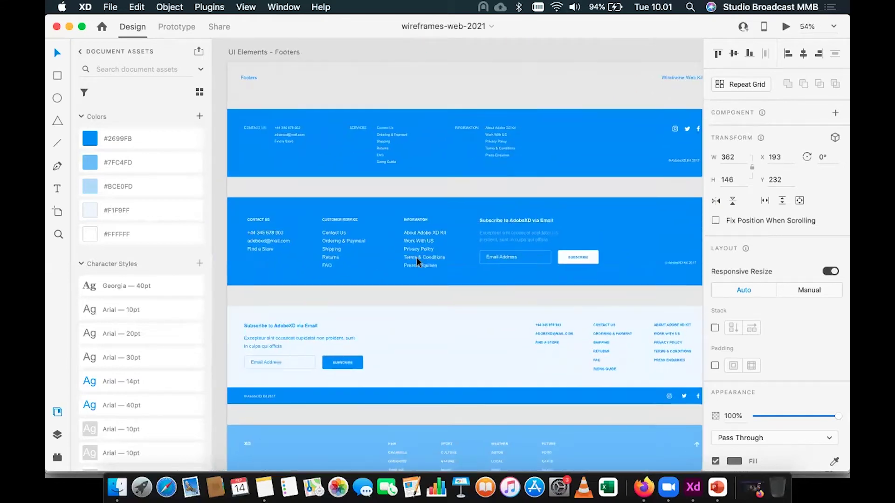
scroll(416, 257, up, 2)
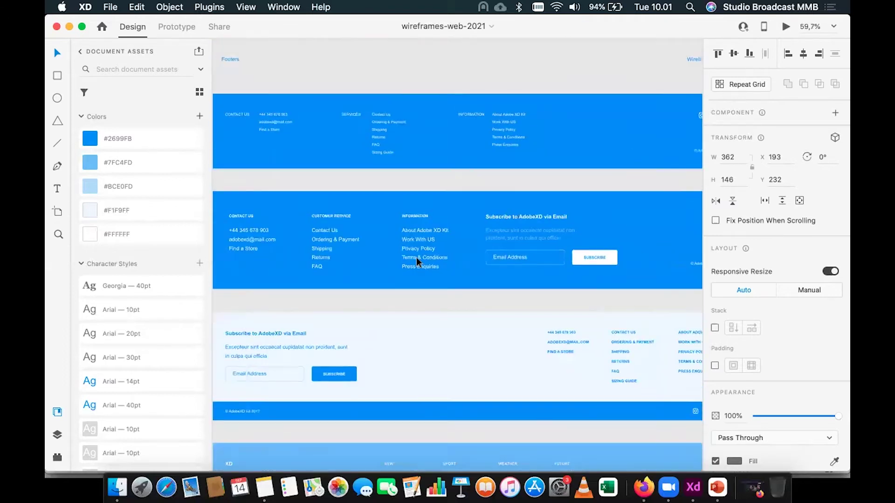
scroll(417, 258, down, 3)
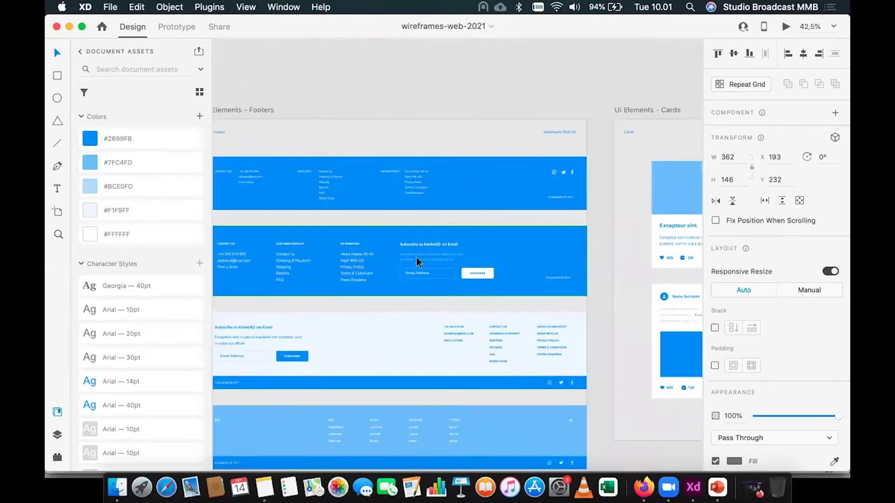
Step: Examine the Cards artboard and the neighbouring Flowcharts & connectors artboard in the UI Elements group
scroll(417, 259, right, 8)
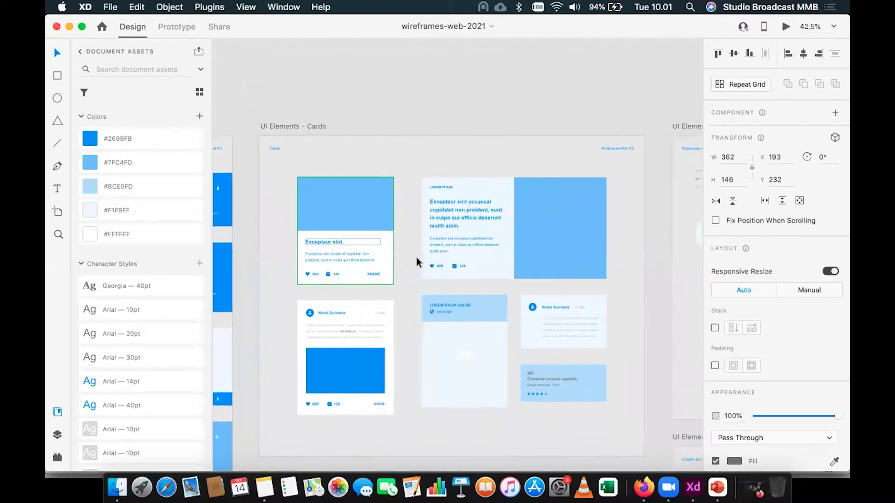
scroll(416, 258, down, 4)
scroll(415, 258, left, 2)
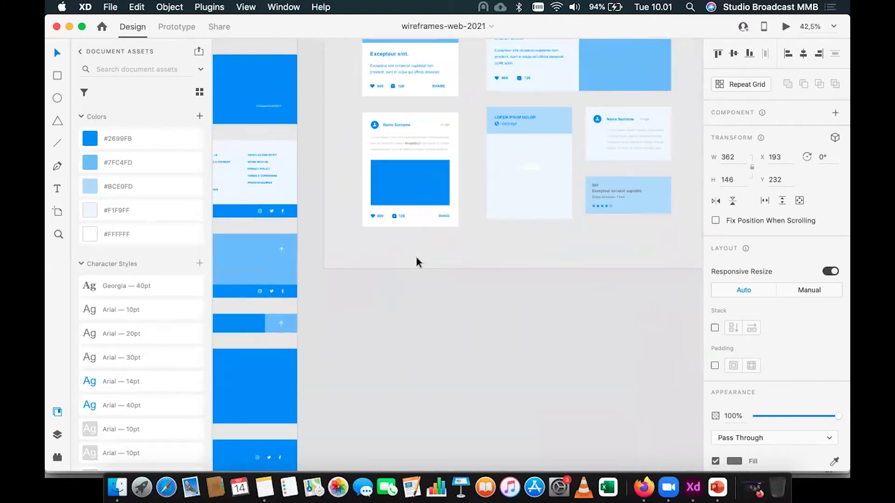
scroll(416, 257, down, 5)
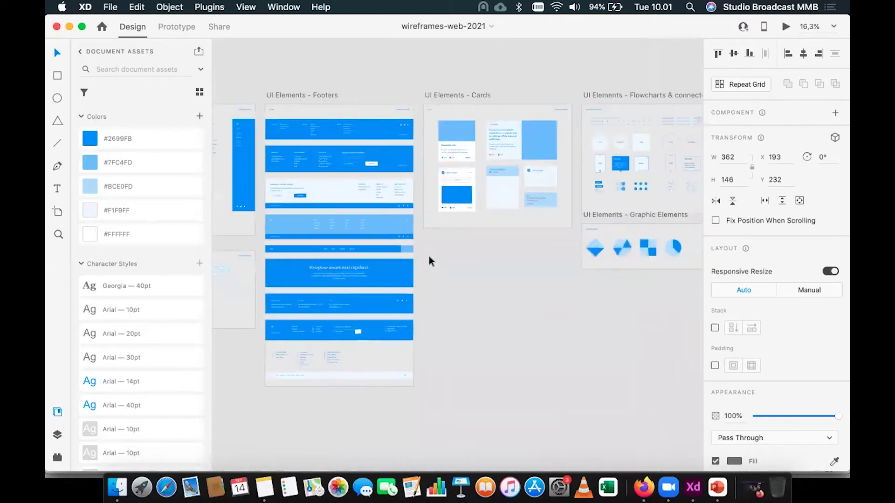
scroll(495, 248, right, 6)
scroll(495, 248, up, 2)
scroll(409, 232, up, 5)
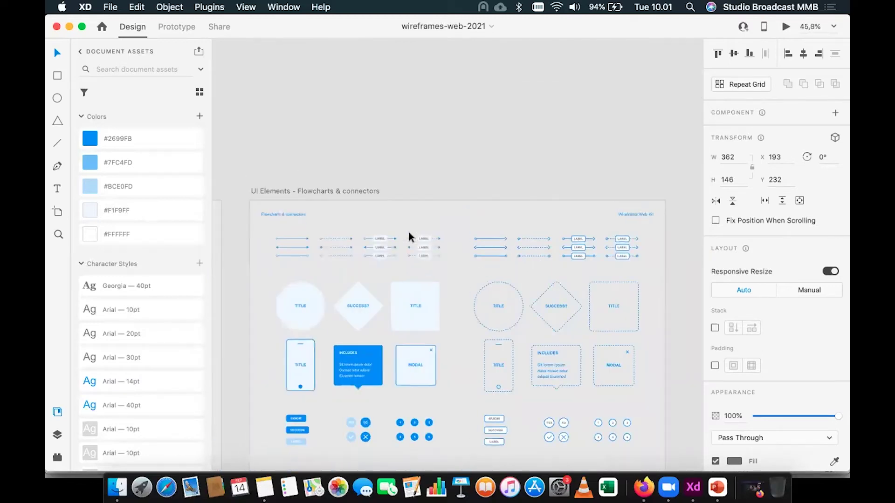
scroll(409, 232, down, 2)
scroll(406, 232, down, 6)
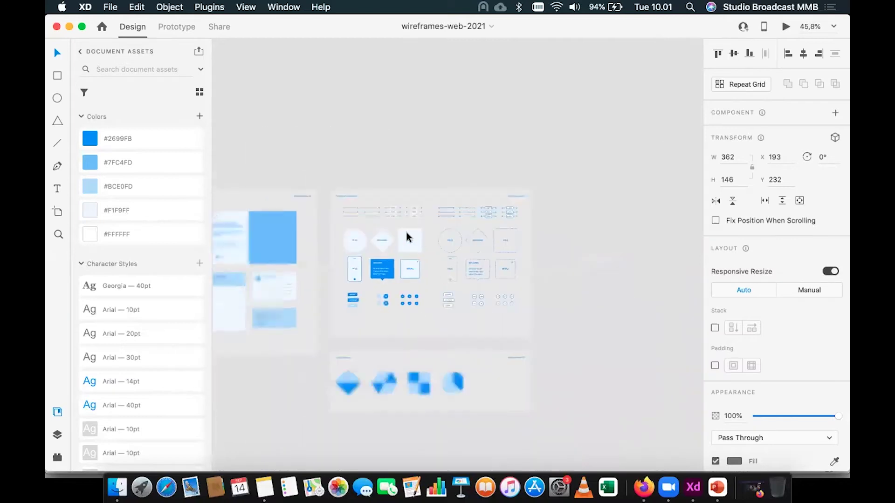
Step: Look over the ready-made artboards in the Landing Sections and Content Sections groups
scroll(405, 238, right, 10)
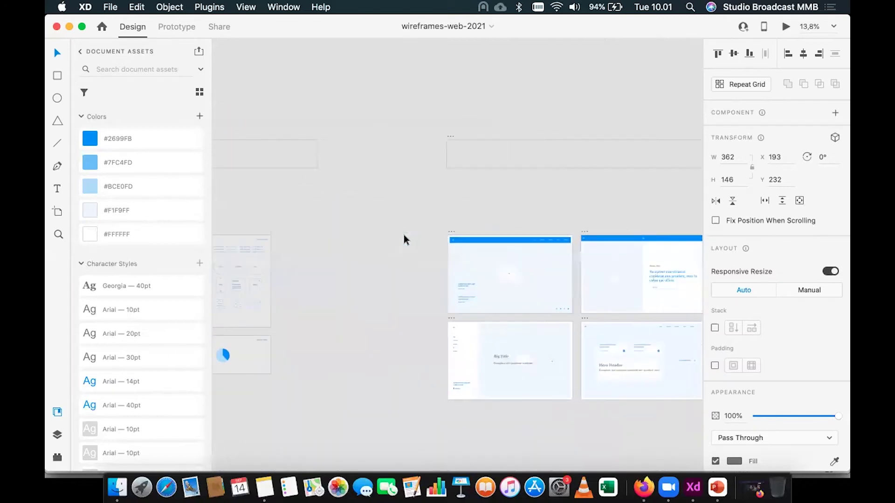
scroll(404, 239, right, 2)
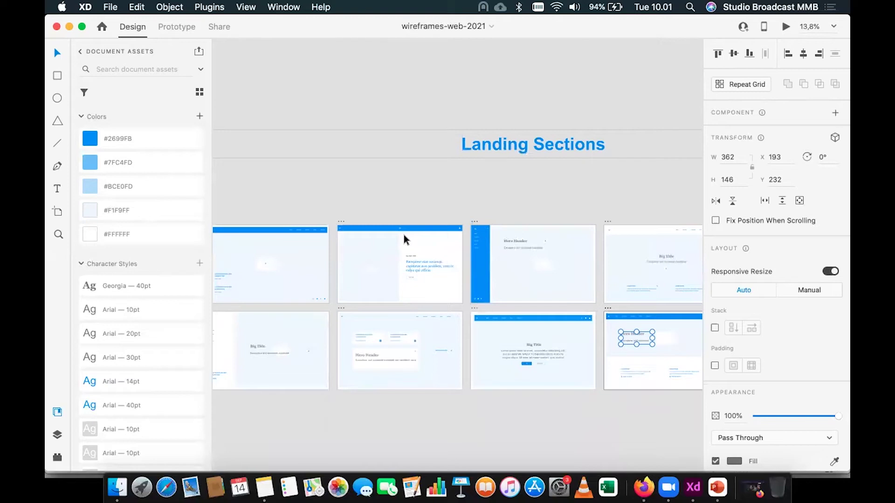
scroll(403, 234, up, 3)
scroll(403, 234, right, 5)
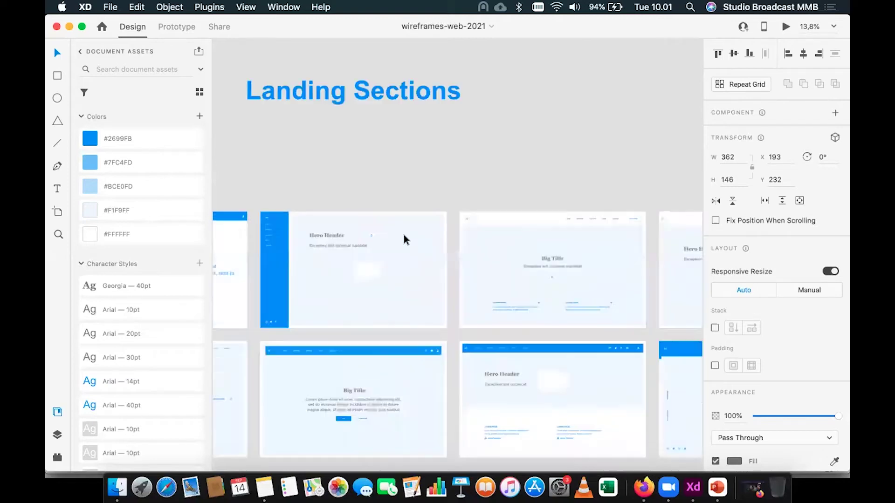
scroll(404, 234, down, 3)
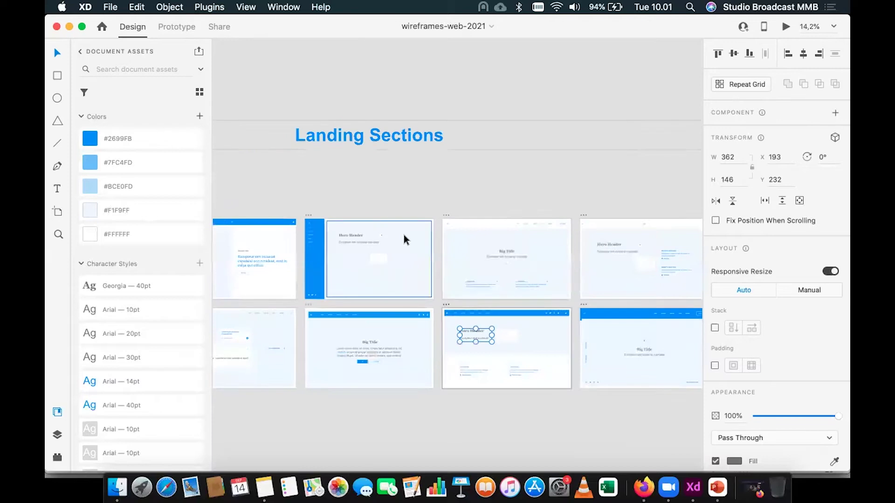
scroll(404, 234, right, 10)
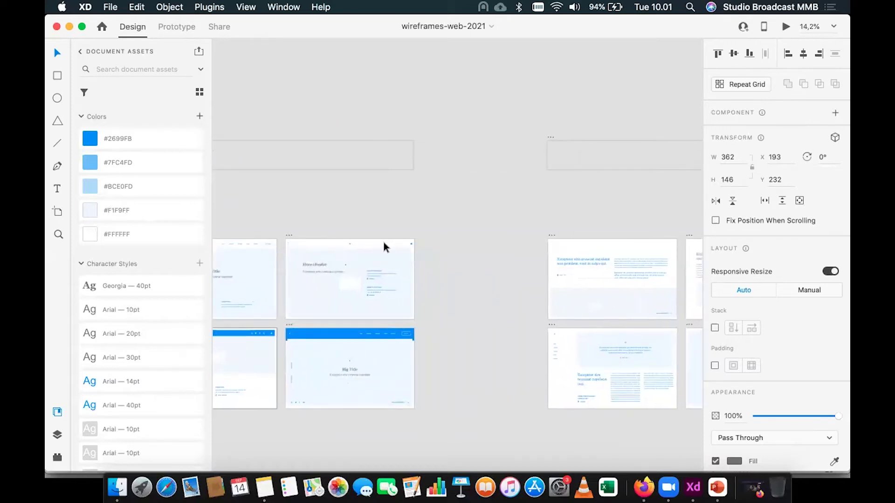
scroll(384, 243, right, 10)
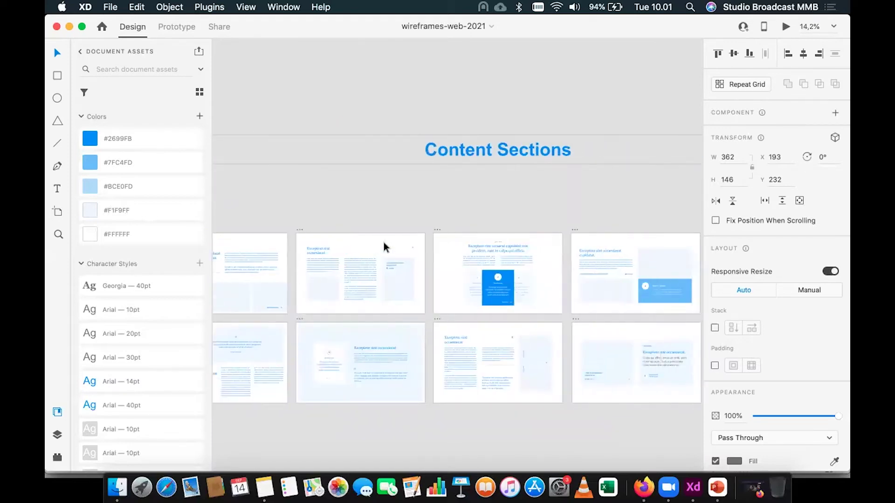
scroll(384, 244, down, 5)
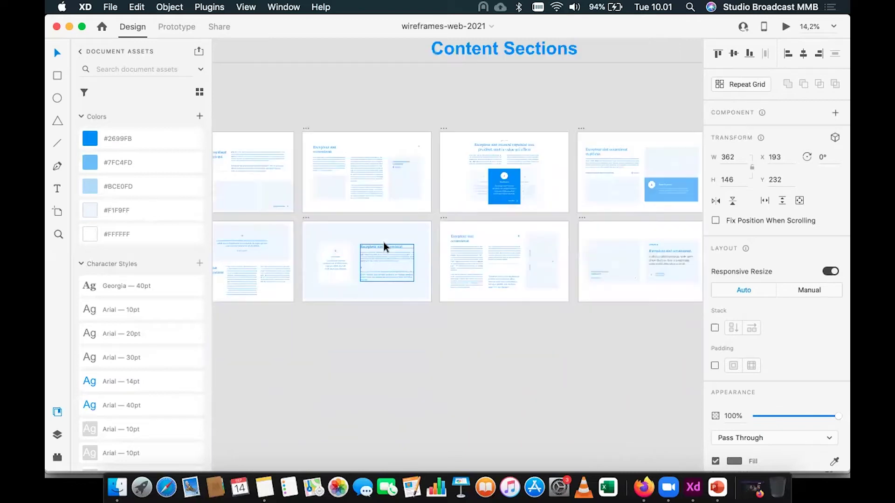
Step: Look over the Blog Sections group and the Call to Action & Footers group
scroll(385, 243, down, 5)
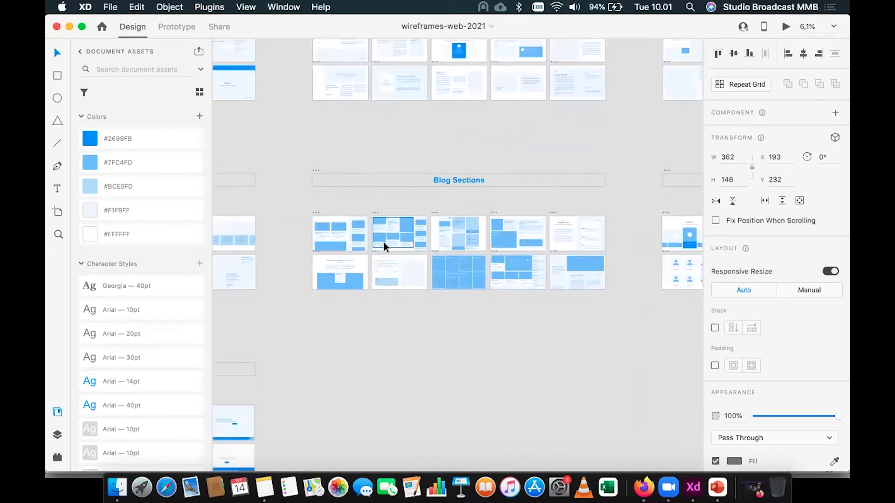
scroll(384, 243, up, 5)
scroll(384, 243, down, 6)
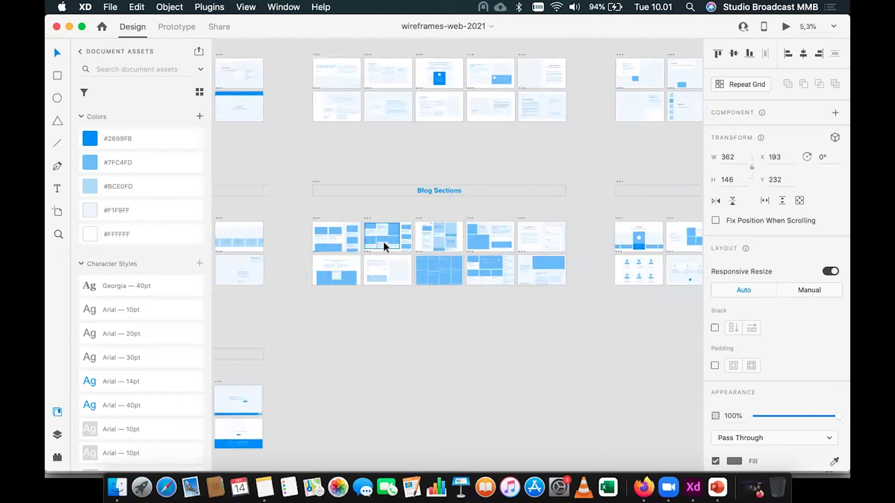
scroll(384, 243, up, 2)
scroll(384, 243, down, 3)
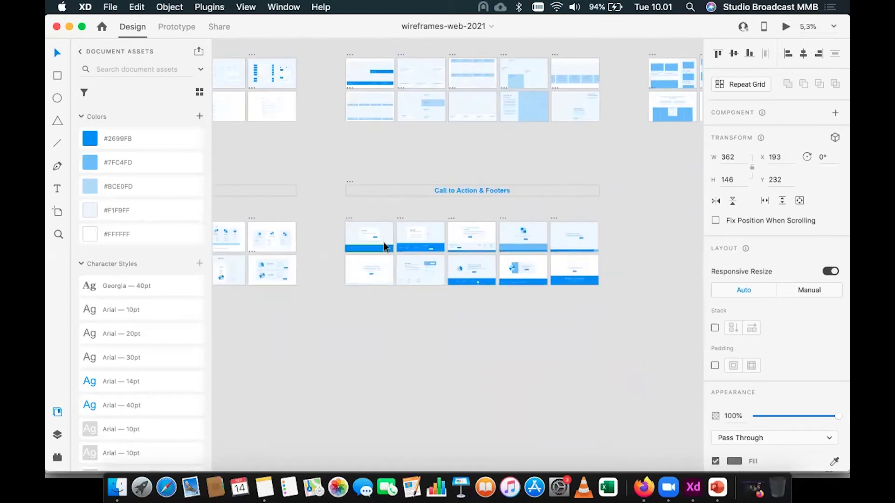
Step: Select the Big Title card on the 1 Call to Action & Footers artboard and zoom to the selection
scroll(385, 243, up, 6)
click(347, 225)
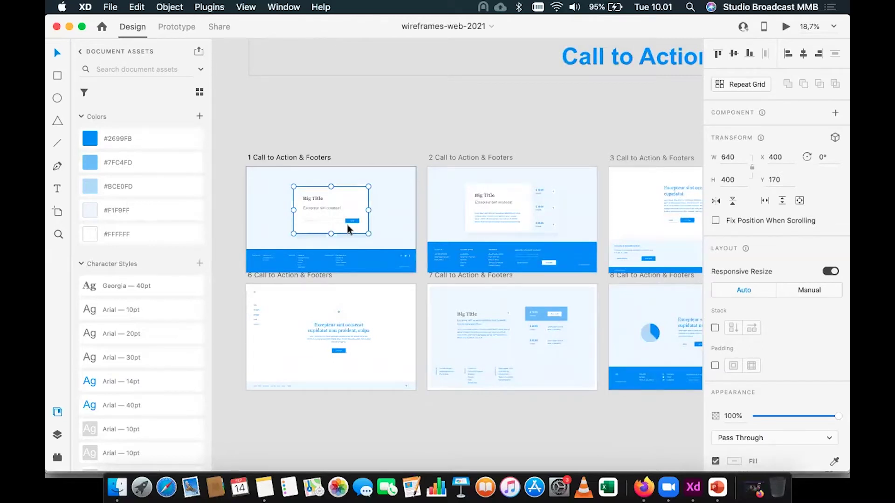
key(super+3)
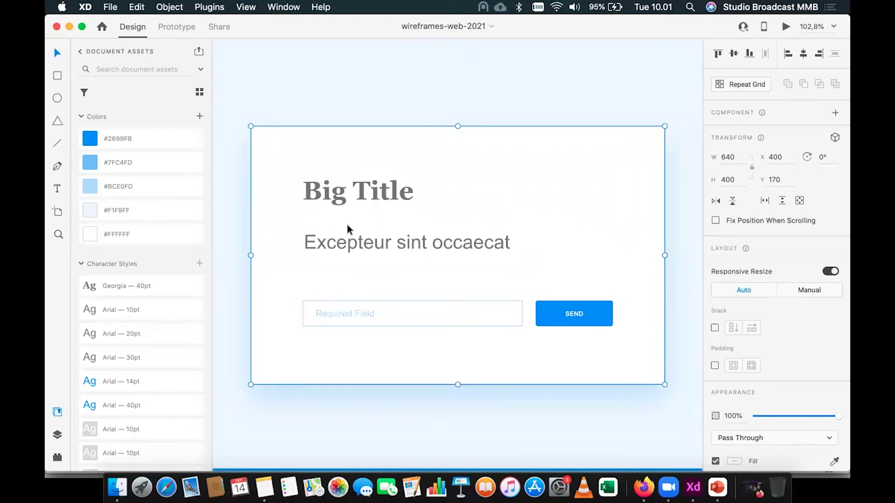
Step: Return to the full kit overview, zoom to the upper middle card on the 8 Blog artboard, and compare it with the neighbouring blog layouts
key(super+0)
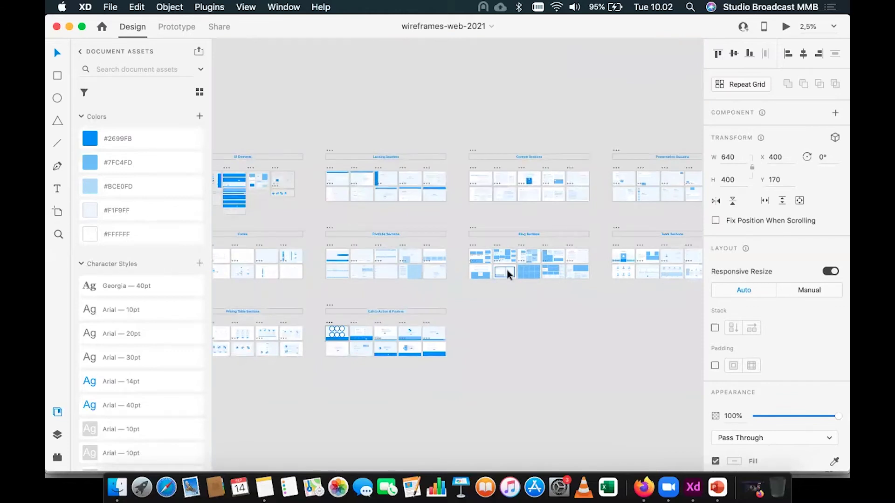
click(527, 268)
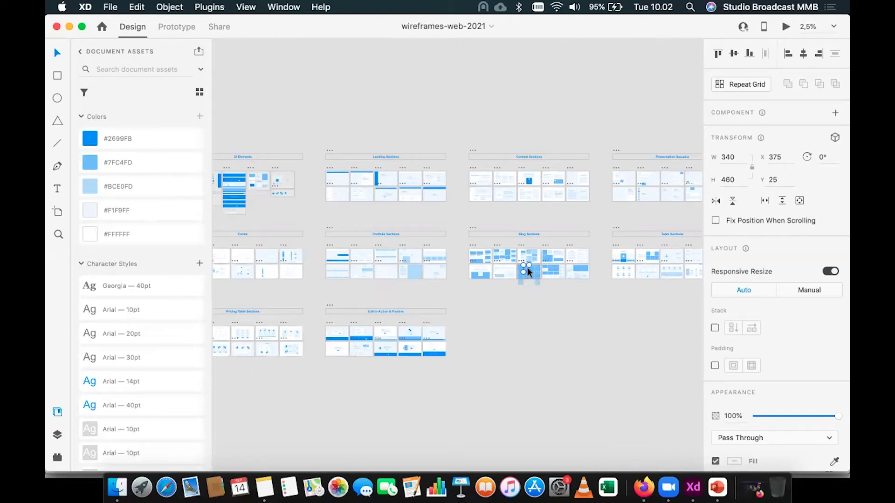
key(super+3)
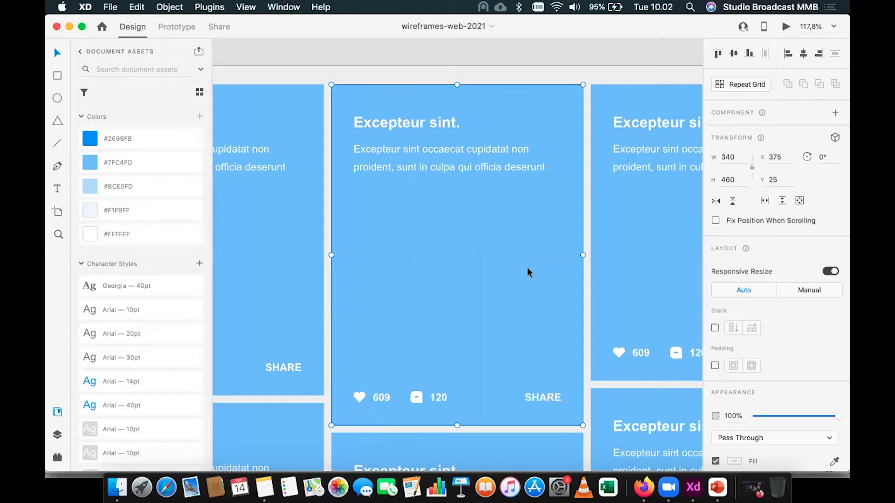
scroll(421, 217, down, 10)
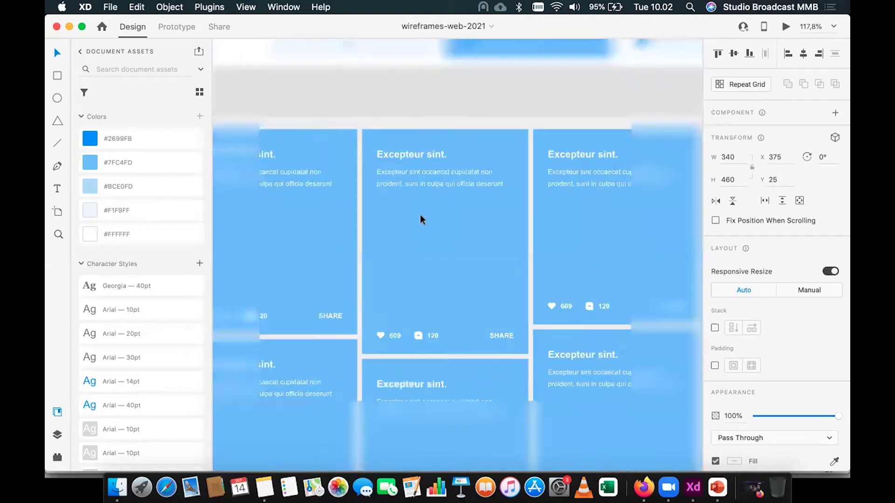
scroll(421, 216, down, 8)
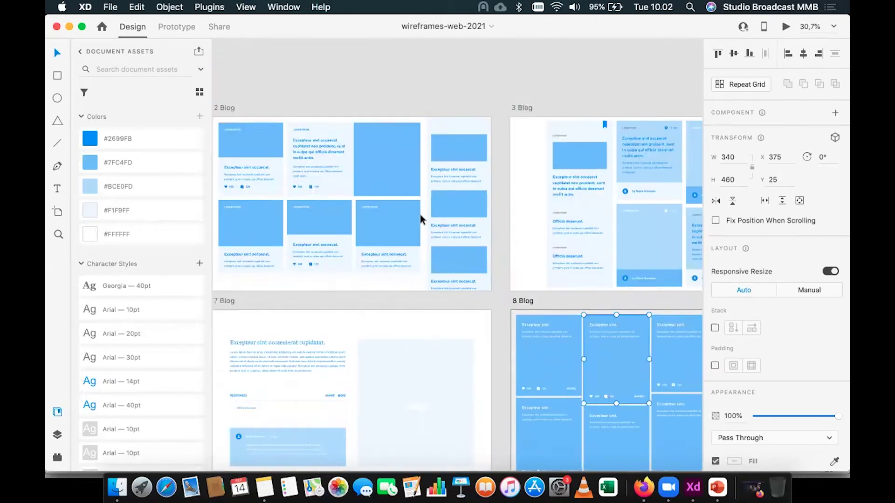
Step: Move the first navigation bar component on the UI Elements - Nav Bars artboard horizontally to X 68
scroll(421, 217, down, 8)
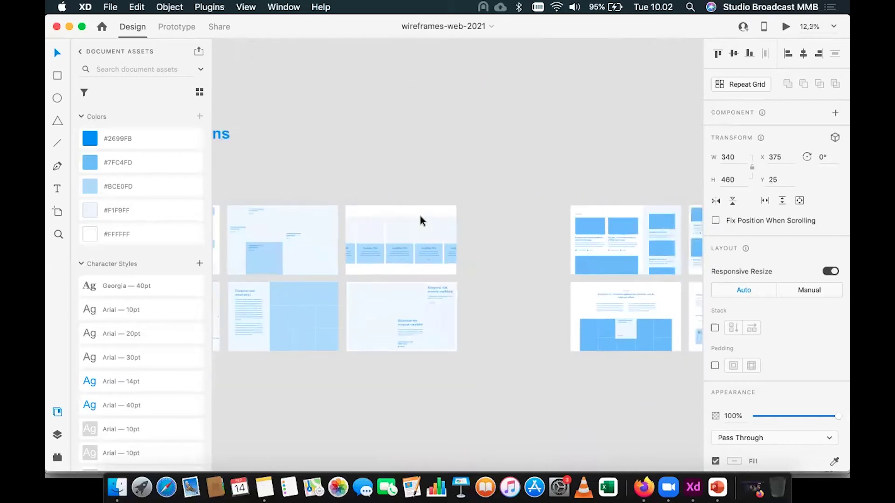
scroll(414, 218, left, 4)
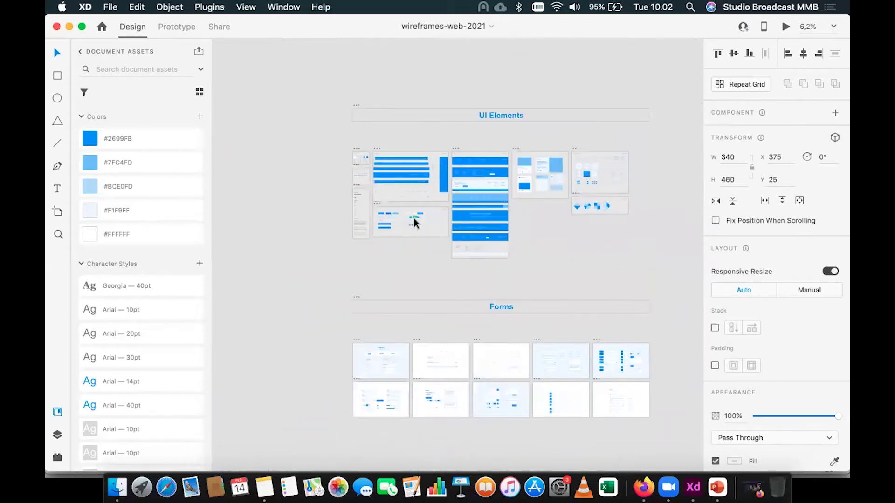
scroll(393, 155, up, 20)
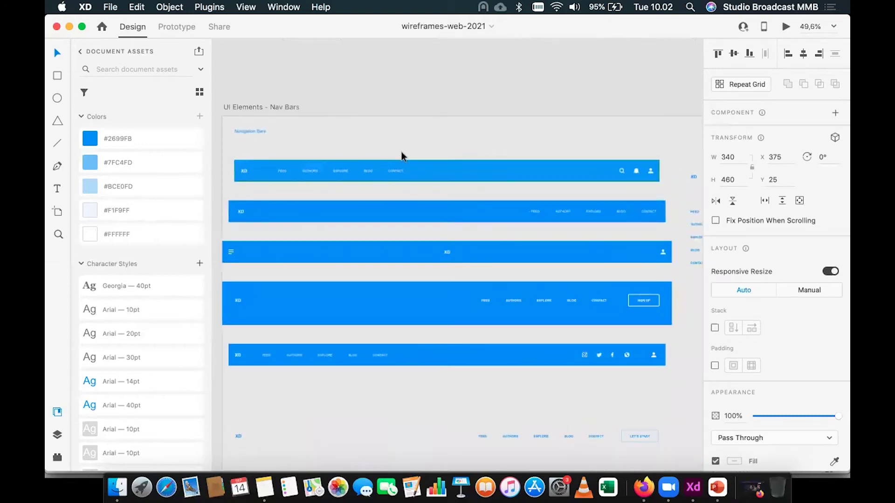
click(394, 162)
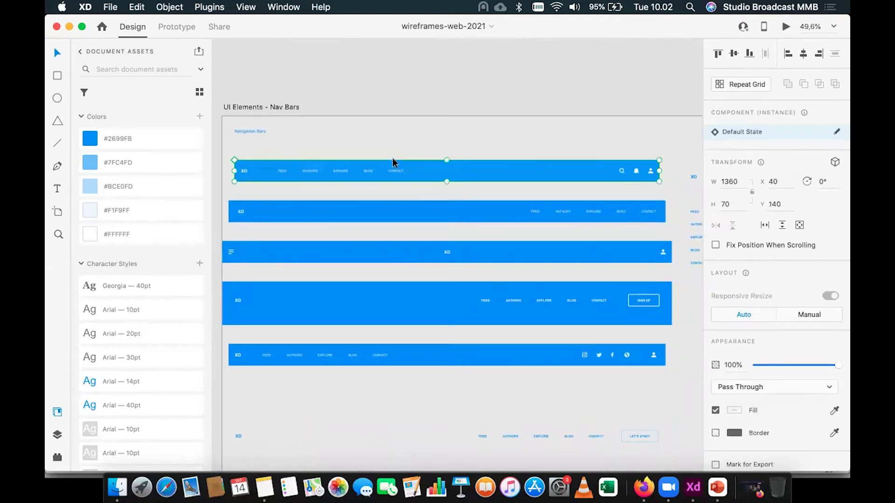
mouse_move(393, 161)
mouse_down()
mouse_move(385, 140)
mouse_move(400, 161)
mouse_up()
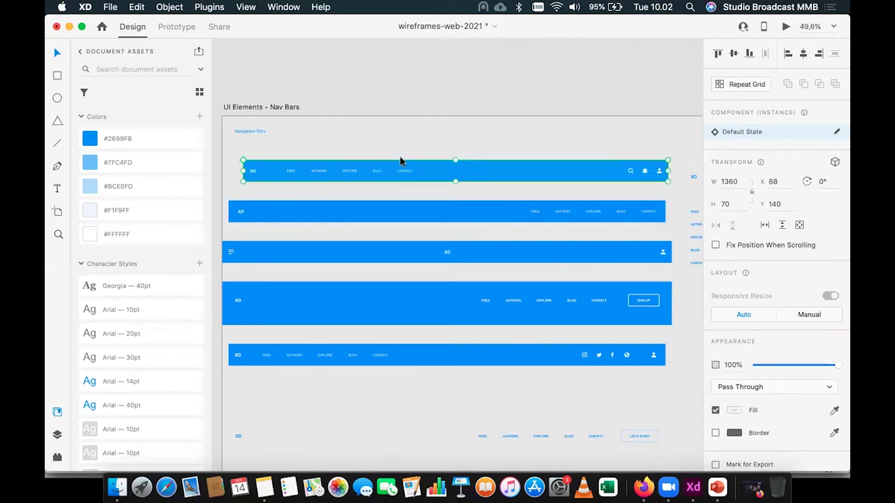
Step: Undo the navigation bar's last move and copy it into the Untitled document, along the top of Web 1366 – 1 at X 3, Y 0
key(super+z)
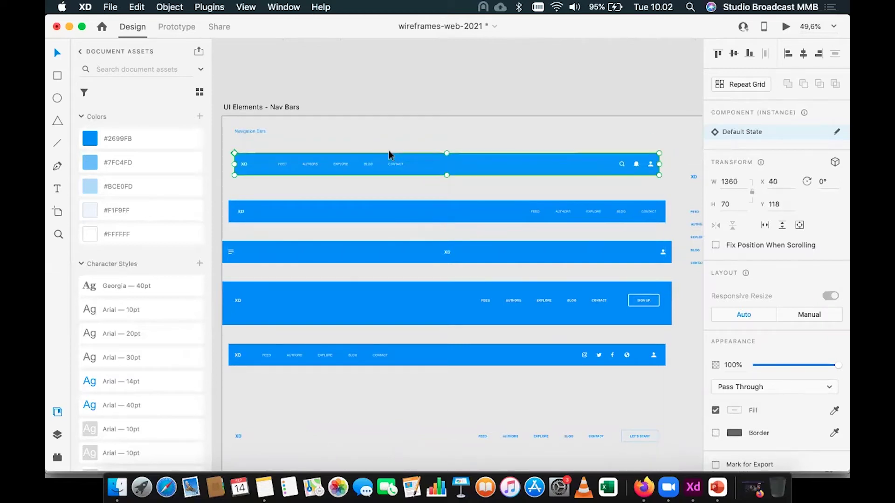
key(super+c)
click(281, 6)
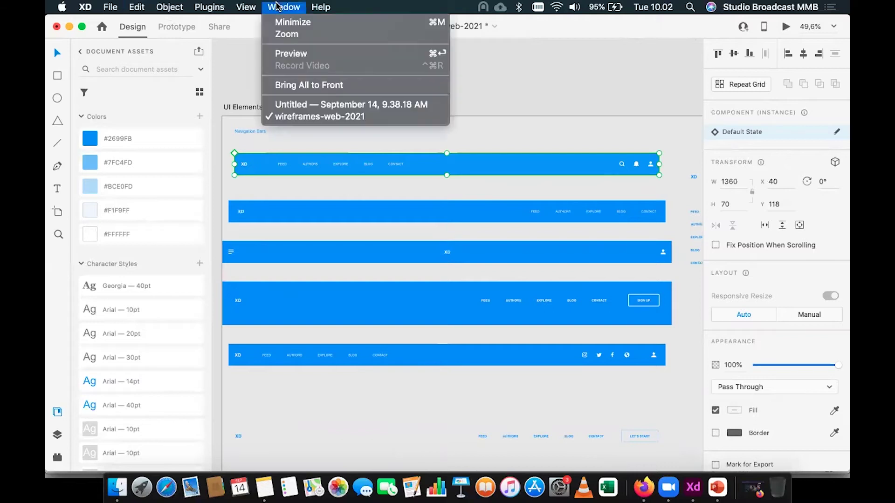
click(298, 106)
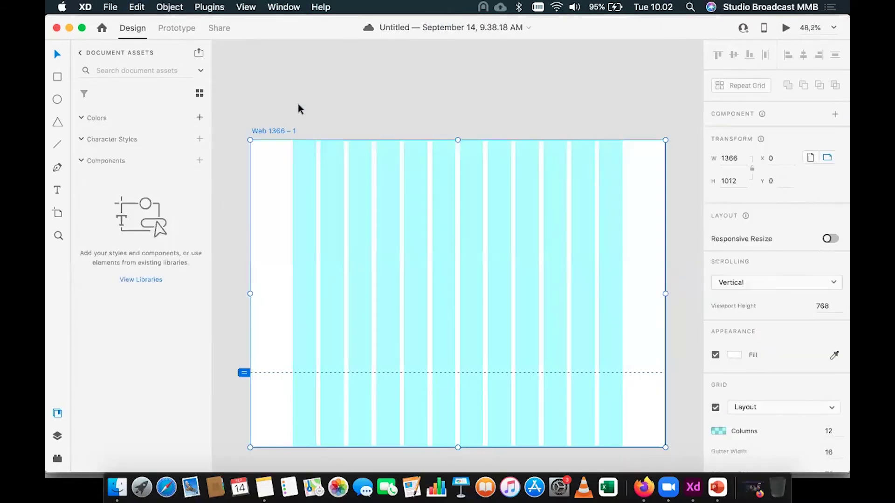
key(super+v)
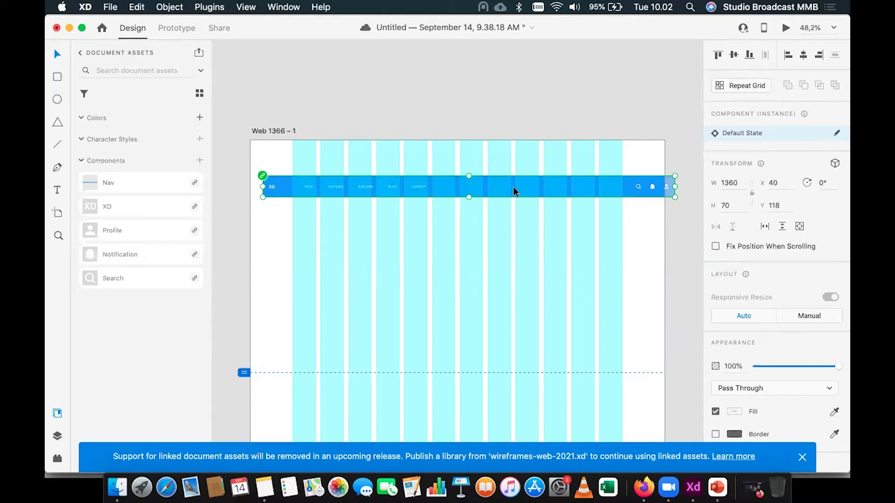
drag(513, 183, 503, 153)
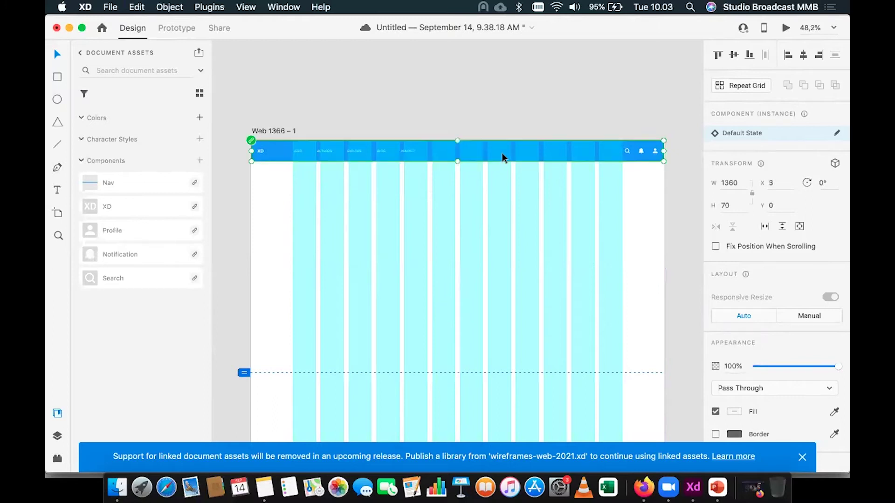
Step: Try to edit the XD logo inside the pasted navigation bar component
scroll(502, 153, up, 2)
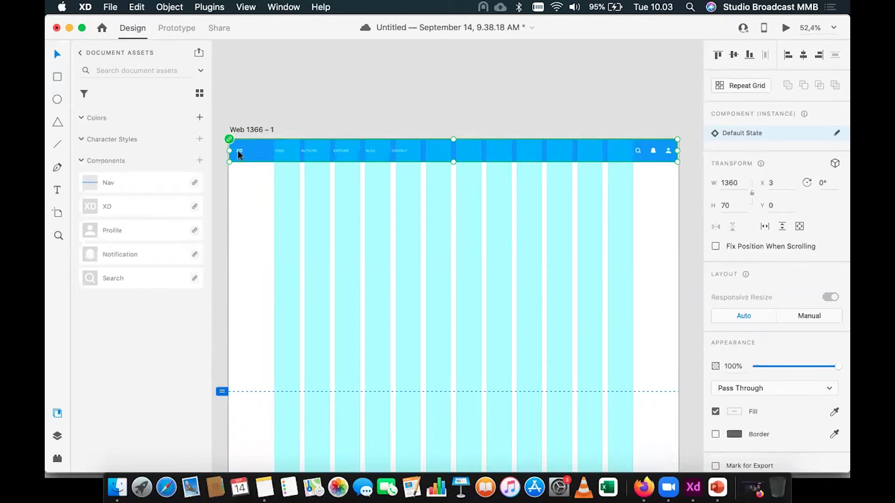
double_click(239, 156)
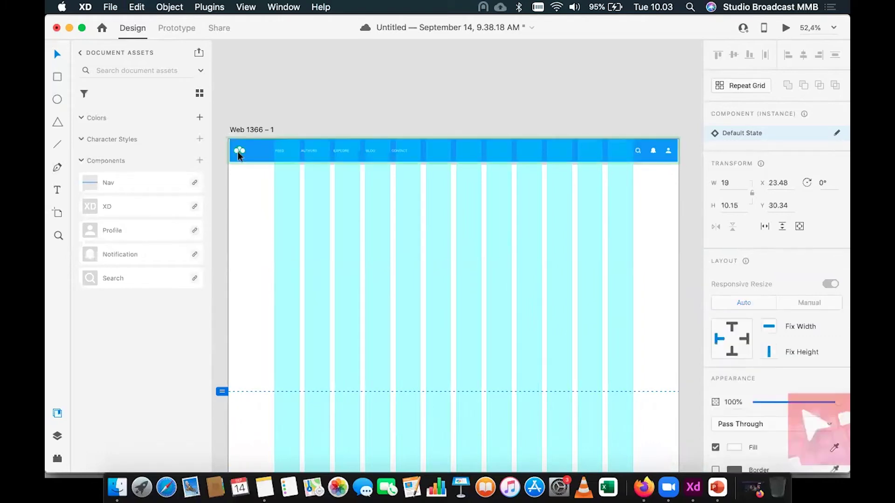
click(256, 186)
Step: Check the original navigation bar in the wireframes-web-2021 document and return to the Untitled document
click(285, 7)
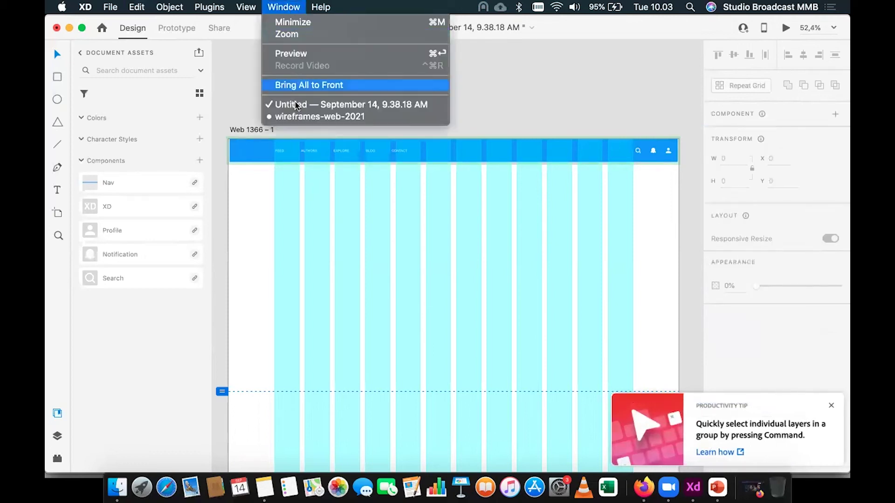
click(290, 115)
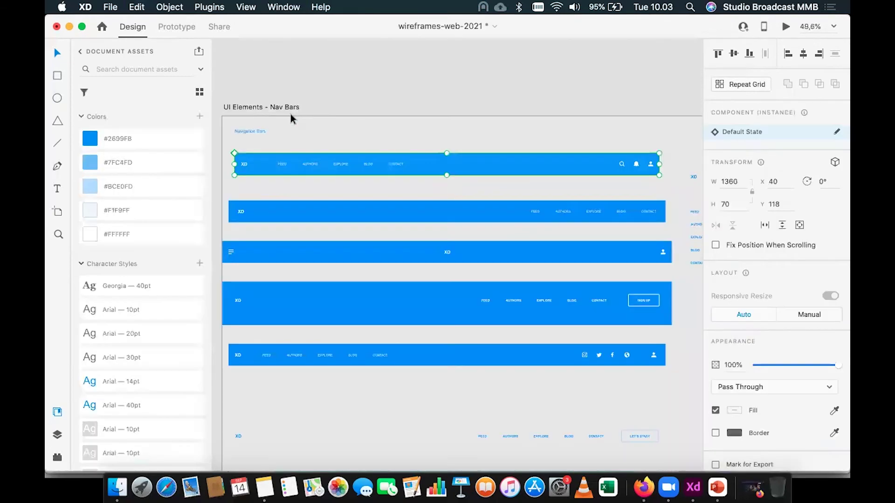
click(263, 140)
click(256, 169)
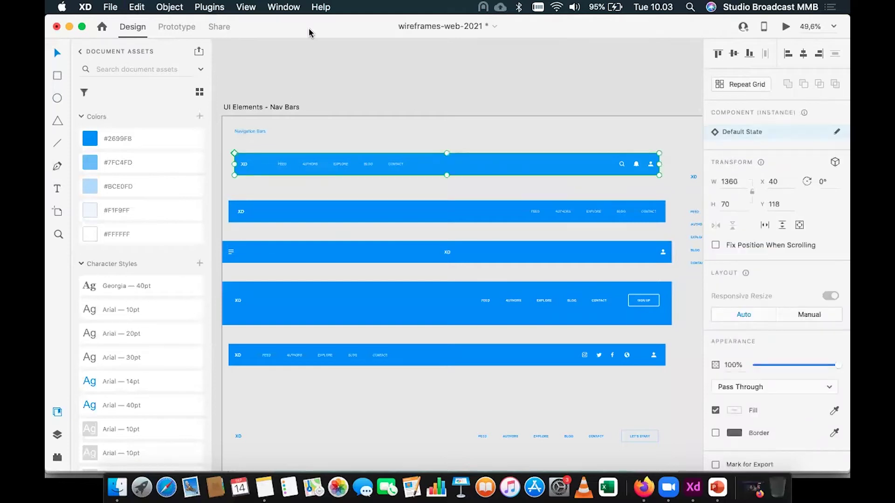
click(290, 7)
click(300, 101)
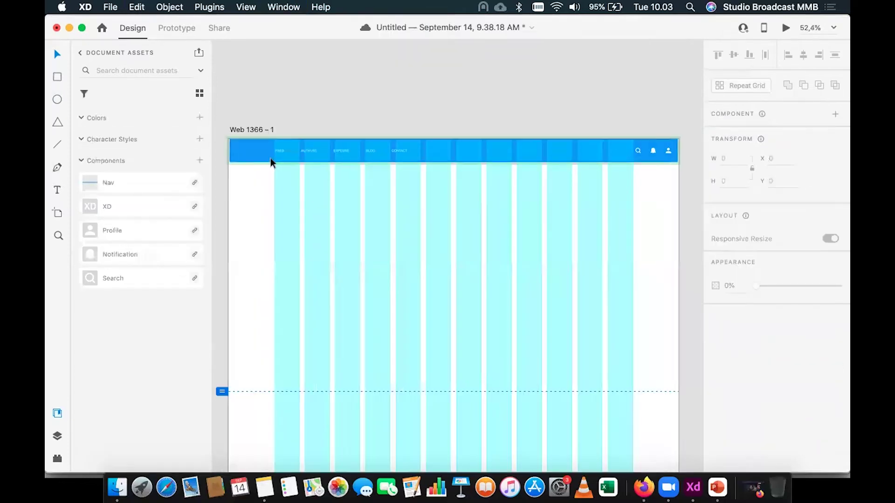
Step: Select the XD logo inside the linked navigation bar again and clear the selection
click(249, 155)
click(240, 151)
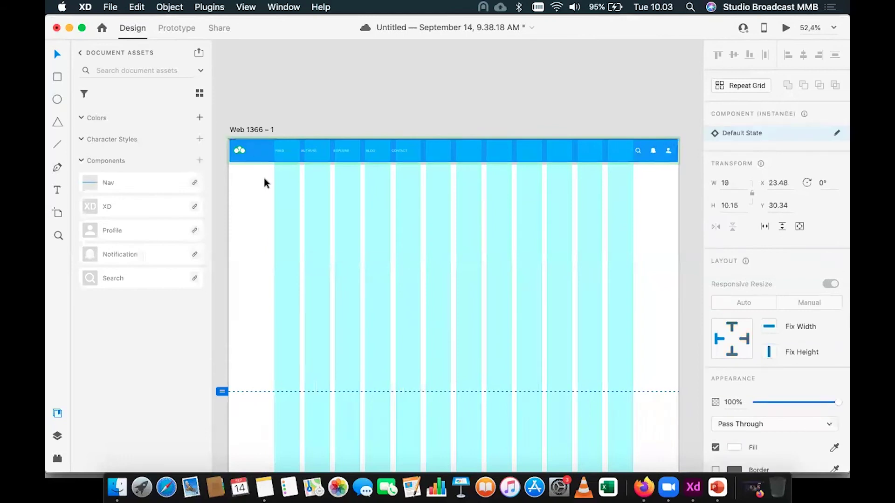
click(281, 127)
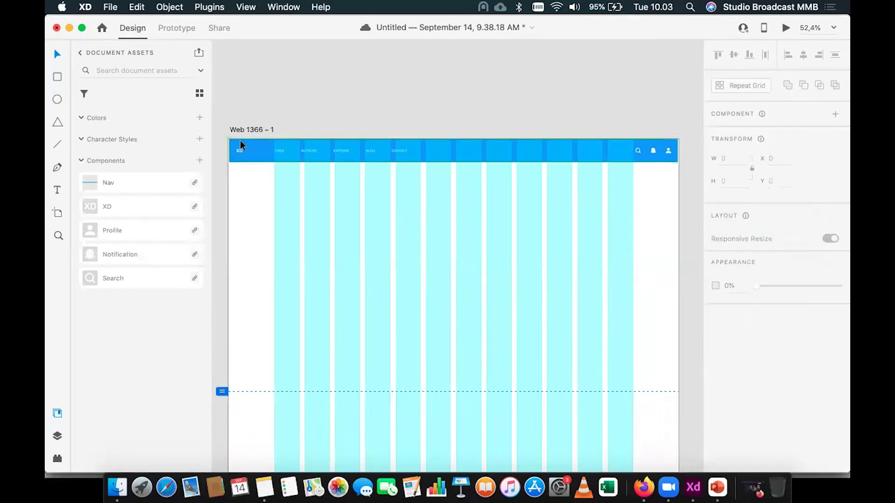
Step: Unlink the pasted navigation bar from its source component on the Web 1366 – 1 artboard
click(243, 152)
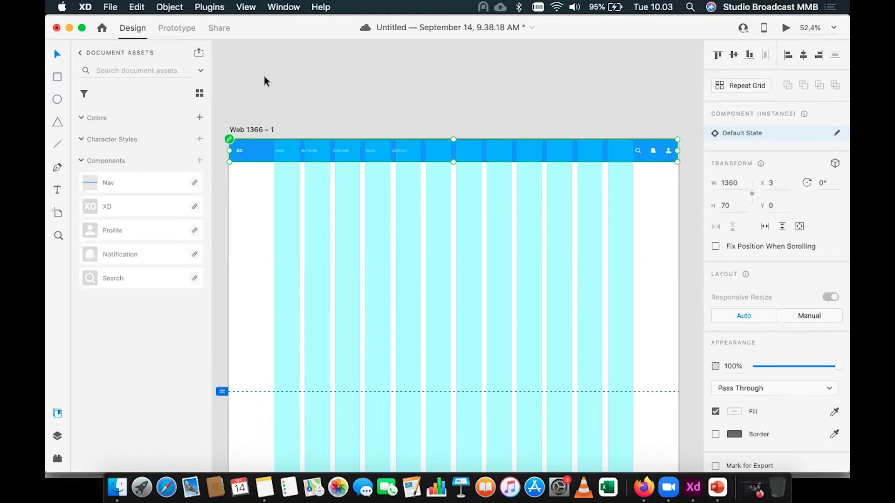
right_click(246, 152)
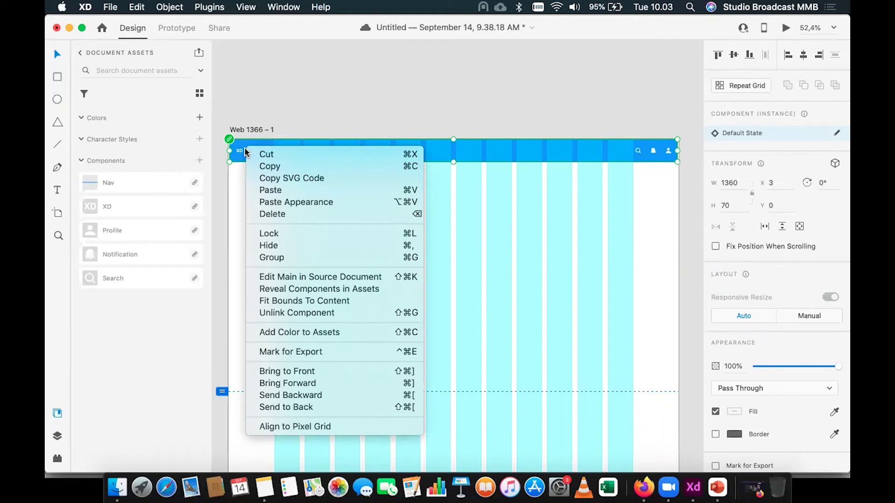
click(282, 313)
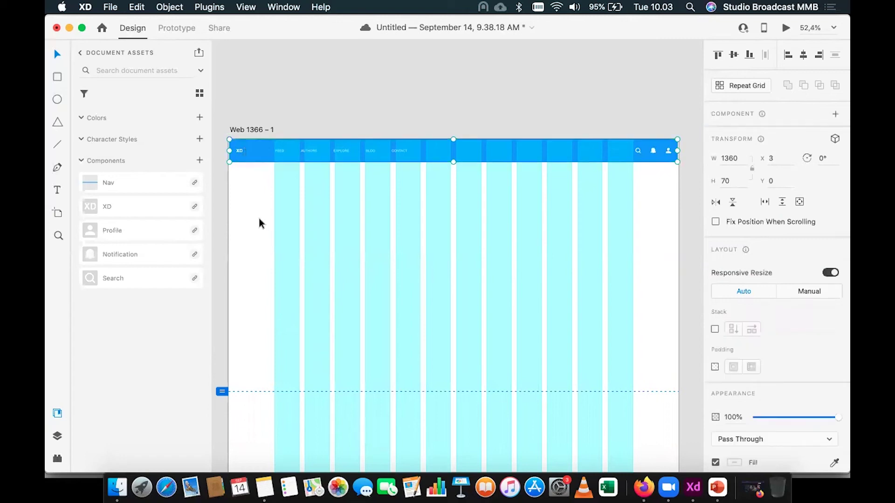
click(262, 193)
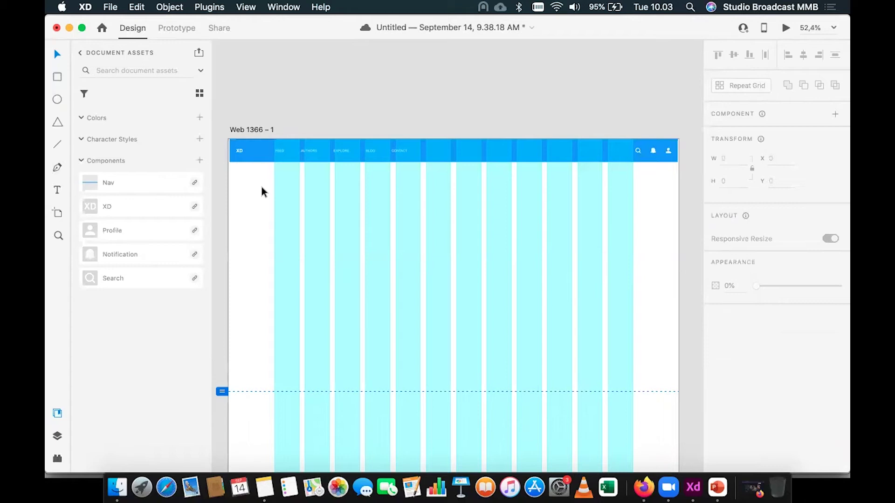
Step: Check the unlinked bar's individual elements by selecting within it around the XD logo and the FEED, AUTHORS, EXPLORE, BLOG and CONTACT labels
scroll(263, 193, up, 5)
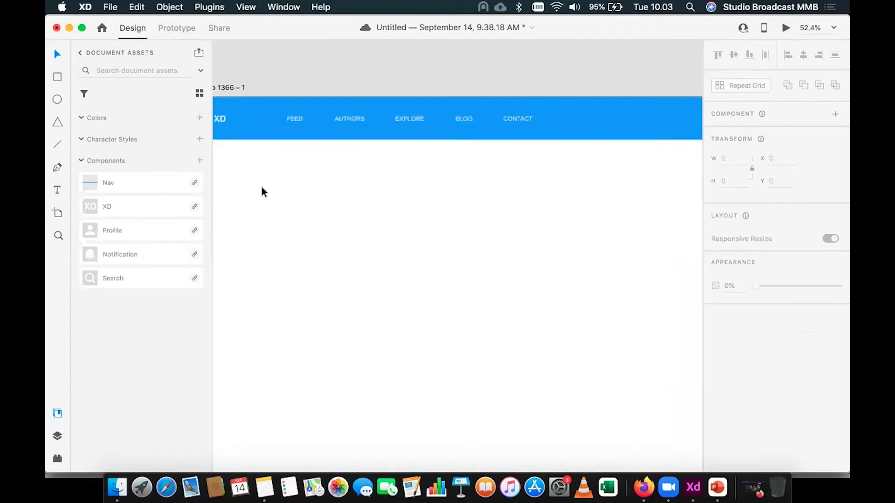
scroll(261, 192, down, 2)
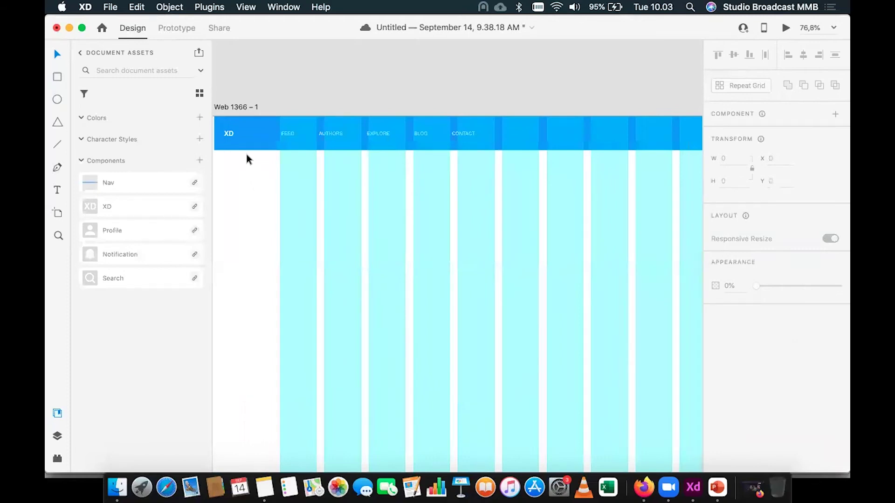
click(229, 134)
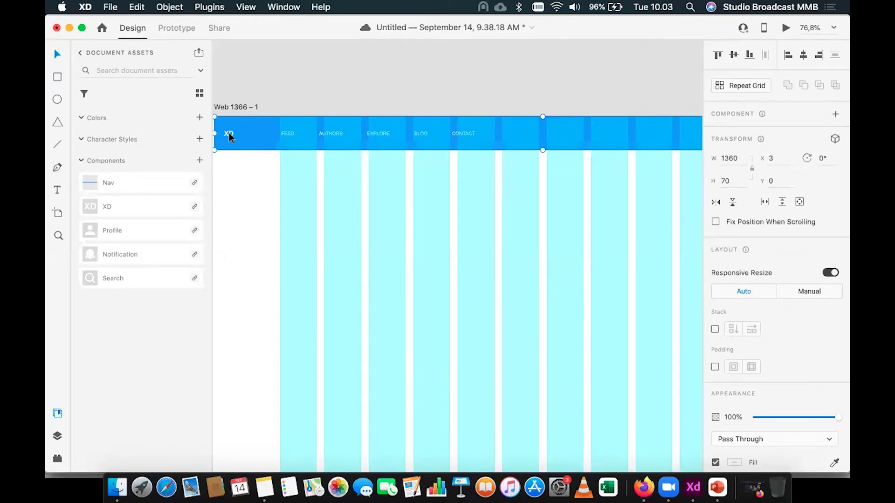
double_click(229, 133)
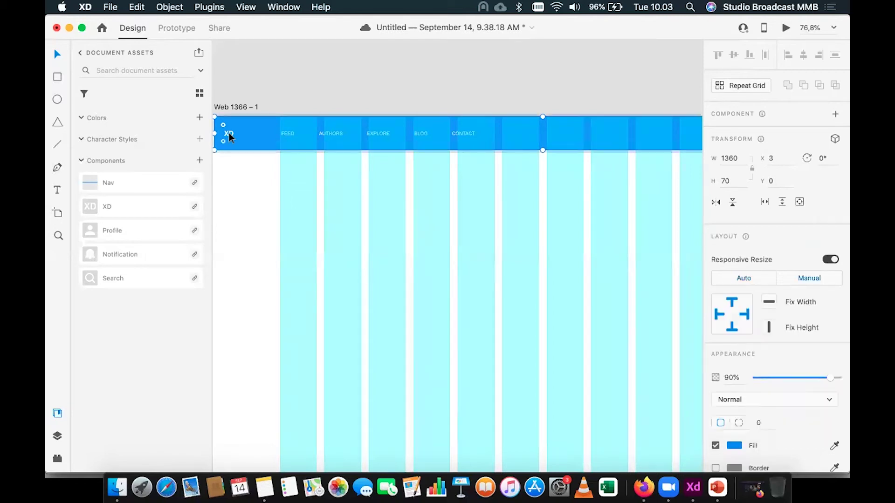
click(289, 133)
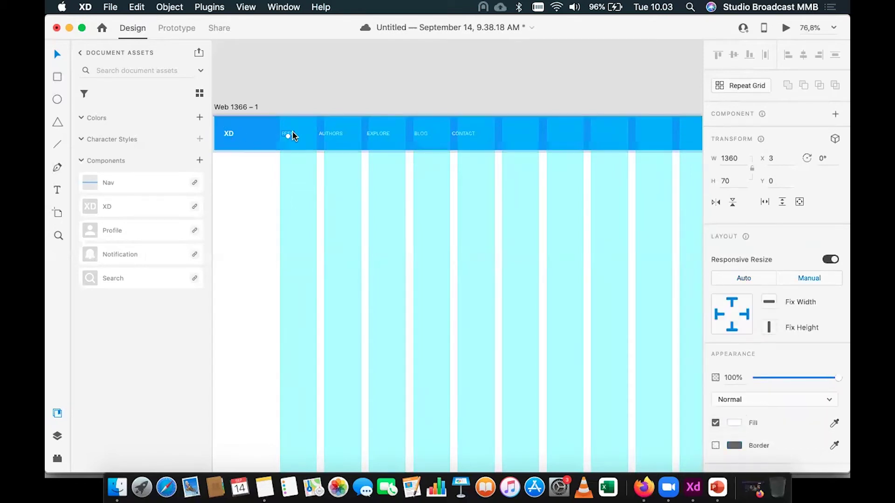
click(337, 134)
click(384, 135)
click(425, 133)
click(463, 134)
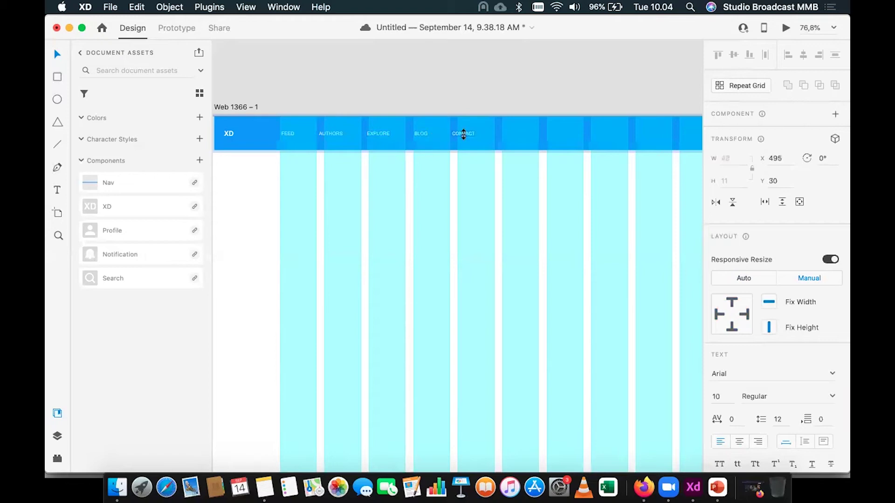
click(452, 181)
scroll(452, 180, down, 5)
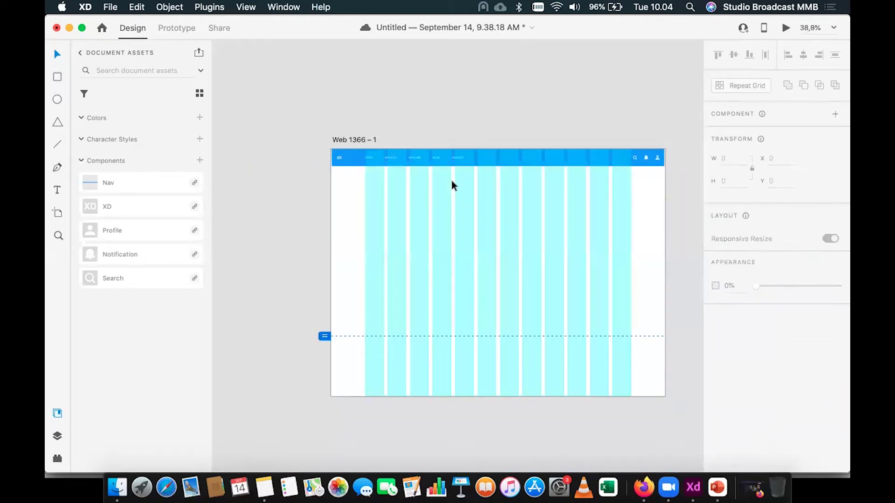
Step: Switch to the wireframes-web-2021 document and look over its UI Elements and Forms groups
click(283, 7)
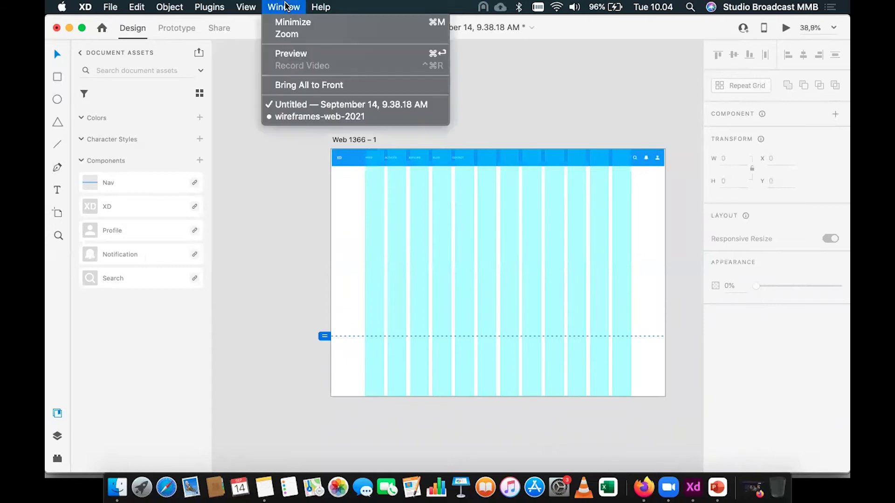
click(295, 117)
scroll(349, 177, down, 8)
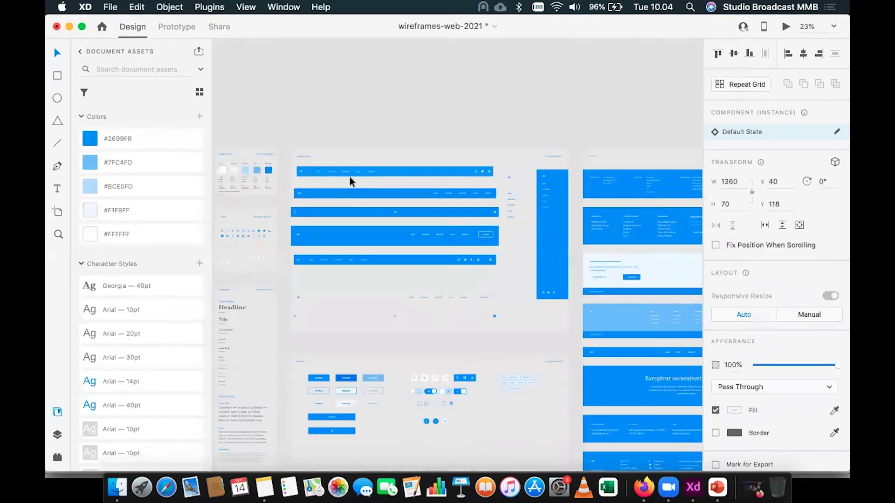
scroll(340, 179, right, 10)
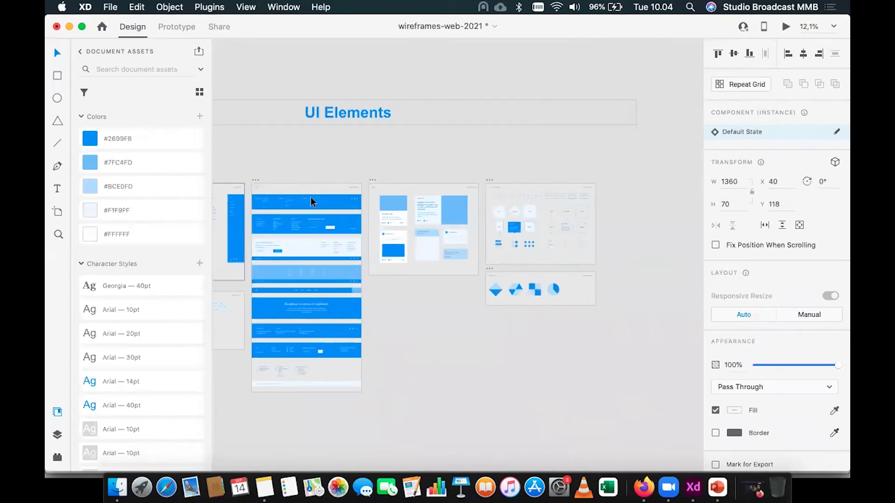
scroll(290, 206, down, 10)
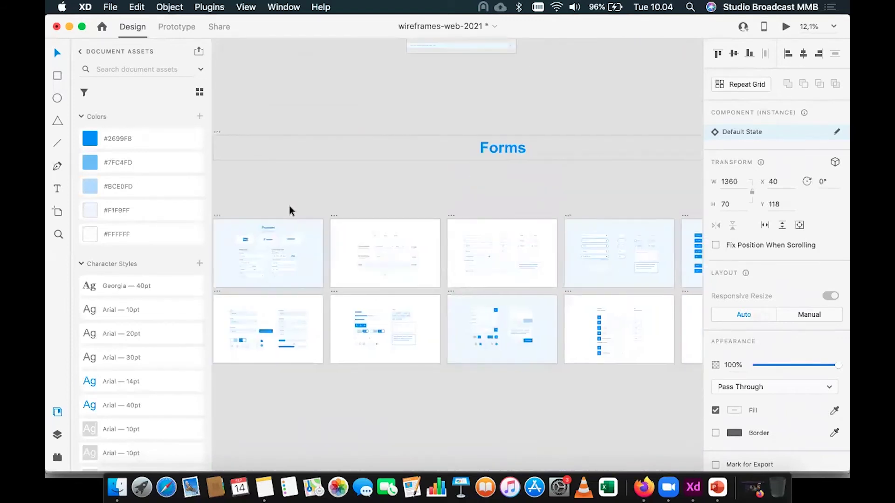
scroll(448, 251, right, 5)
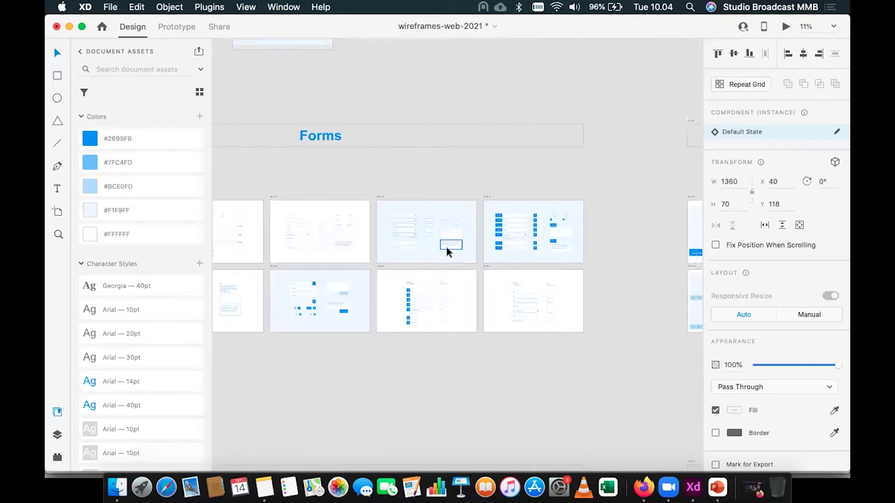
Step: Look over the Portfolio Sections, Landing Sections, Content Sections and Presentation Sections groups of the kit
scroll(447, 250, down, 10)
scroll(446, 248, right, 7)
scroll(447, 247, up, 2)
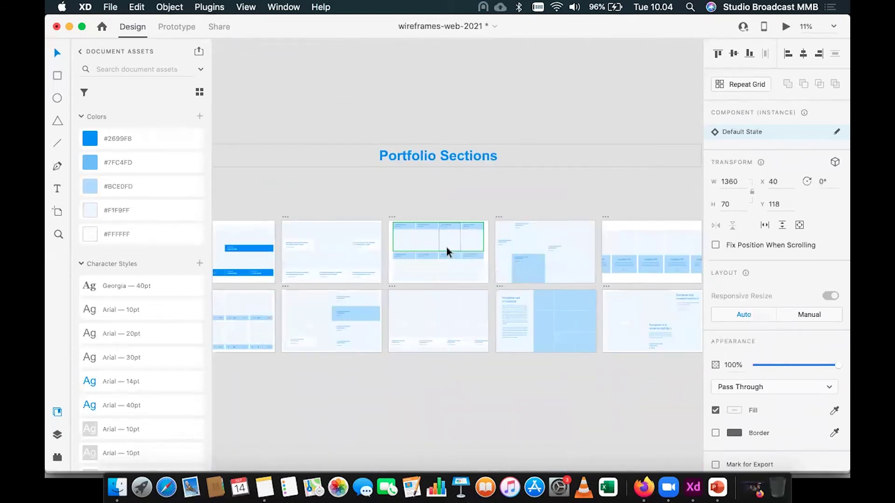
scroll(447, 252, up, 12)
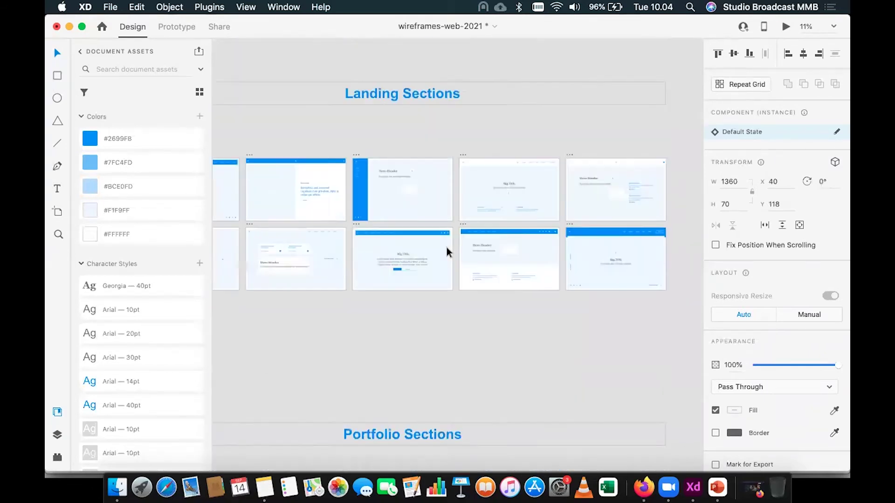
scroll(447, 252, down, 10)
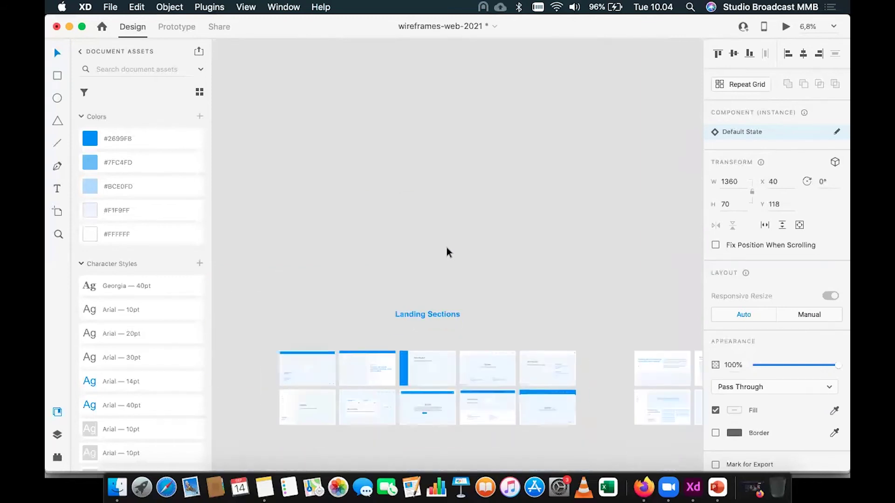
scroll(447, 252, up, 10)
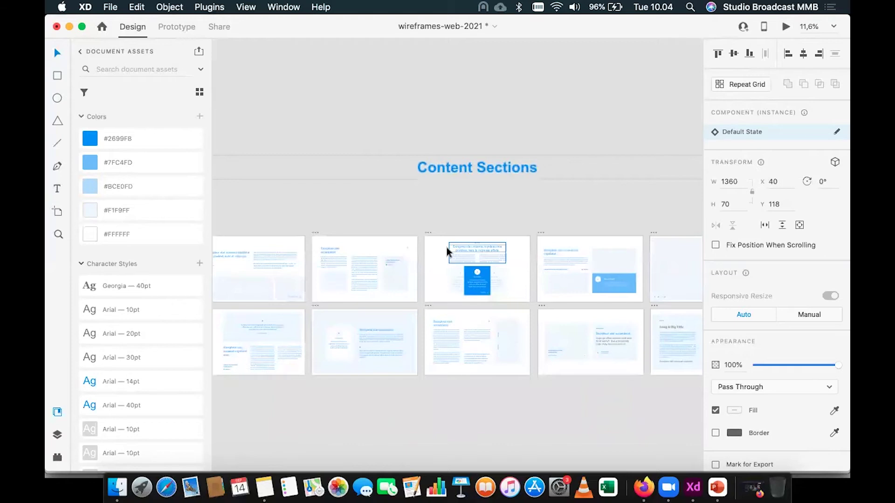
scroll(447, 252, right, 15)
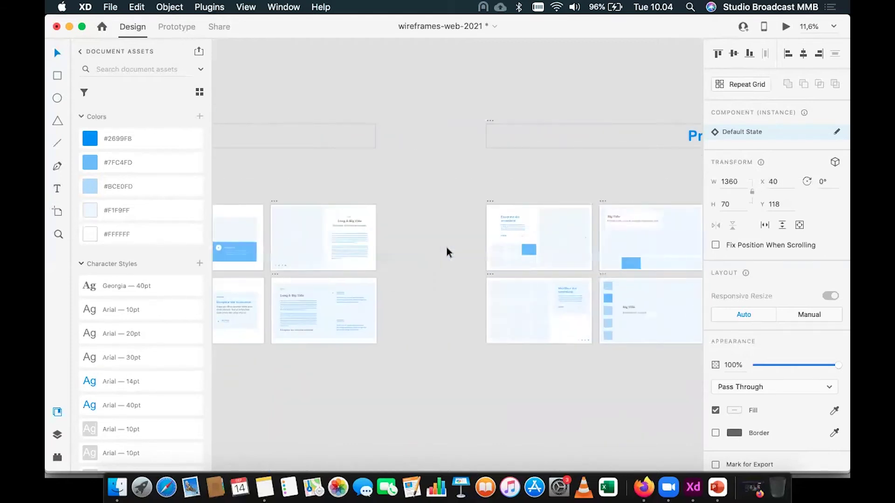
scroll(447, 252, right, 8)
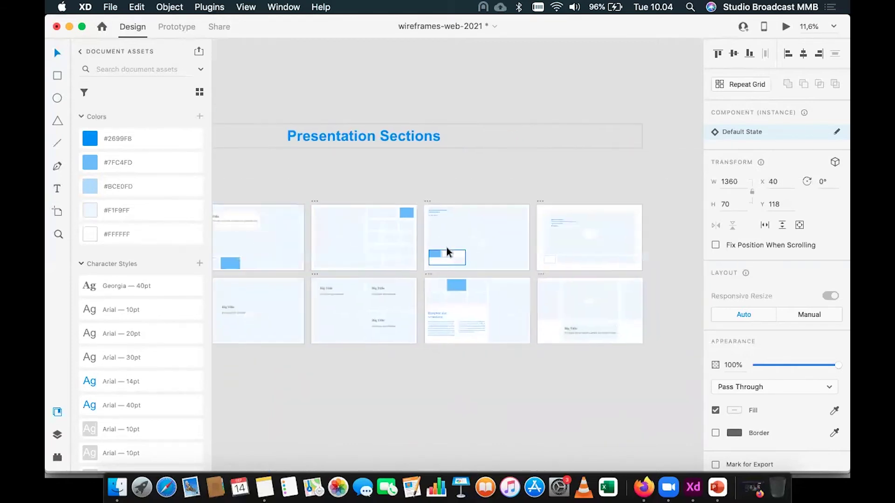
Step: Examine the individual layouts of the Presentation Sections group up close, along with the neighbouring Team Sections group
scroll(447, 248, right, 1)
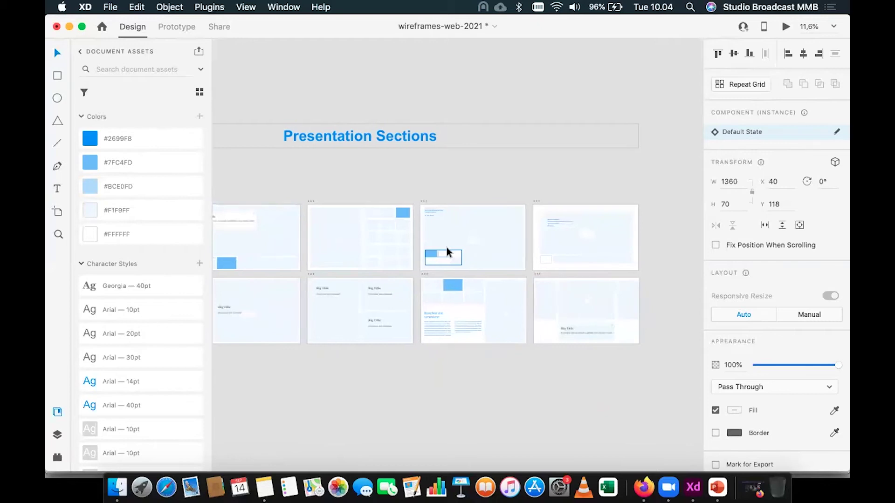
scroll(447, 249, left, 2)
scroll(447, 249, right, 3)
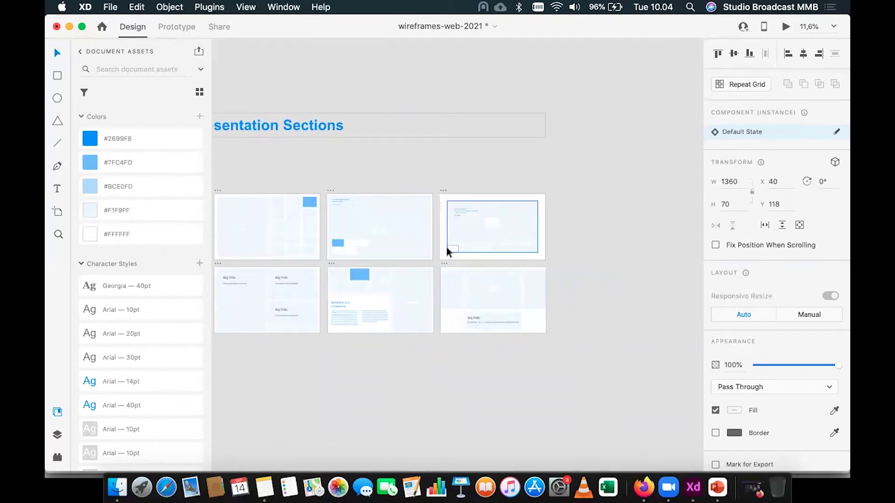
scroll(446, 249, down, 5)
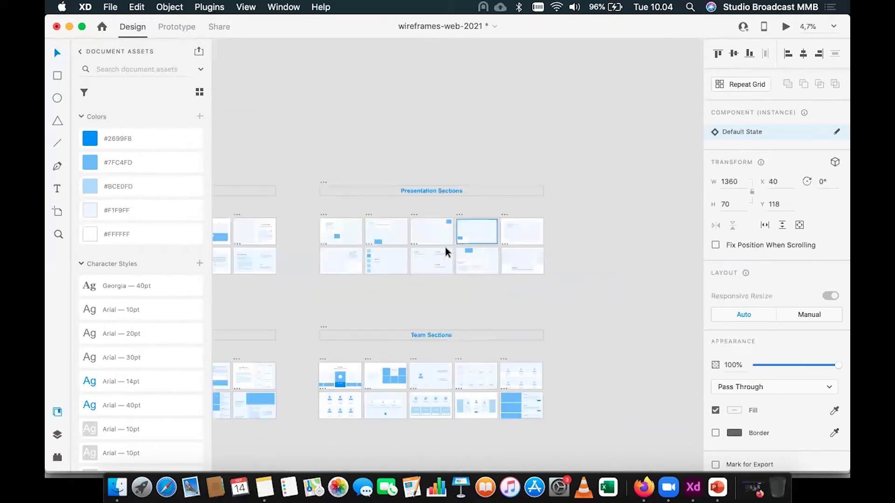
scroll(386, 268, up, 5)
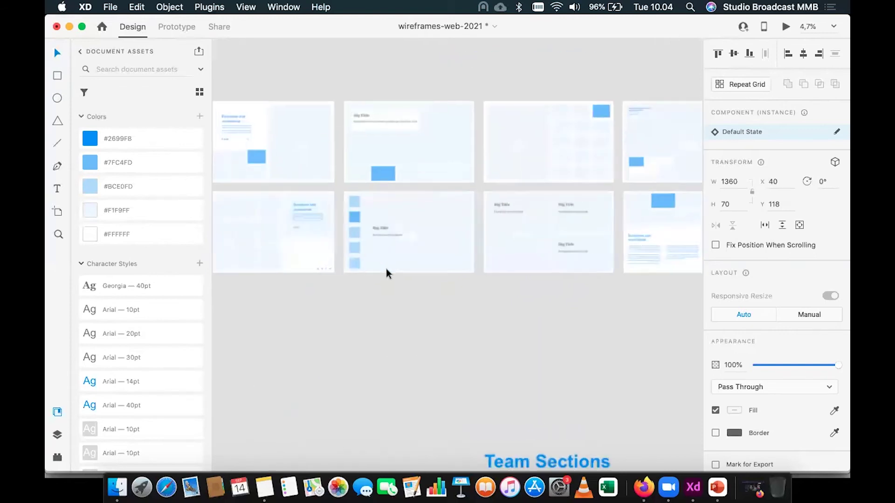
scroll(386, 269, up, 4)
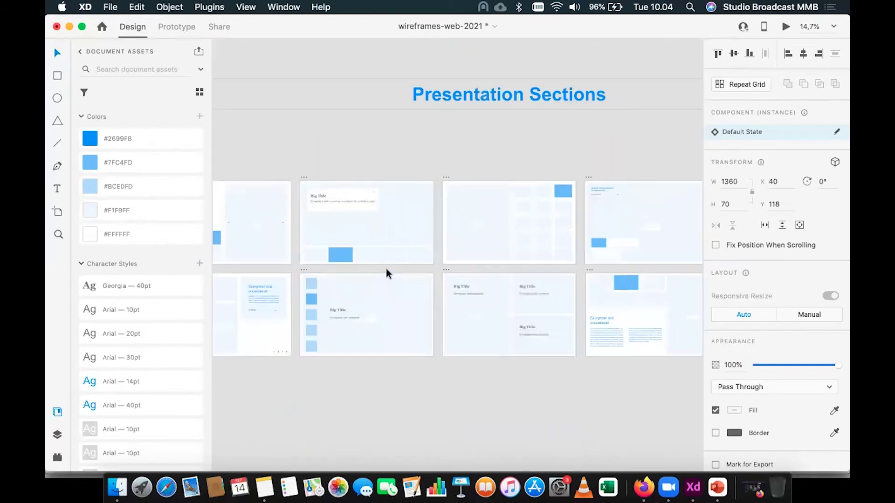
scroll(386, 269, up, 2)
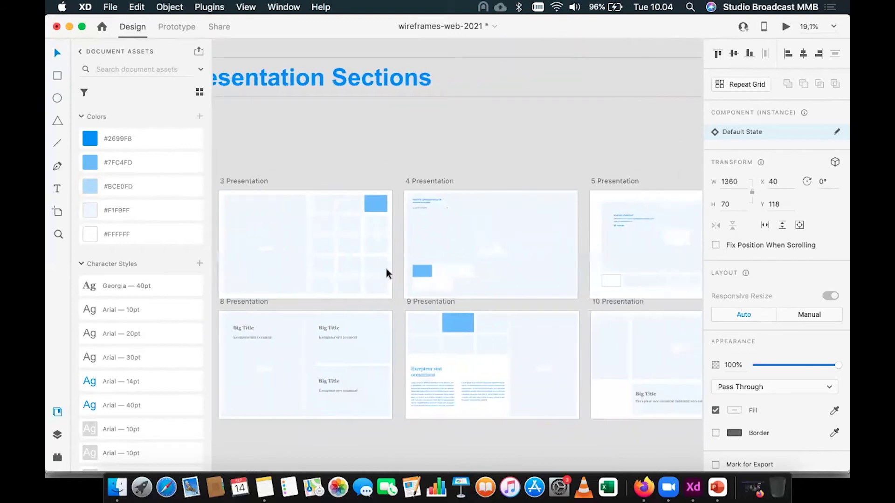
scroll(386, 268, right, 4)
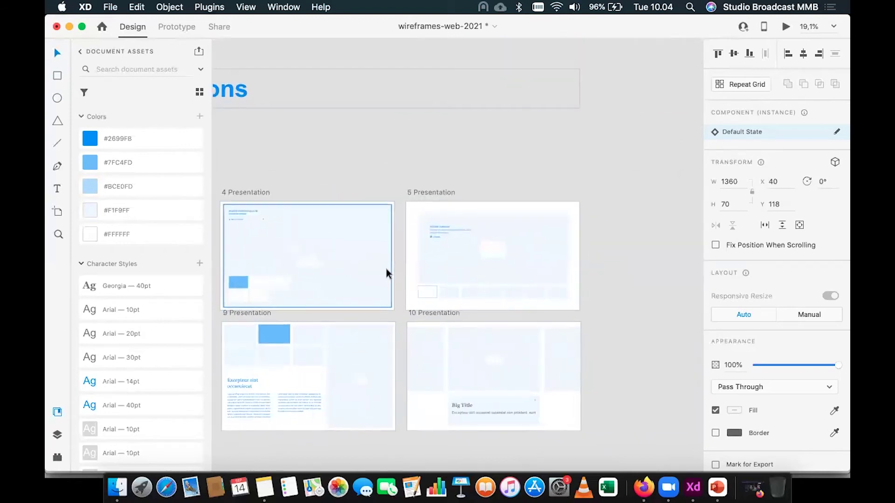
scroll(386, 269, left, 9)
scroll(386, 269, down, 1)
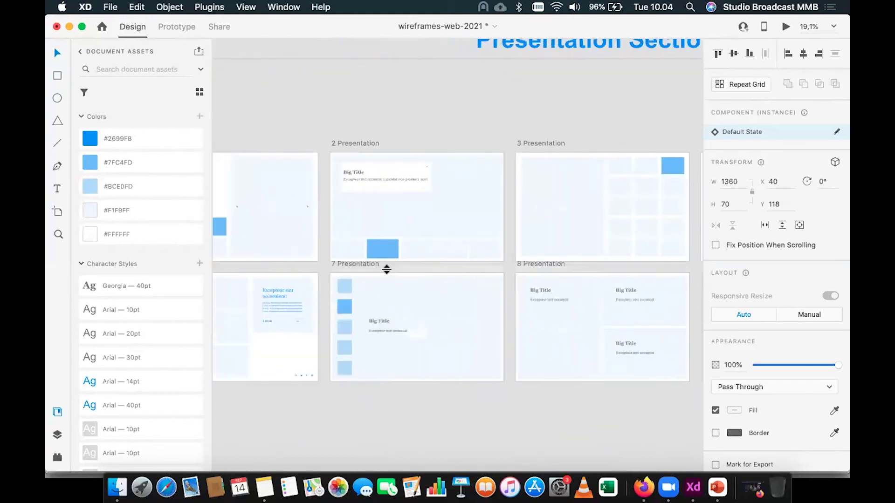
scroll(387, 269, right, 10)
scroll(387, 269, down, 1)
Step: Copy the pale-blue banner rectangle from the 6 Content section and paste it onto the Web 1366 – 1 artboard of the Untitled document
scroll(387, 269, left, 16)
scroll(388, 268, up, 1)
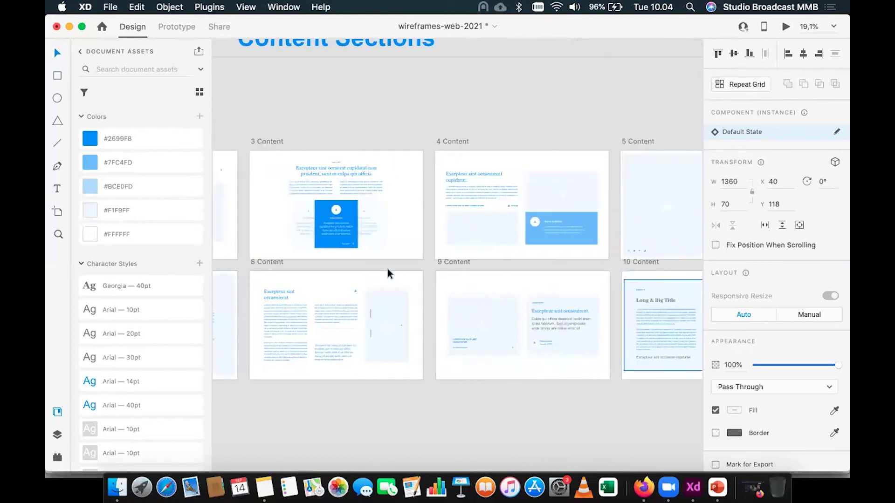
scroll(387, 268, right, 2)
scroll(387, 269, up, 1)
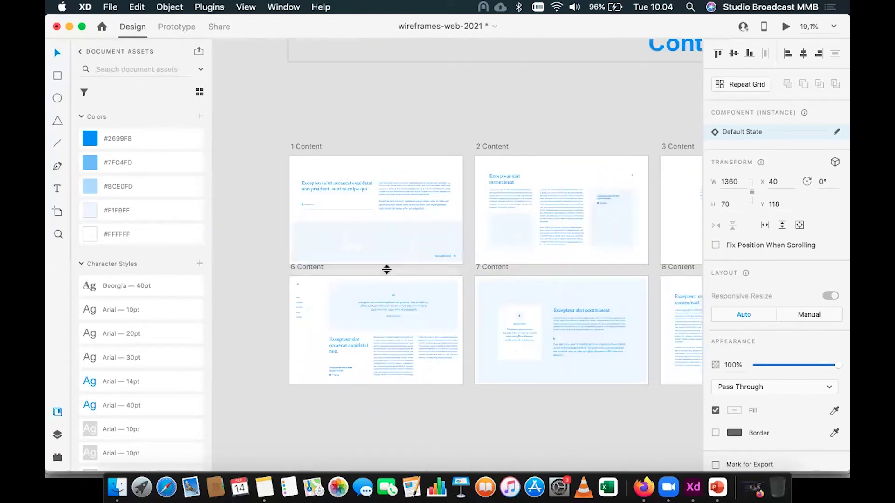
click(352, 289)
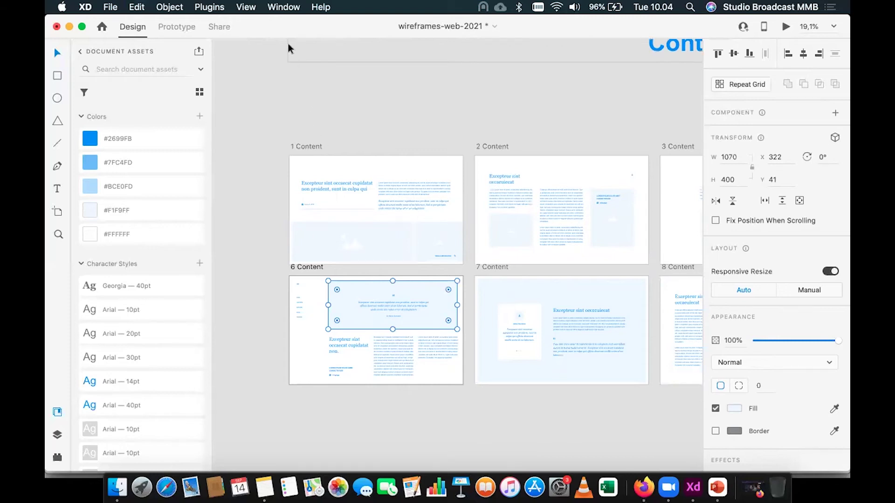
click(284, 7)
click(301, 104)
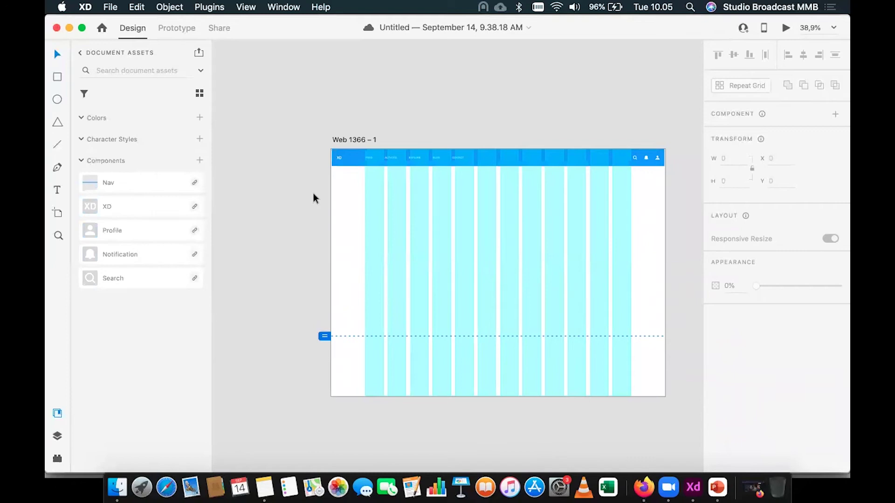
key(super+v)
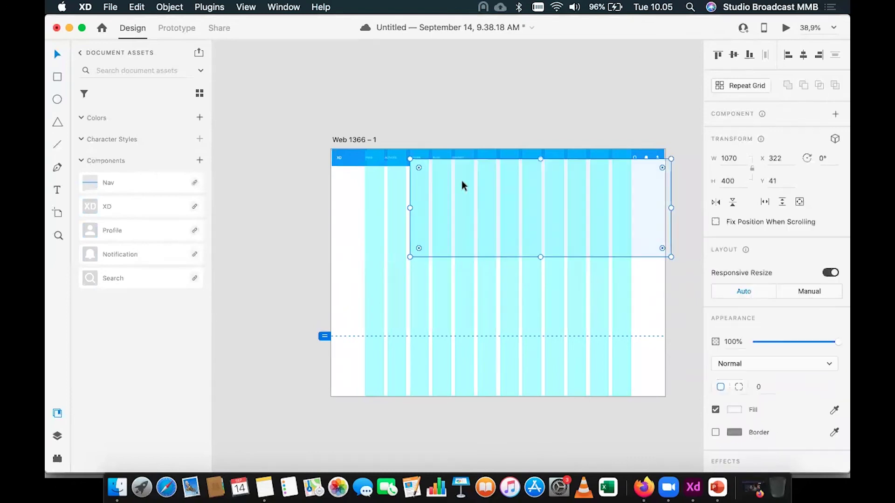
Step: Place the pasted rectangle below the navigation bar at X 139, Y 82 and widen it to 1088 to span the layout grid columns
drag(461, 182, 415, 192)
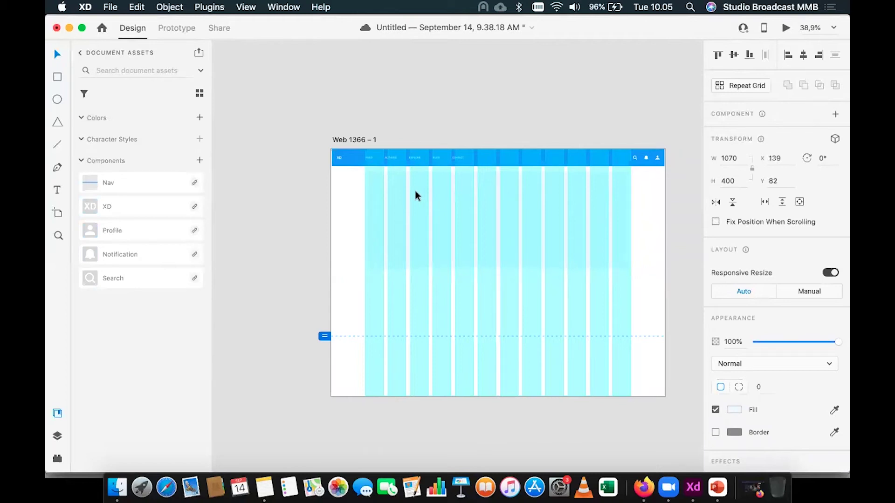
scroll(450, 213, up, 5)
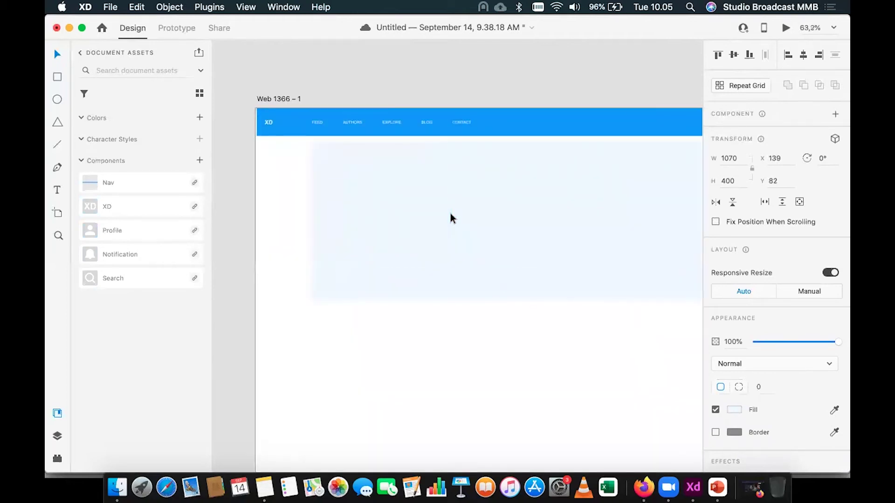
scroll(497, 233, right, 2)
scroll(498, 233, right, 3)
scroll(526, 232, up, 1)
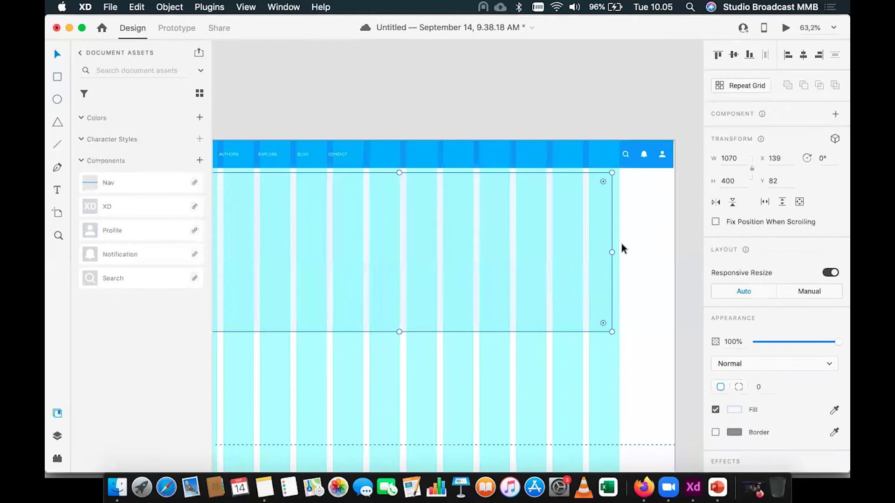
drag(612, 254, 617, 254)
click(638, 259)
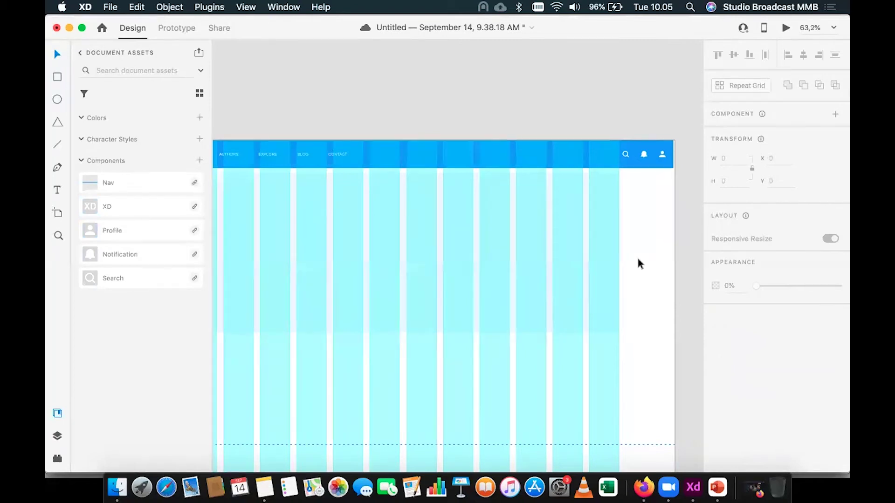
Step: Hide the layout grid and check the banner rectangle without the column overlay
scroll(638, 259, down, 2)
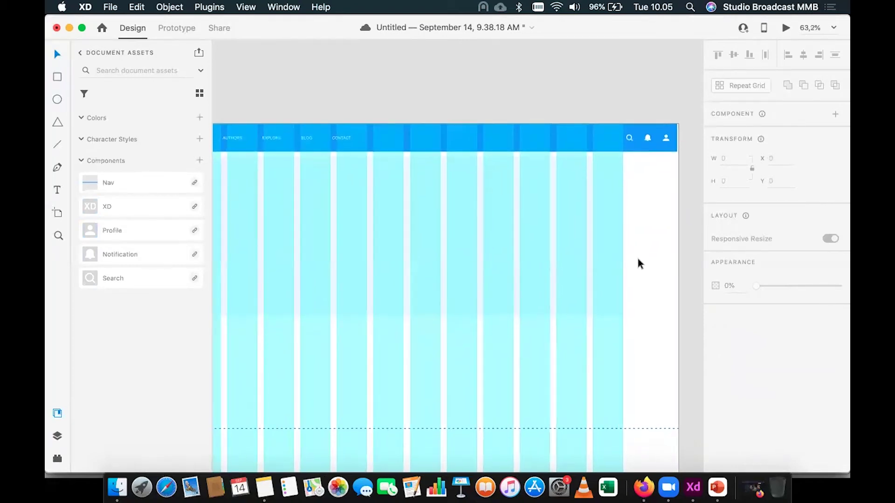
click(247, 6)
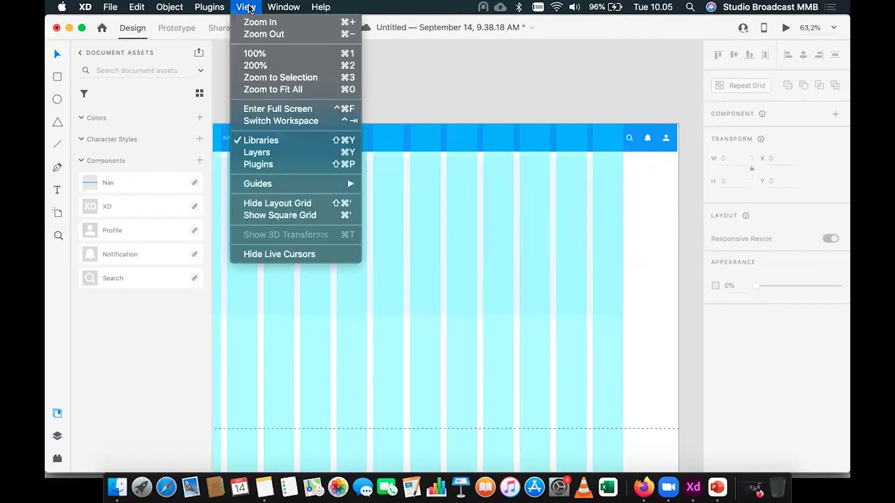
click(287, 204)
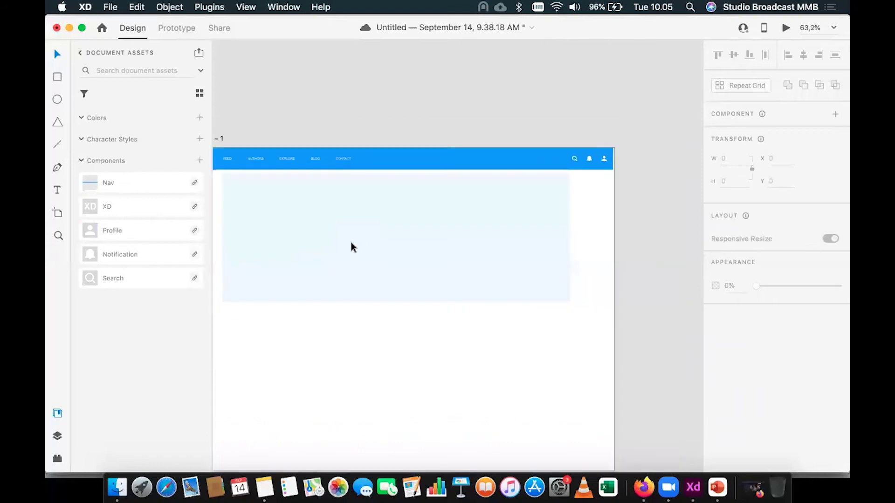
scroll(350, 247, down, 3)
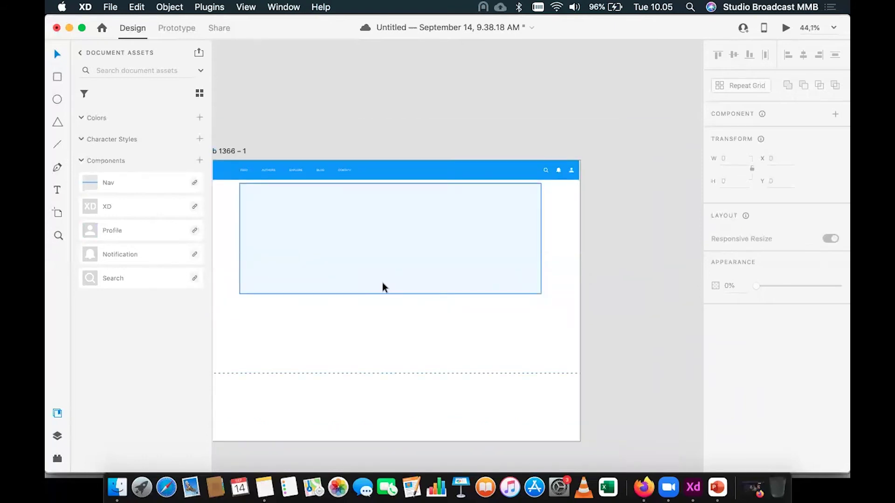
click(386, 230)
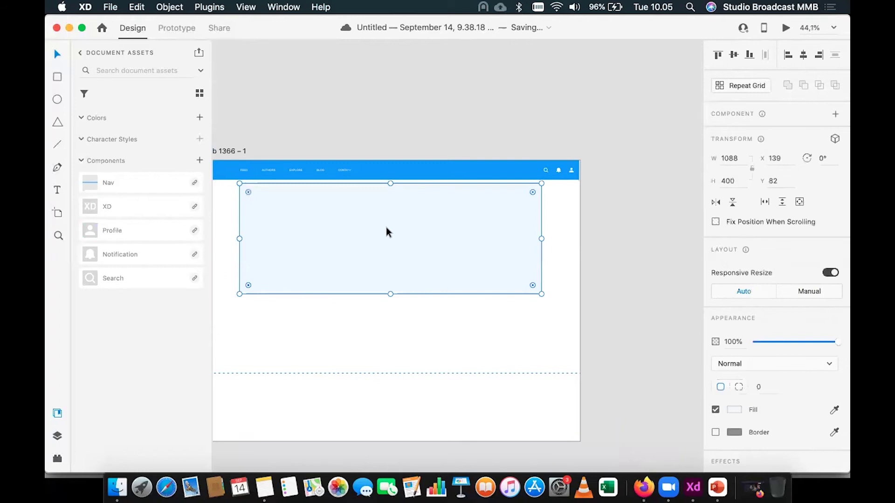
click(334, 307)
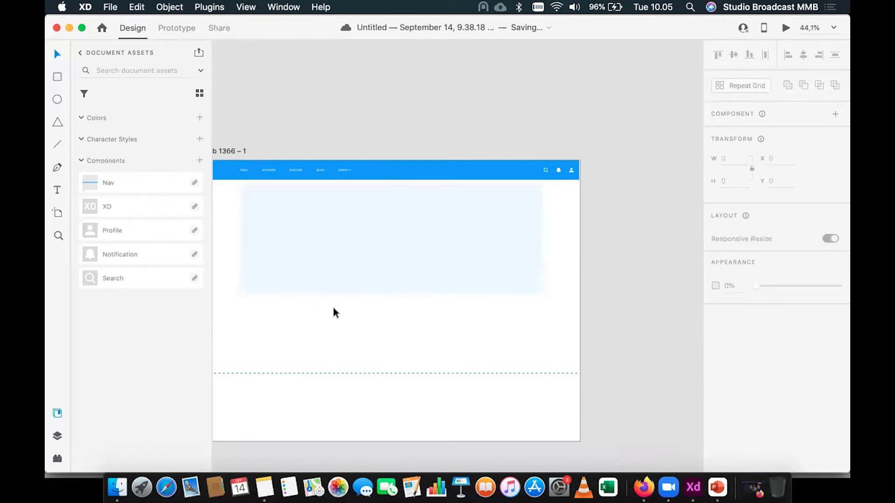
Step: Copy the centred quote text group from the 6 Content section in wireframes-web-2021 and paste it onto the Web 1366 – 1 artboard
click(293, 7)
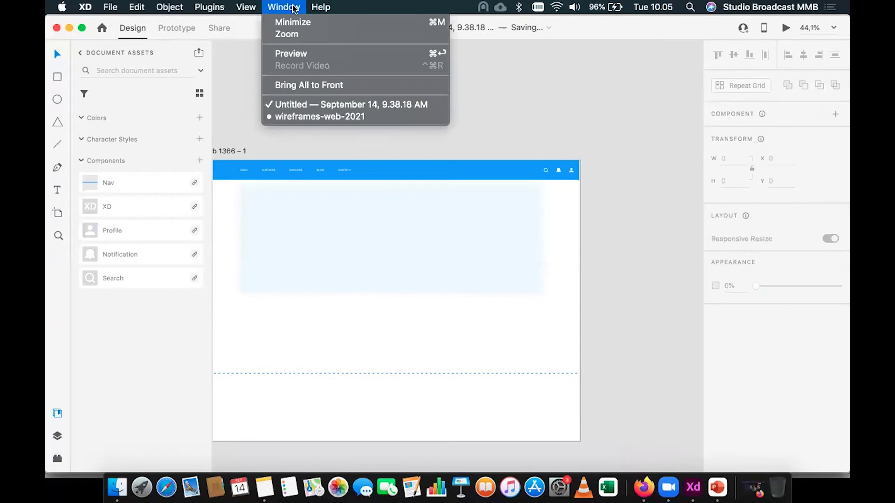
click(303, 116)
double_click(402, 298)
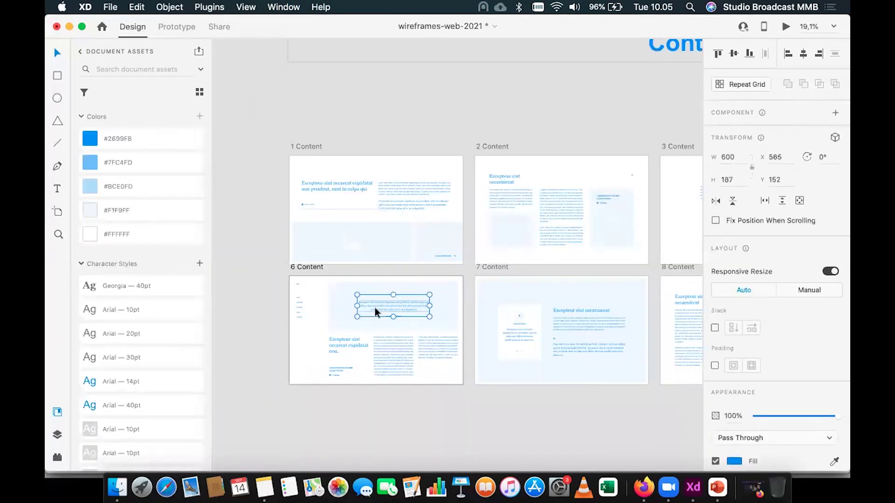
key(super+c)
click(283, 6)
click(293, 103)
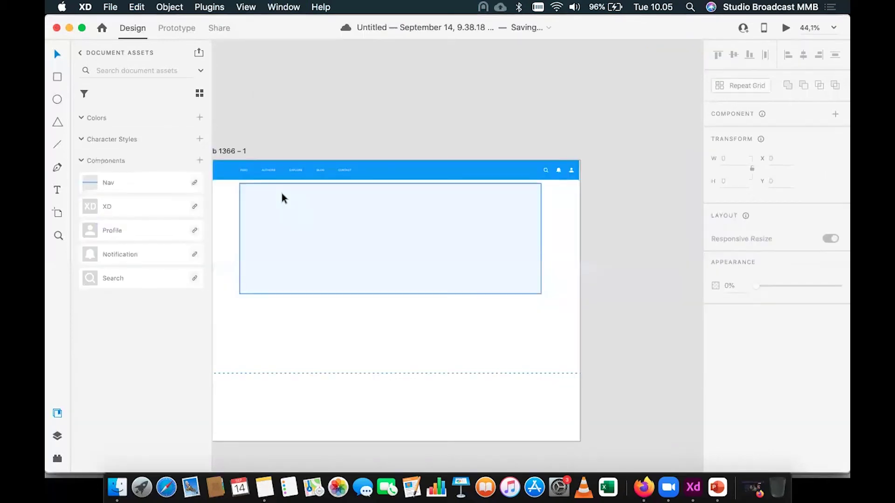
key(super+v)
Step: Centre the pasted quote group within the pale-blue banner, at X 383, Y 189
drag(428, 225, 383, 232)
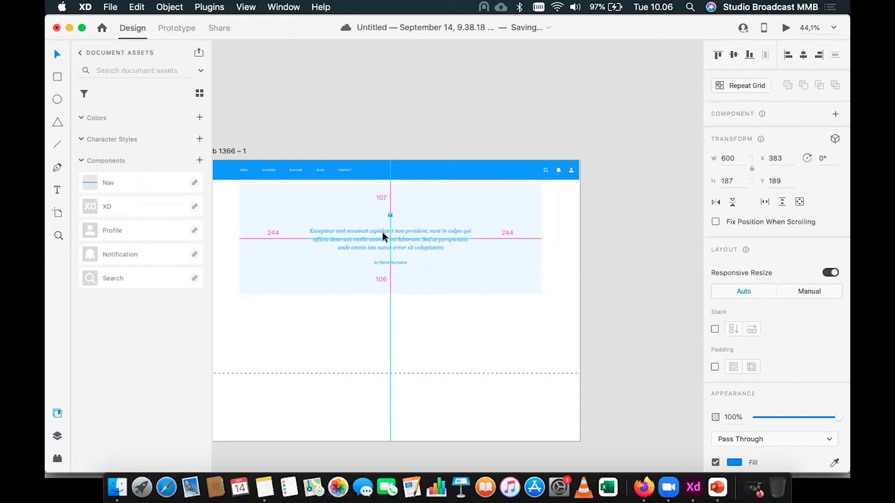
drag(383, 232, 382, 232)
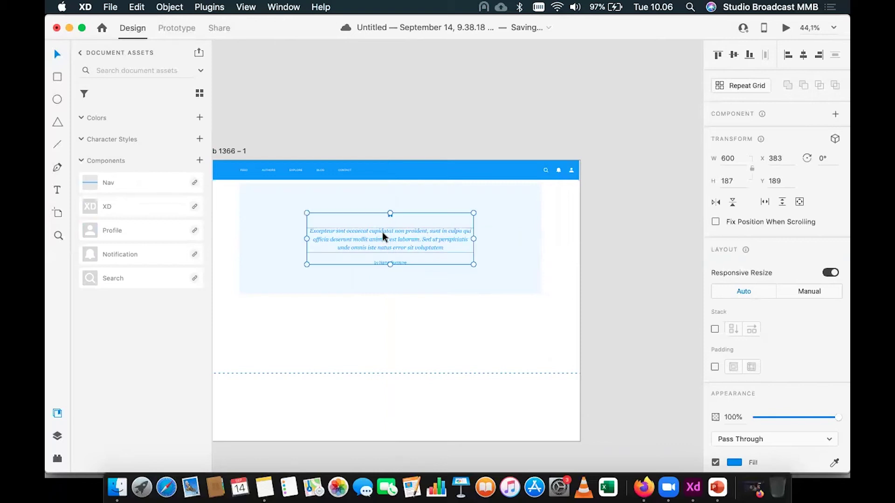
click(436, 313)
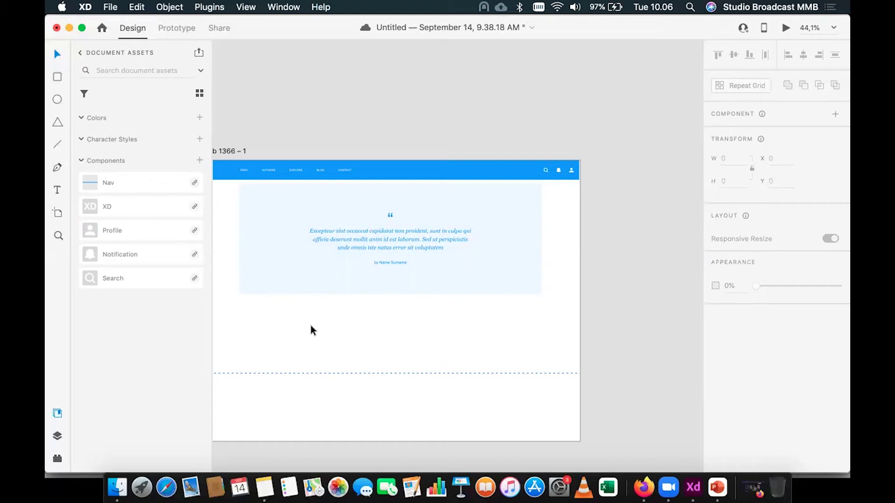
Step: Switch to the wireframes-web-2021 document and look through the Content Sections artboards for reusable elements
click(283, 5)
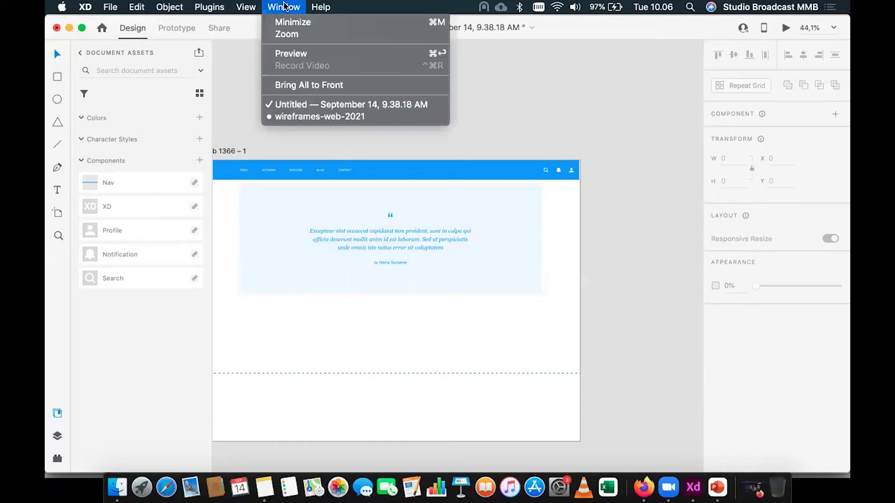
click(309, 116)
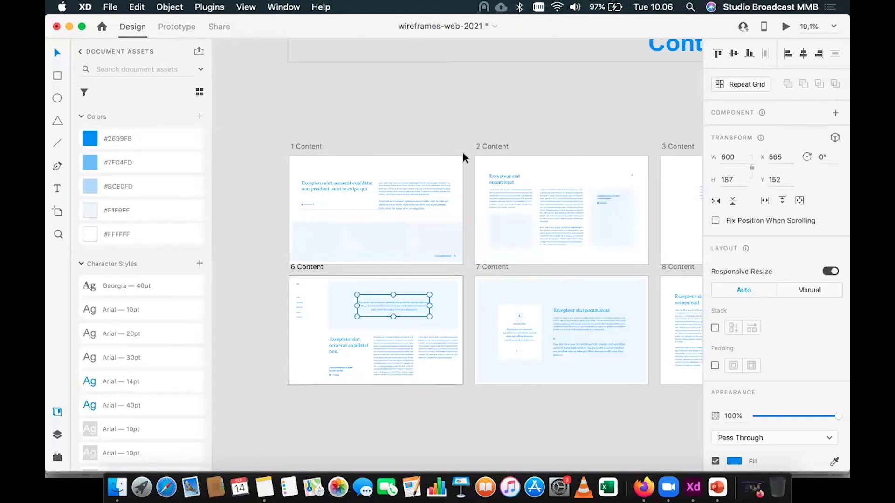
scroll(521, 211, right, 10)
scroll(521, 211, up, 2)
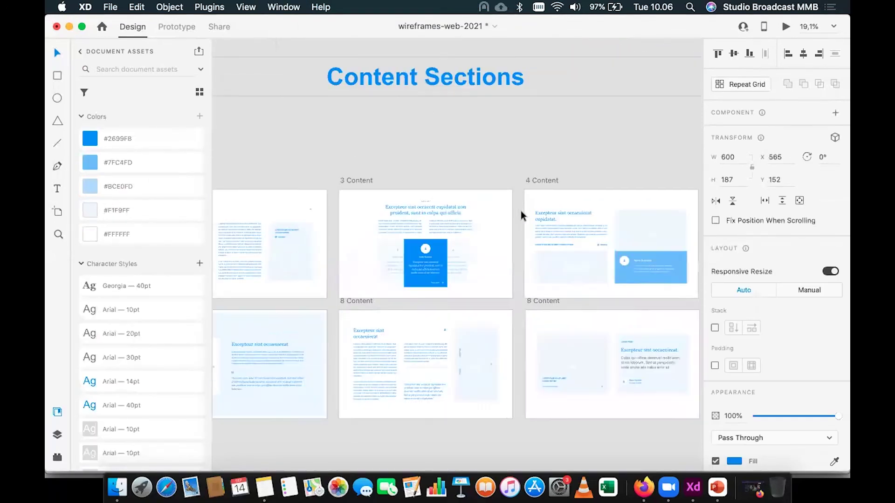
scroll(510, 215, down, 3)
scroll(510, 214, right, 6)
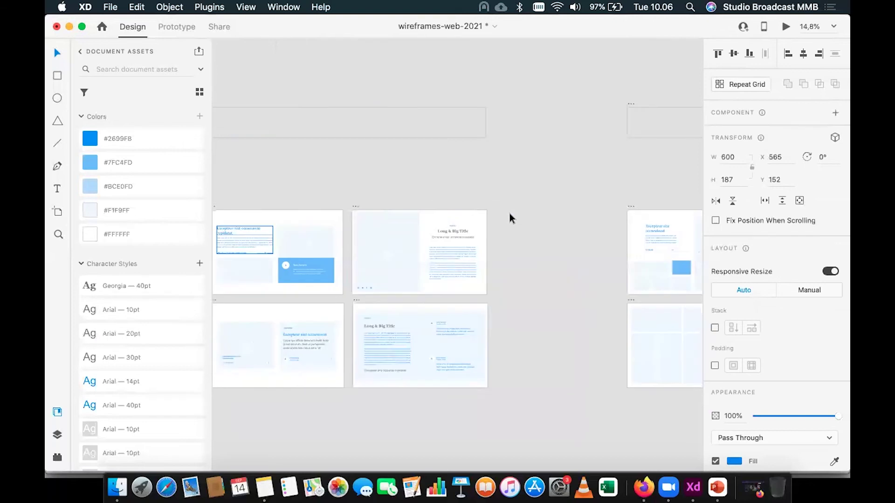
Step: Browse the Presentation Sections and examine the tile grids in 6 Presentation and in the section above it
scroll(510, 246, down, 2)
scroll(510, 245, right, 4)
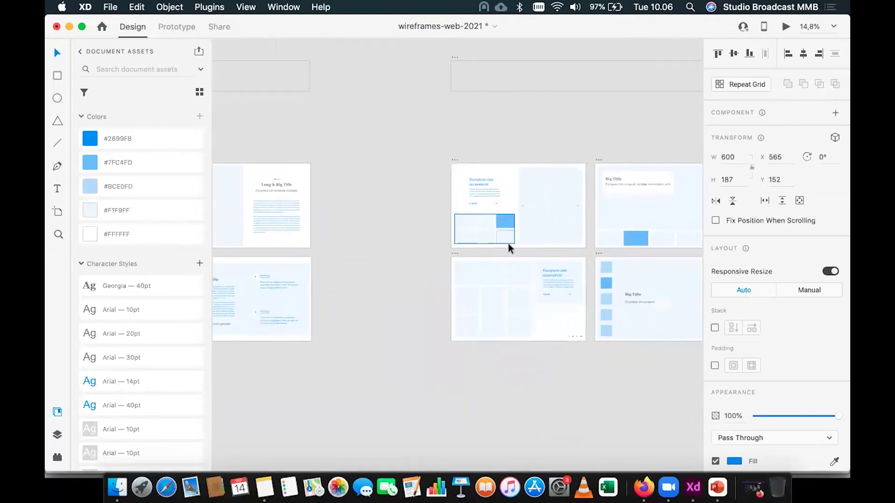
scroll(508, 244, right, 10)
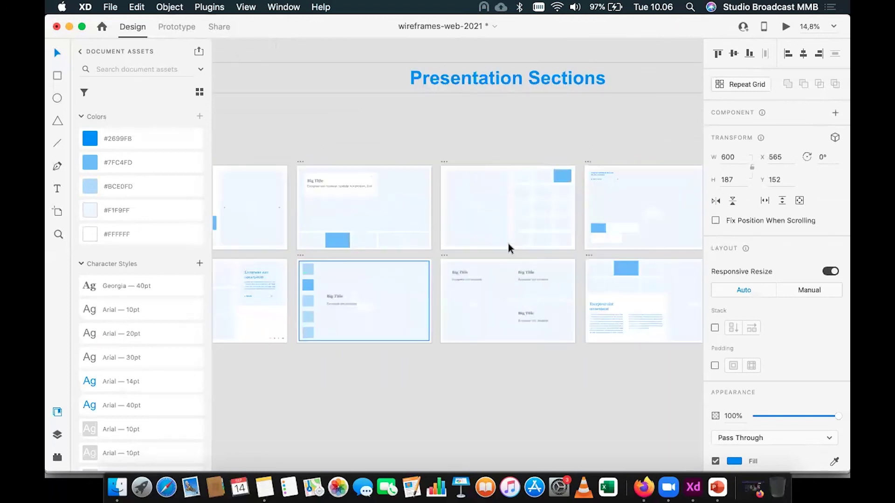
scroll(509, 244, right, 3)
scroll(509, 244, right, 3)
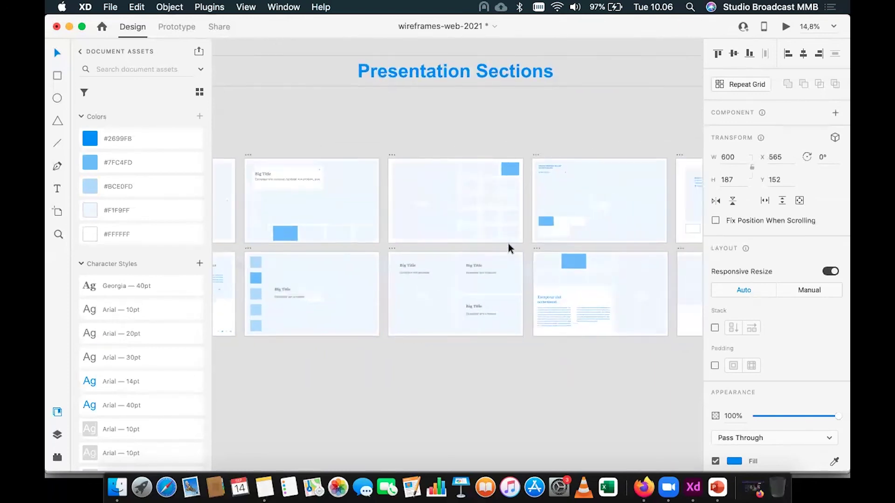
scroll(508, 244, down, 3)
scroll(509, 244, left, 1)
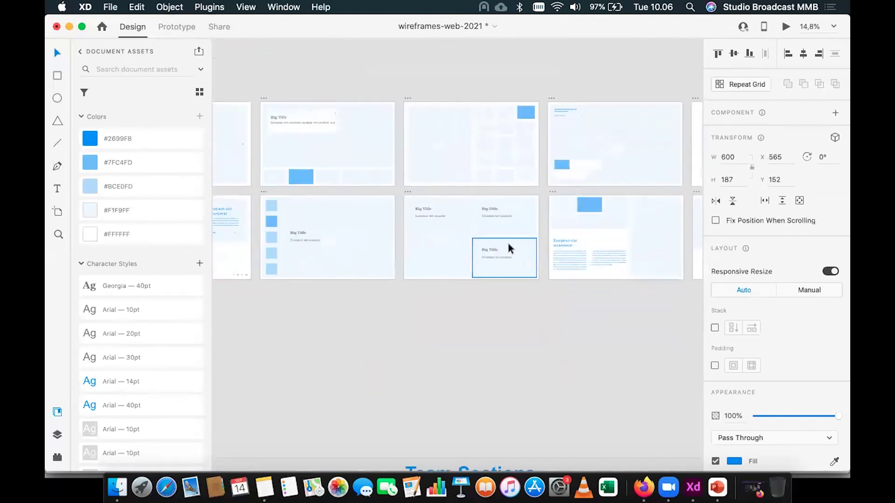
scroll(508, 243, left, 7)
scroll(509, 243, up, 1)
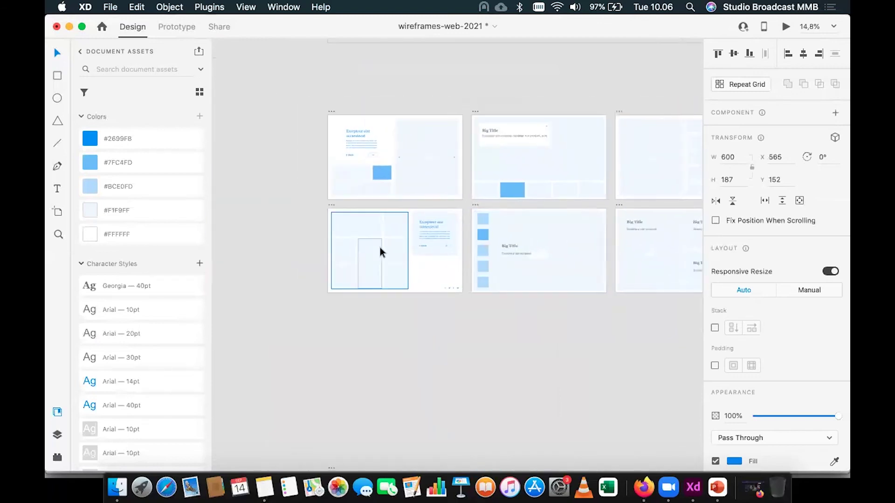
scroll(379, 252, up, 5)
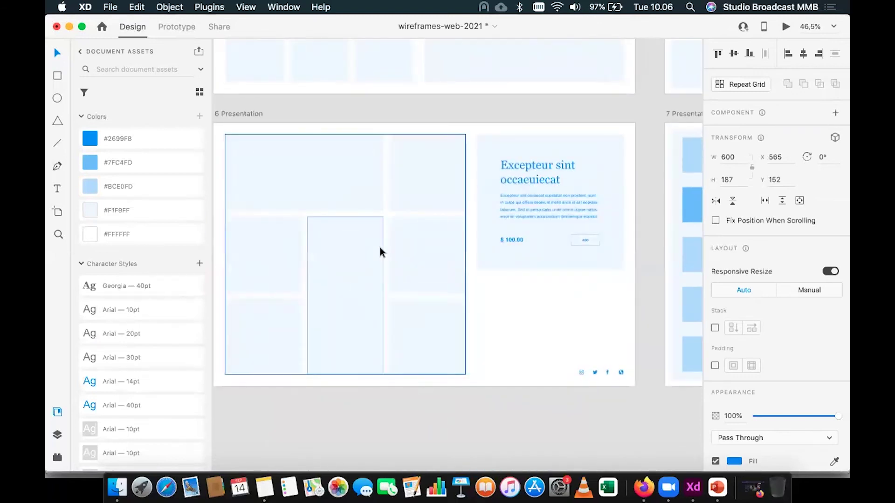
click(348, 181)
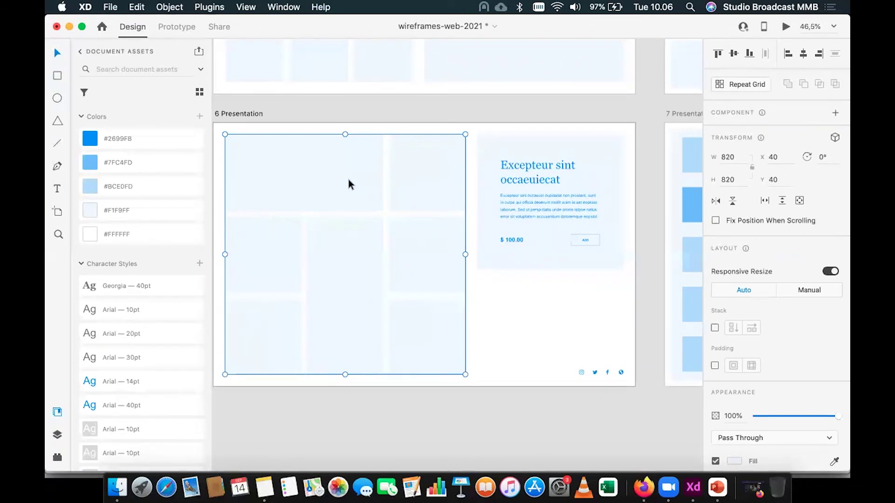
scroll(348, 179, down, 5)
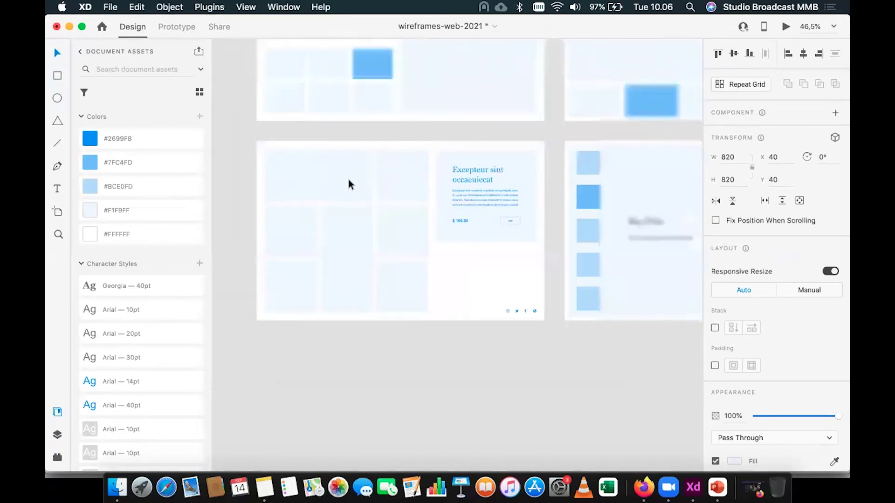
click(339, 124)
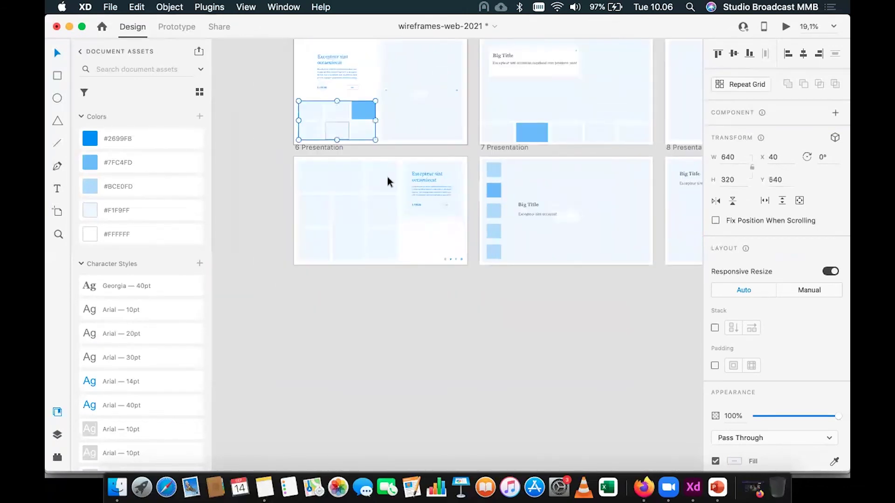
Step: Copy the six-tile group from the 9 Presentation section and paste it onto the Web 1366 – 1 artboard in the Untitled document
scroll(385, 178, up, 3)
scroll(385, 178, right, 5)
scroll(384, 179, right, 5)
scroll(384, 179, up, 1)
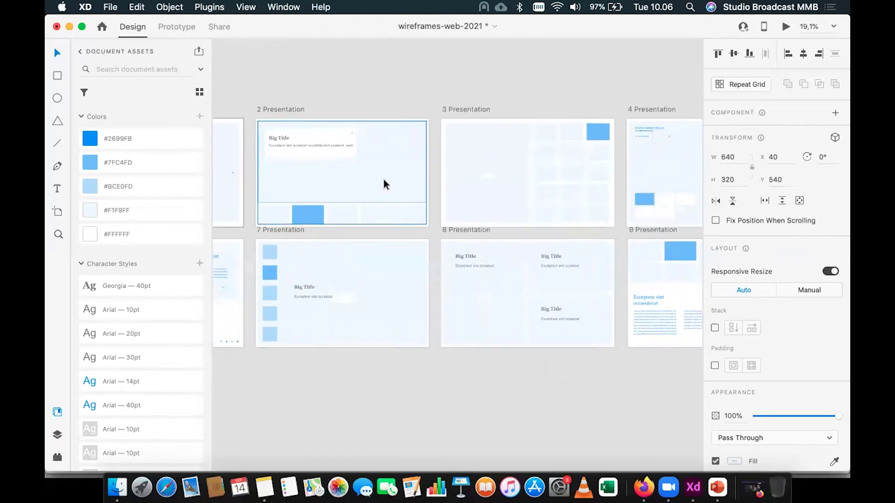
scroll(384, 182, right, 5)
click(474, 266)
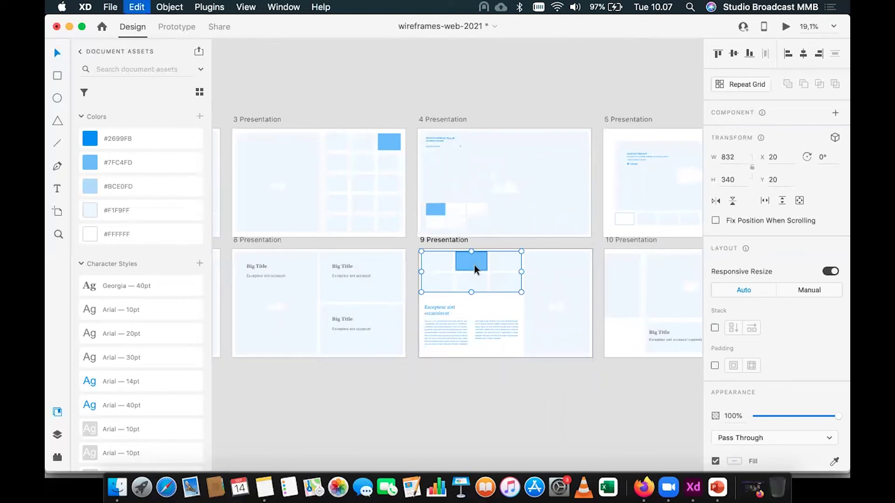
click(283, 7)
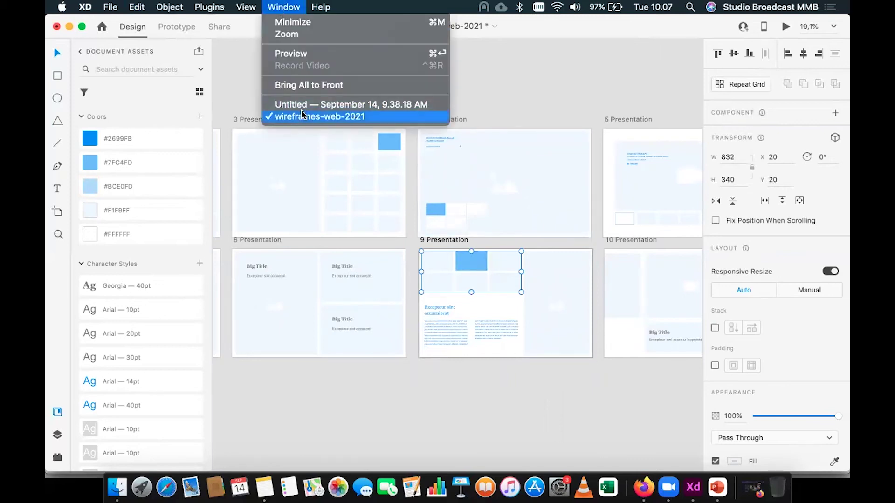
click(322, 104)
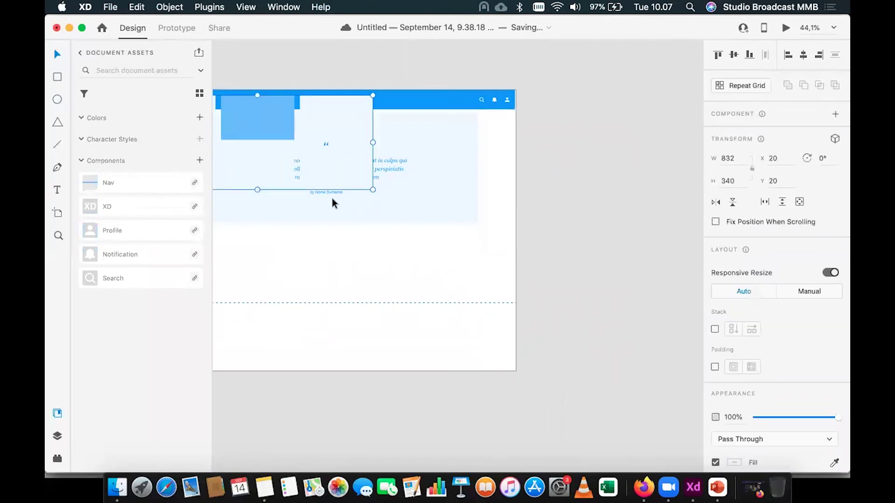
Step: Show the layout grid, place the pasted tile group below the banner at X 139, Y 517, and resize it to 1088 by 405
drag(275, 128, 323, 258)
click(247, 8)
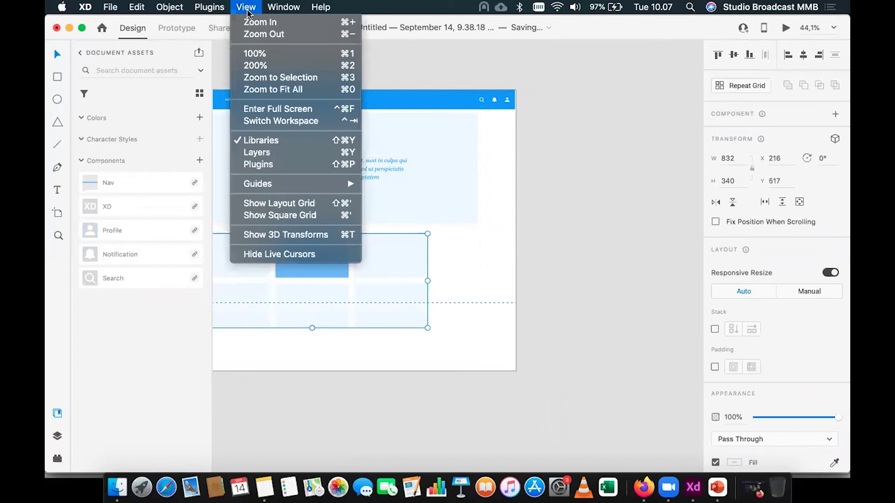
click(264, 203)
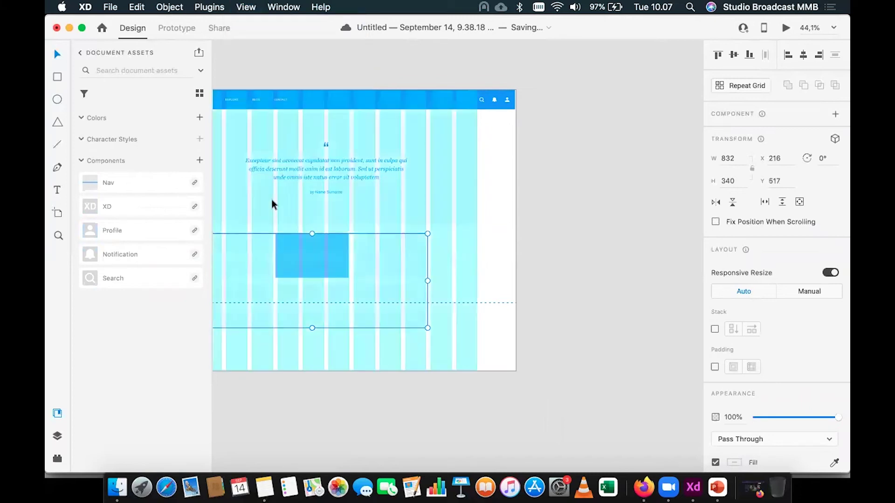
key(super+0)
drag(376, 228, 357, 228)
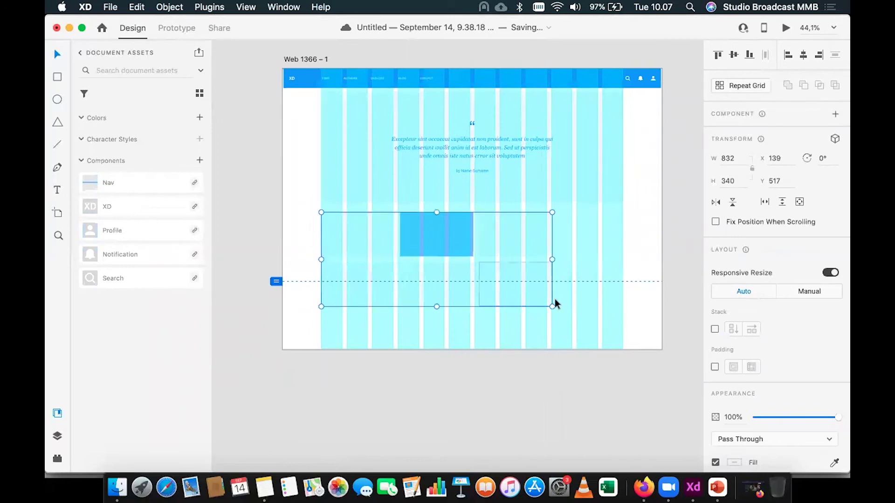
drag(552, 305, 624, 325)
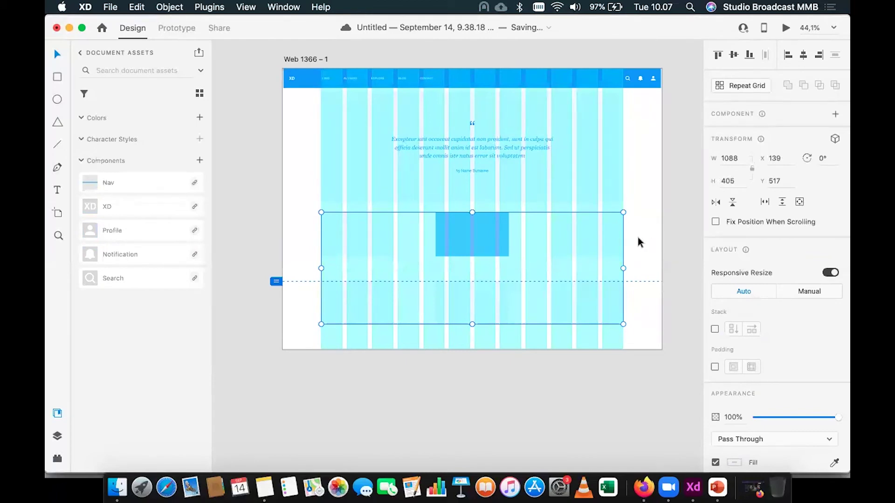
Step: Widen the blue middle tile of the top row on both sides within the group, with its left edge at X 491
scroll(639, 240, up, 5)
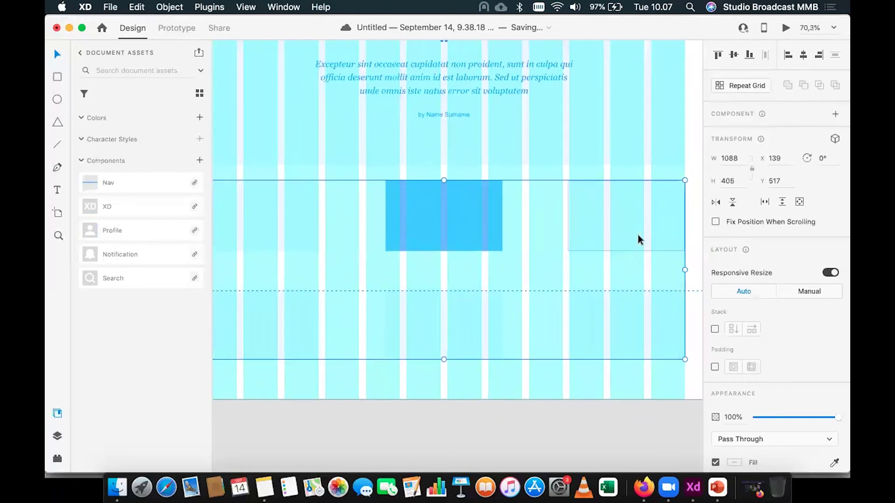
double_click(407, 217)
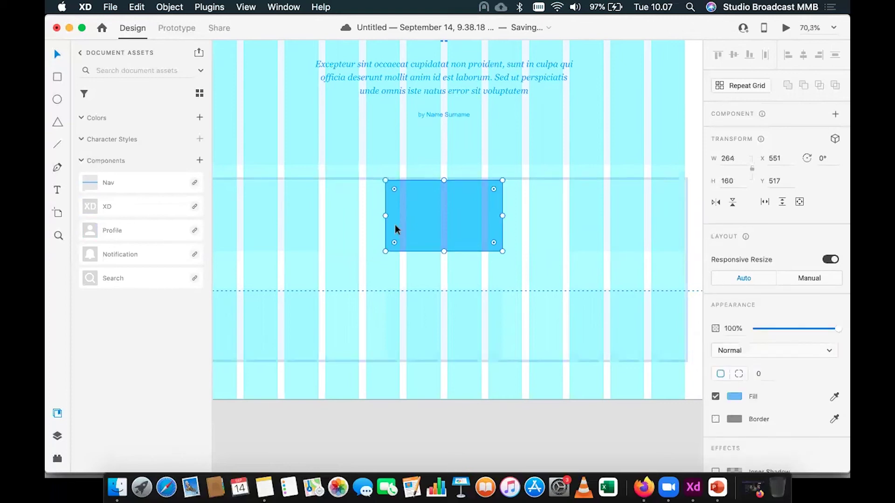
click(686, 157)
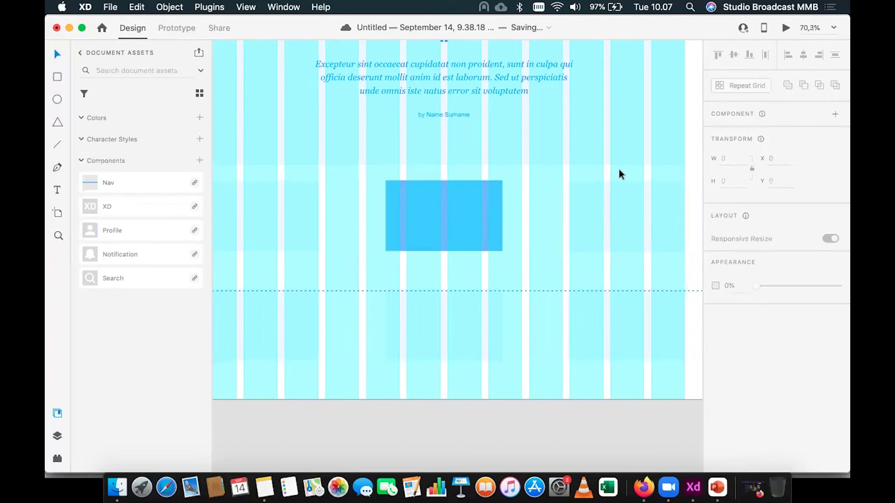
click(400, 217)
double_click(400, 216)
drag(386, 214, 359, 215)
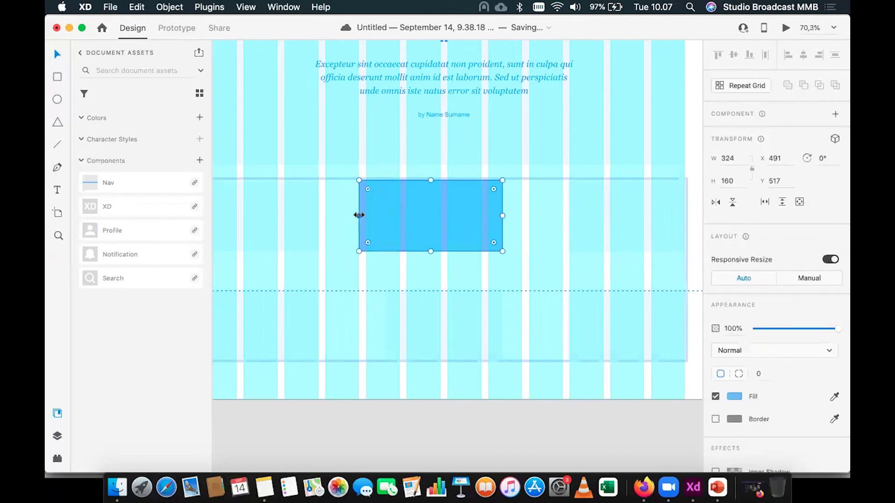
drag(504, 216, 529, 215)
Step: Widen the bottom row's middle tile on both sides to match the blue tile above, with its left edge at X 491
click(430, 315)
click(356, 416)
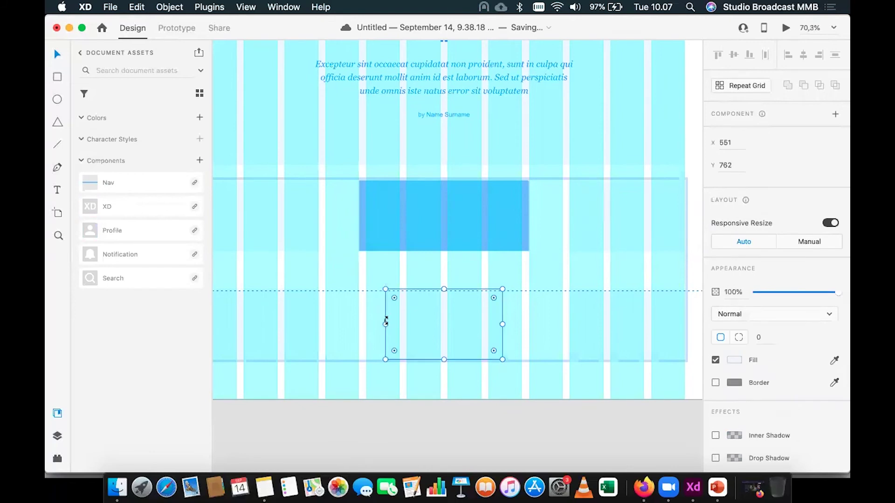
drag(385, 321, 360, 322)
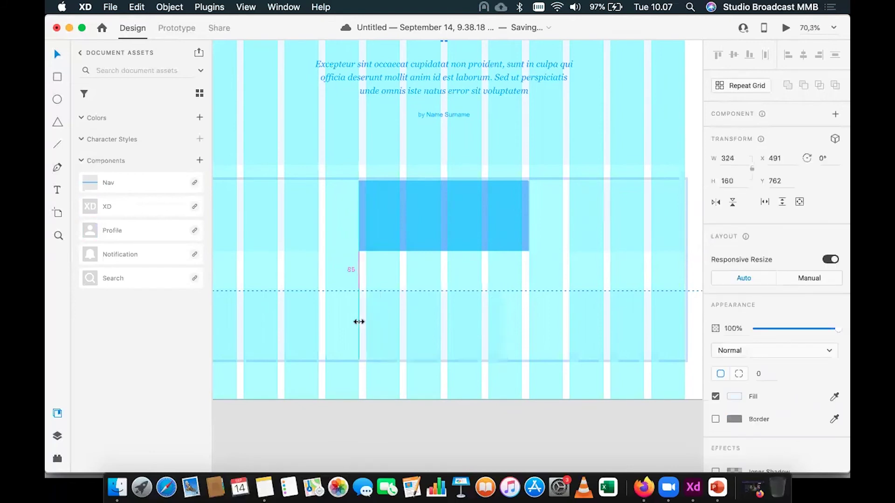
drag(503, 323, 529, 323)
click(512, 392)
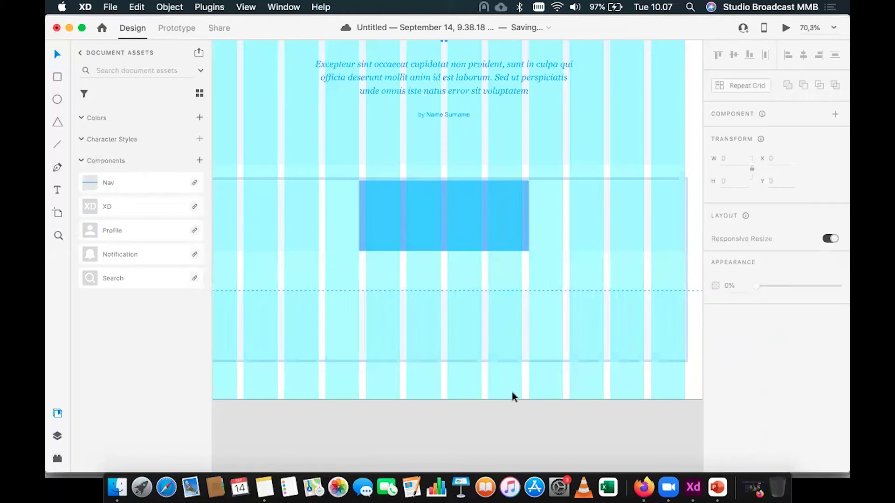
Step: Hide the layout grid and check the tile spacing on the whole artboard
click(247, 7)
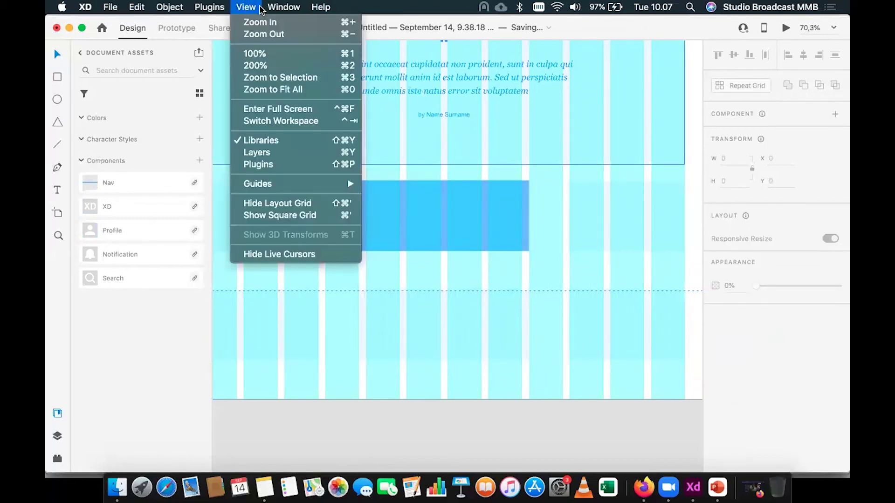
click(269, 203)
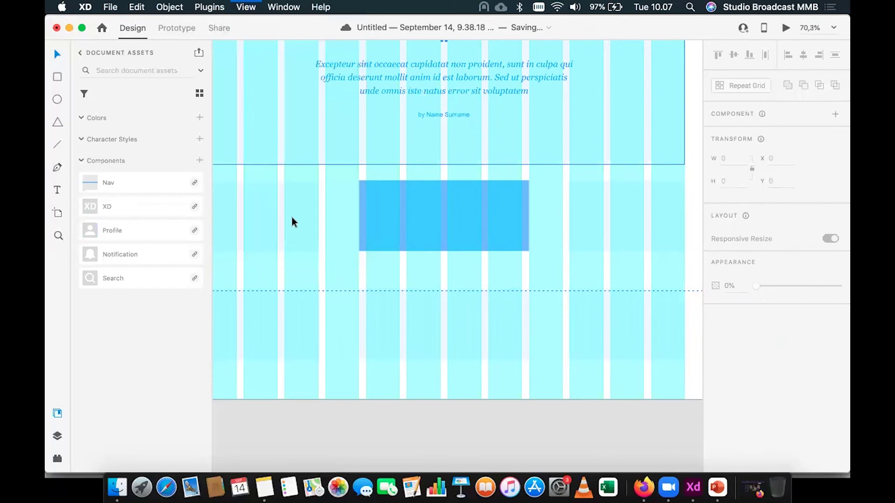
scroll(321, 247, down, 5)
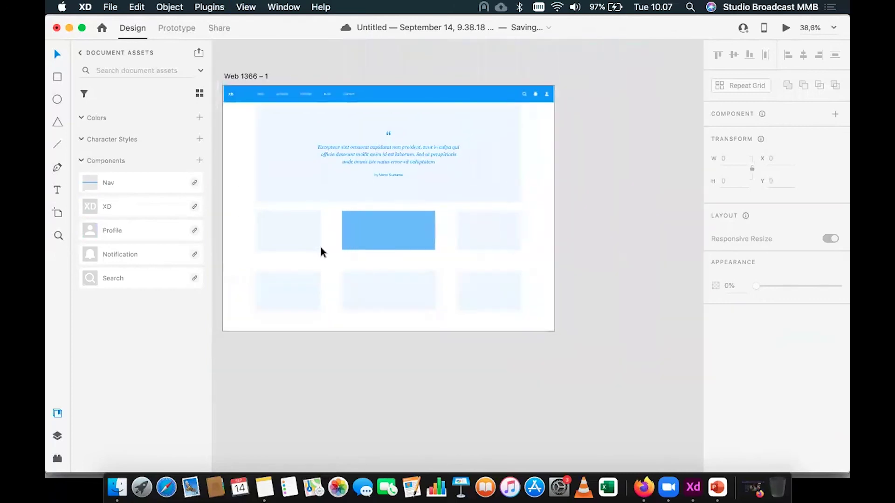
Step: Widen the top row's first tile to 303, extending it towards the blue middle tile
scroll(321, 244, up, 5)
scroll(321, 244, up, 3)
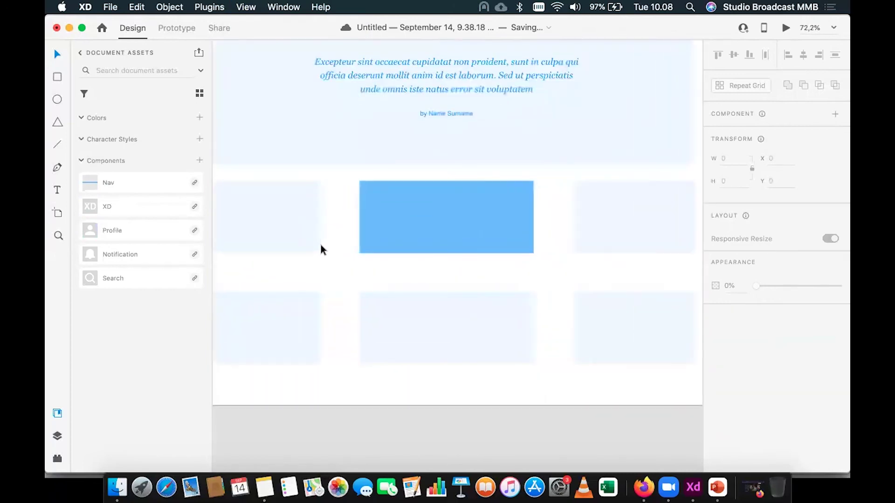
double_click(304, 218)
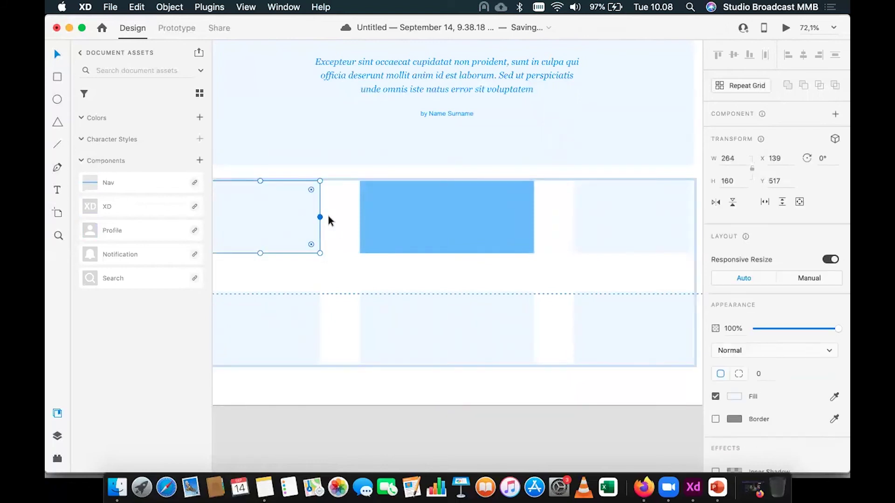
drag(320, 216, 338, 216)
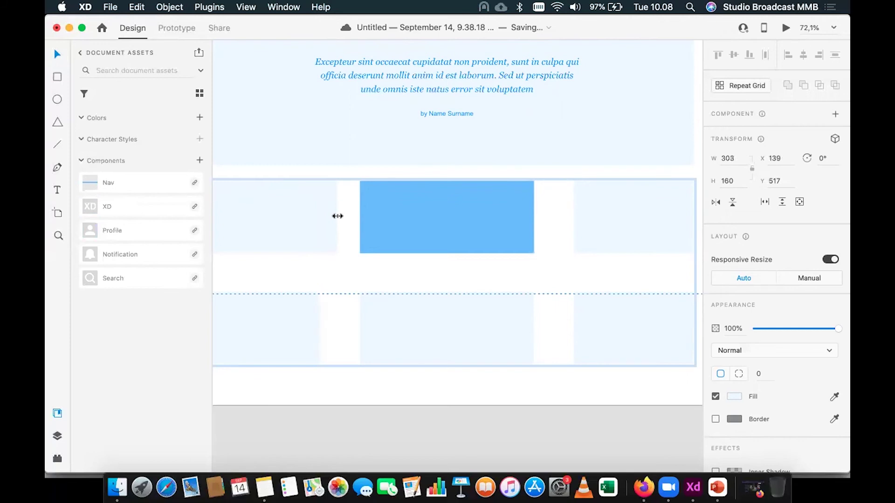
drag(337, 216, 338, 216)
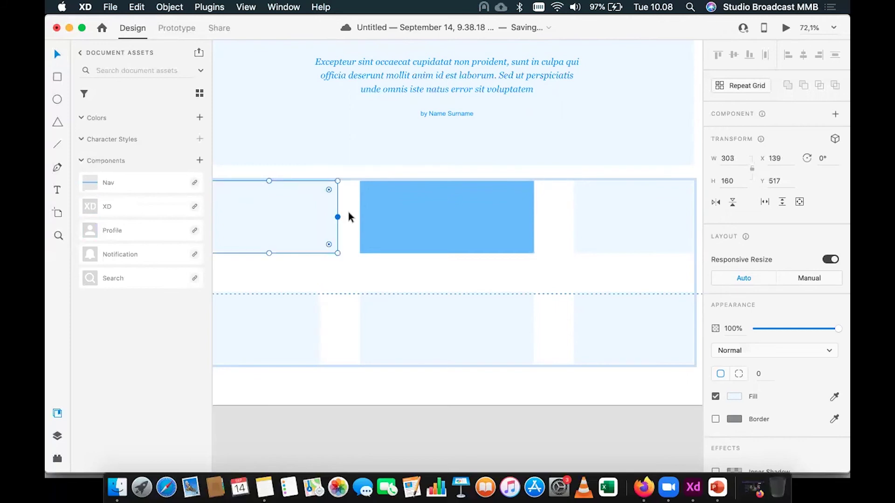
Step: Set the width of the bottom row's first tile to 303
click(274, 312)
click(727, 158)
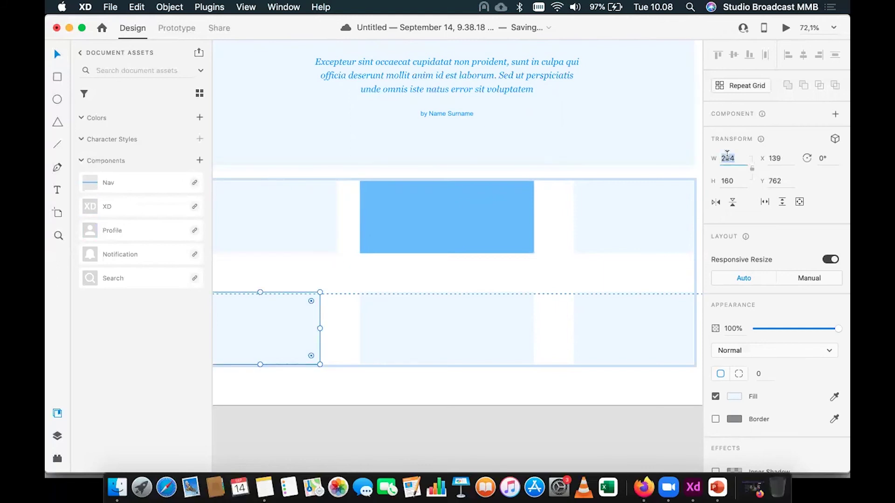
text(303)
key(Return)
Step: Set the top row's last tile to 303 wide and move it to X 924 for equal gaps of 49 around the blue tile
click(611, 219)
click(728, 155)
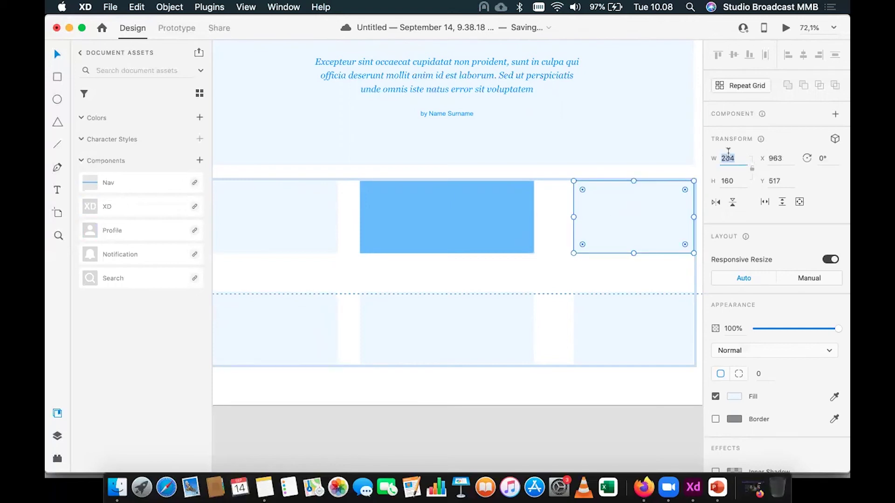
text(303)
key(Return)
click(635, 215)
drag(635, 215, 618, 217)
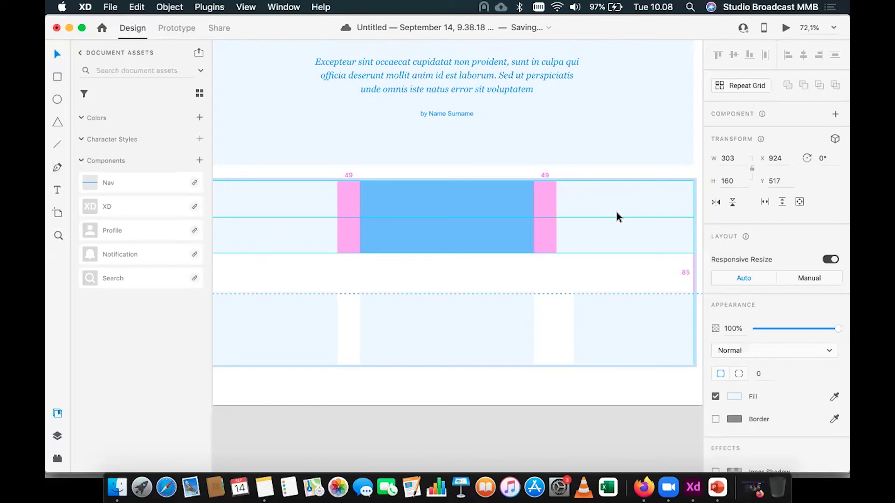
click(617, 213)
Step: Set the bottom row's last tile to 303 wide and shift it towards the middle tile, beneath the last tile of the top row
click(608, 319)
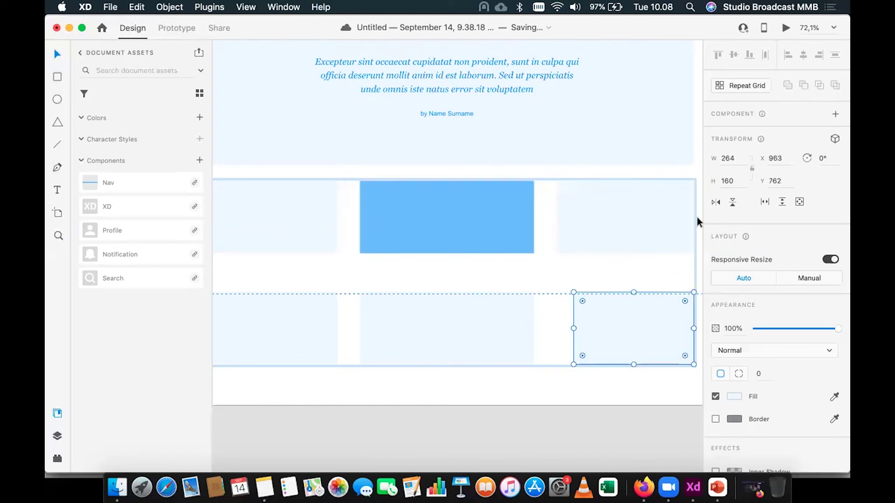
click(617, 232)
click(603, 309)
click(728, 159)
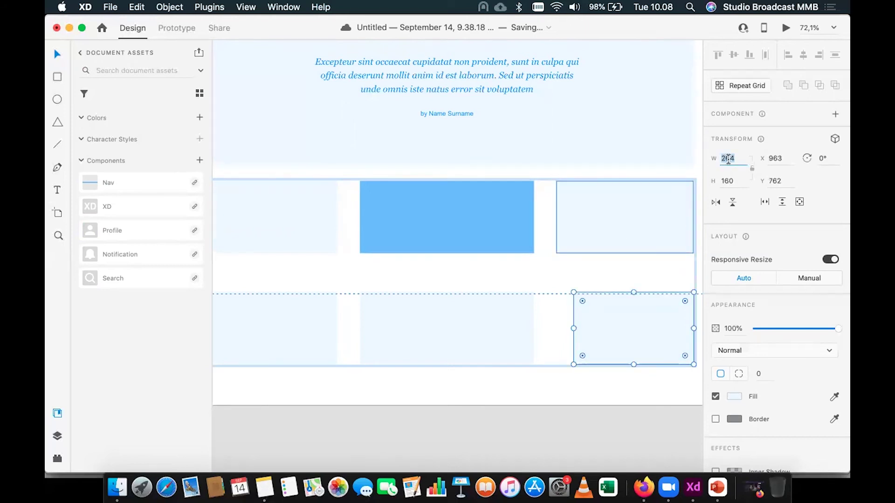
text(303)
key(Return)
click(629, 310)
drag(628, 318, 611, 322)
click(514, 429)
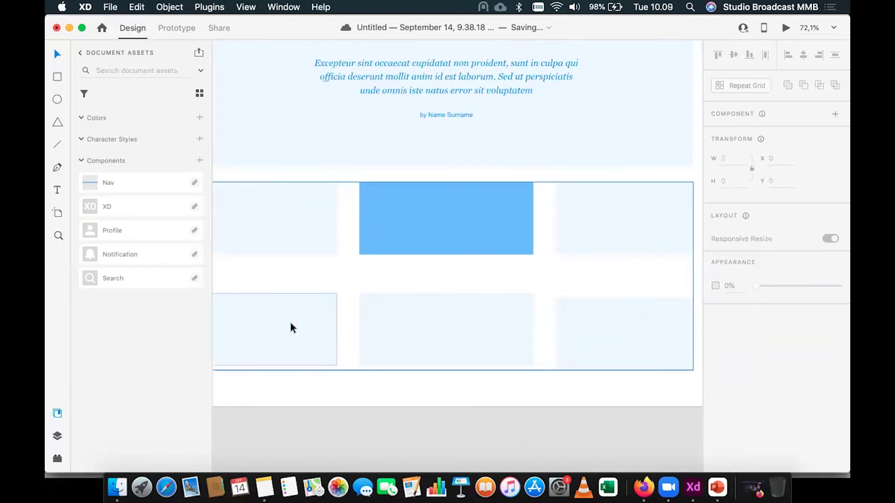
Step: Extend the bottom row's first tile upwards to a height of 190, with its top edge at Y 732
click(290, 322)
scroll(290, 322, left, 3)
double_click(326, 309)
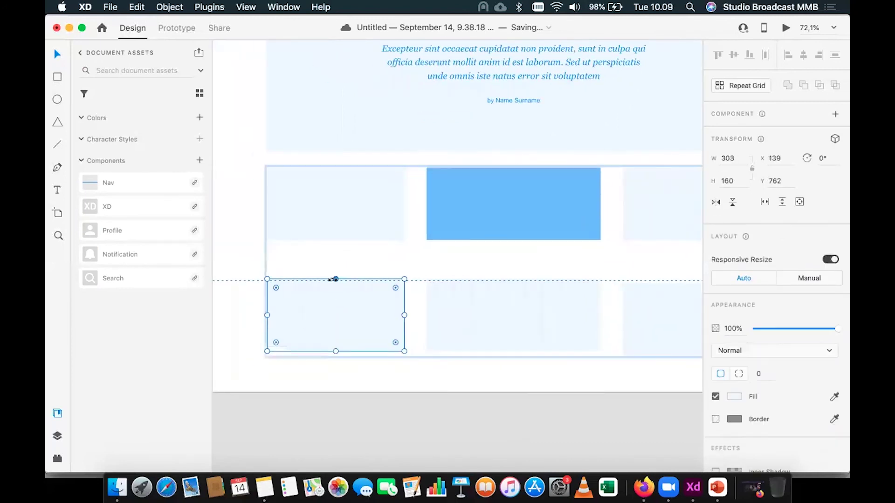
drag(336, 279, 335, 264)
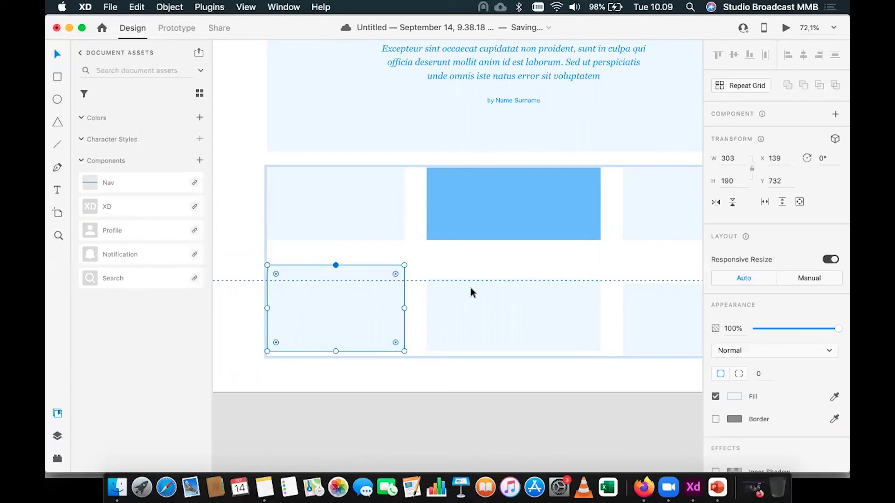
Step: Extend the bottom row's middle and last tiles upwards to line up with the first tile's top edge at Y 732
click(475, 294)
drag(512, 280, 512, 264)
scroll(620, 296, right, 3)
click(611, 308)
drag(623, 287, 623, 284)
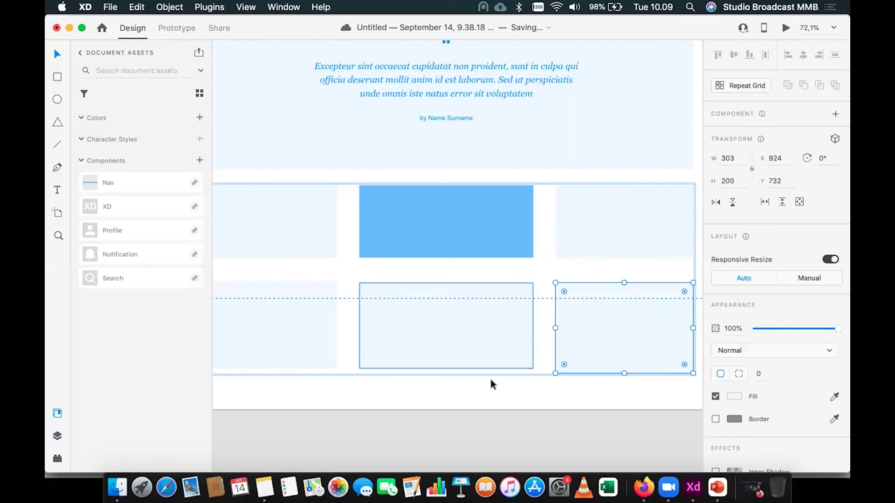
scroll(491, 380, down, 3)
scroll(490, 379, down, 4)
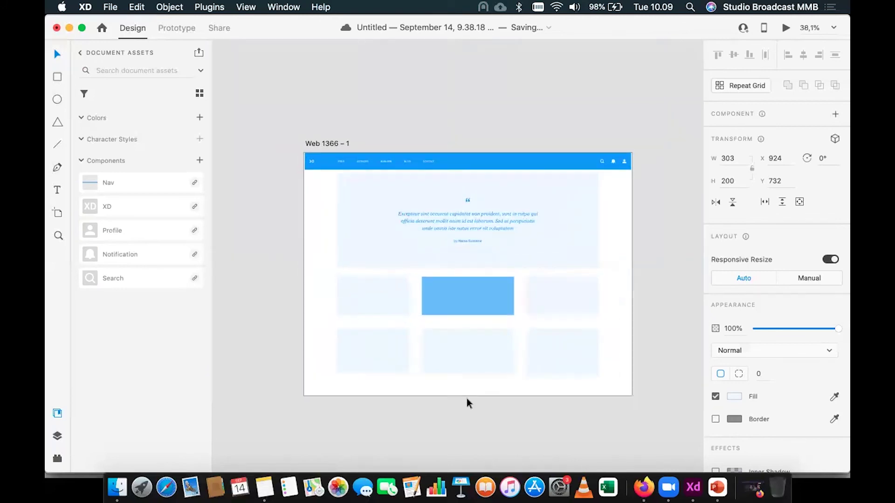
Step: Lengthen the Web 1366 – 1 artboard downwards to a height of 1250
click(464, 393)
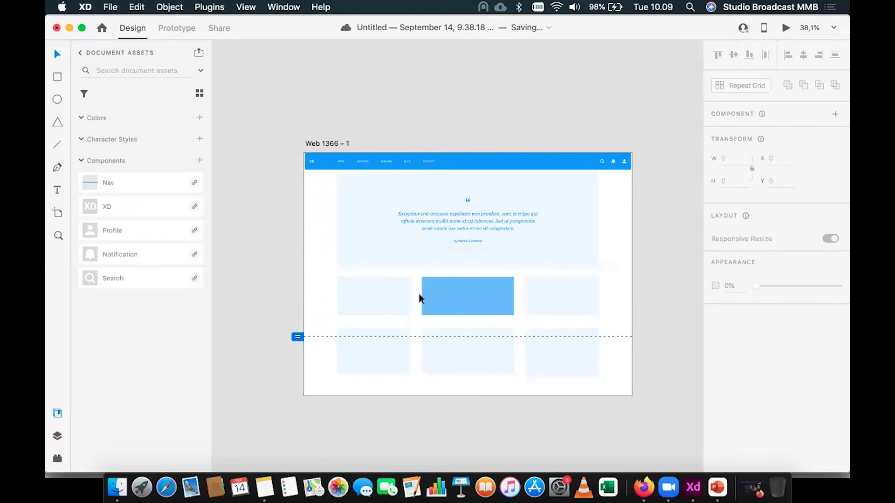
click(317, 143)
drag(468, 396, 463, 452)
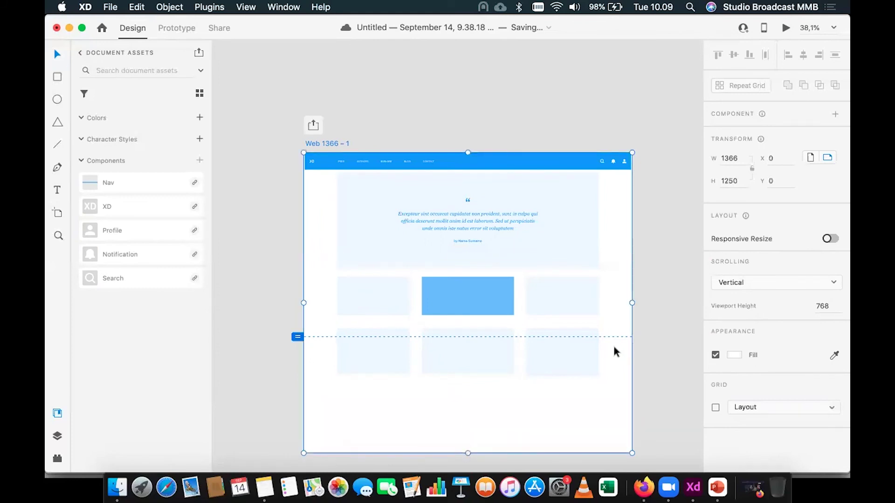
Step: Switch to the wireframes-web-2021 document and copy the blue footer from the "2 Call to Action & Footers" artboard
click(282, 6)
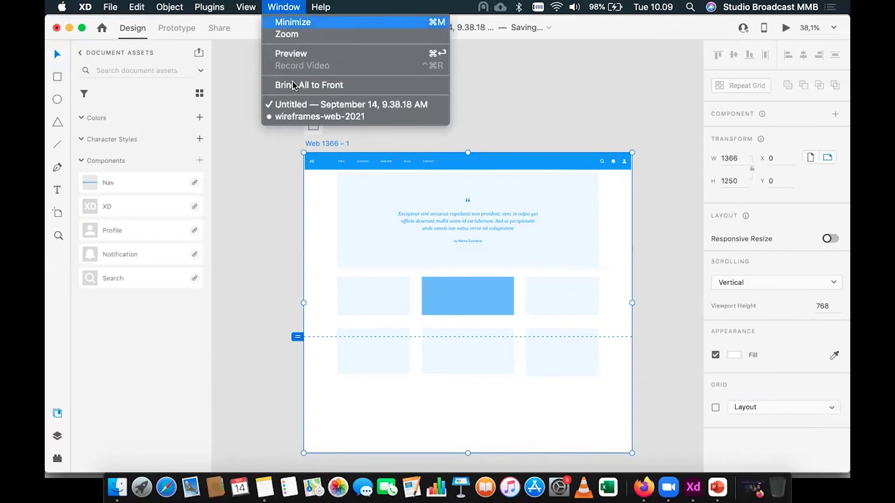
click(354, 117)
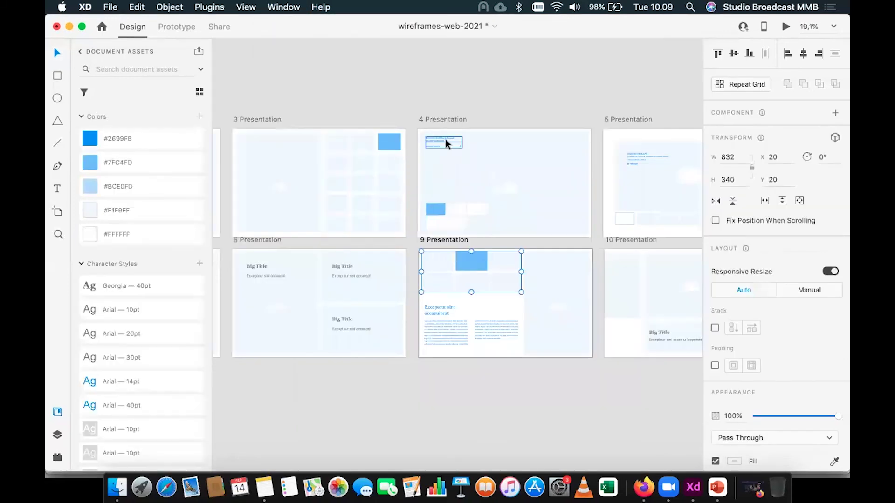
scroll(446, 139, down, 5)
scroll(446, 139, down, 5)
scroll(445, 138, down, 5)
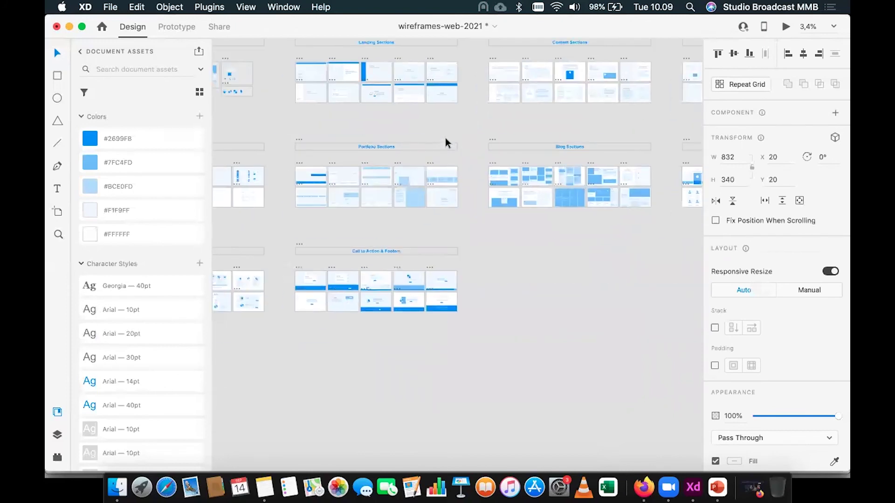
scroll(446, 138, up, 3)
scroll(483, 242, up, 5)
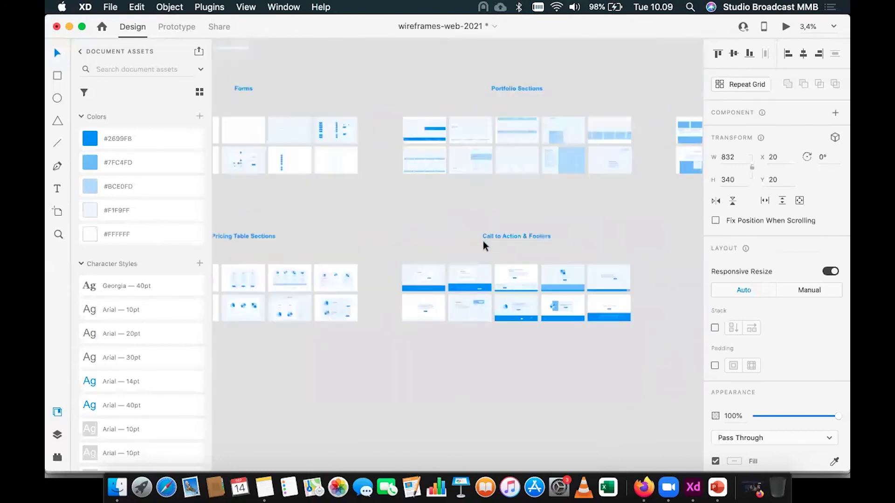
scroll(483, 242, up, 10)
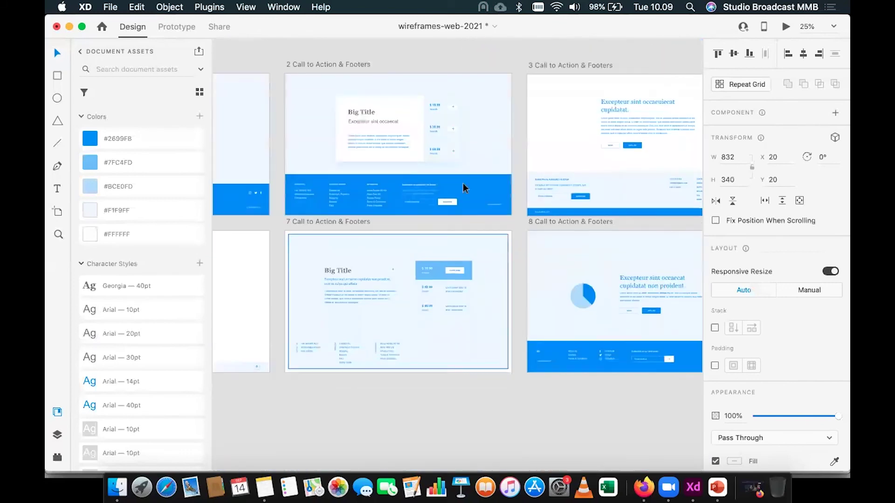
click(303, 183)
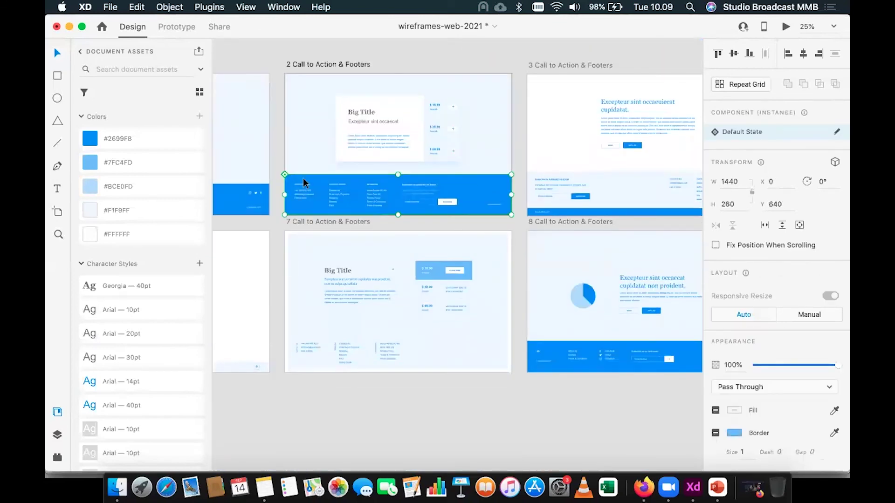
Step: Paste the footer into the untitled document and move it to the bottom of the artboard, at Y 990
click(283, 7)
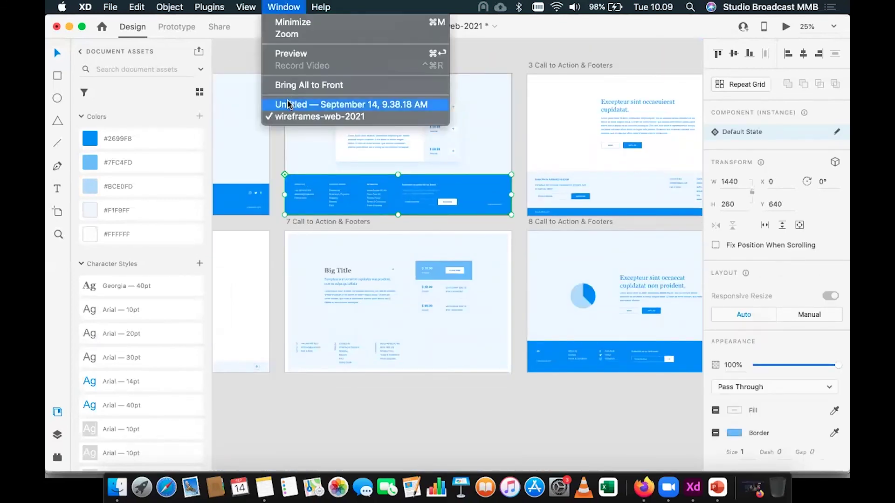
click(289, 104)
click(378, 300)
key(super+v)
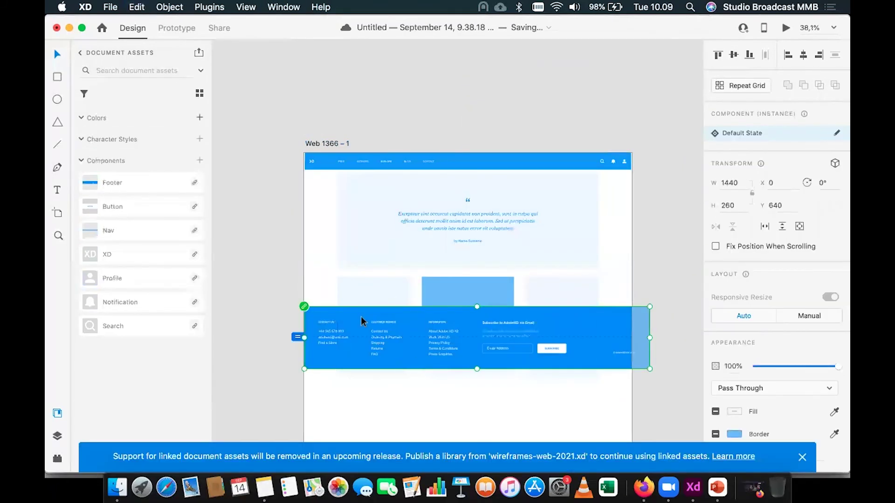
drag(361, 316, 361, 389)
scroll(361, 390, down, 5)
drag(360, 278, 359, 285)
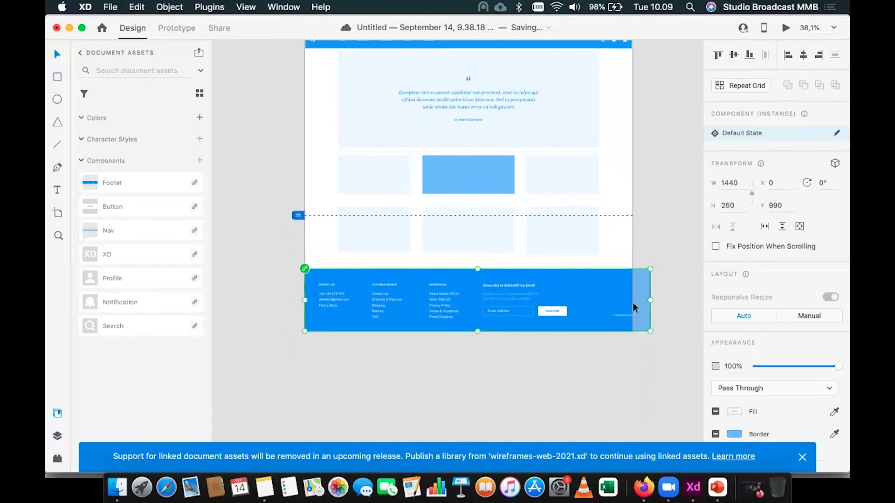
Step: Narrow the footer to 1366 to match the artboard's width and unlink it from its source component
drag(652, 301, 632, 301)
click(672, 303)
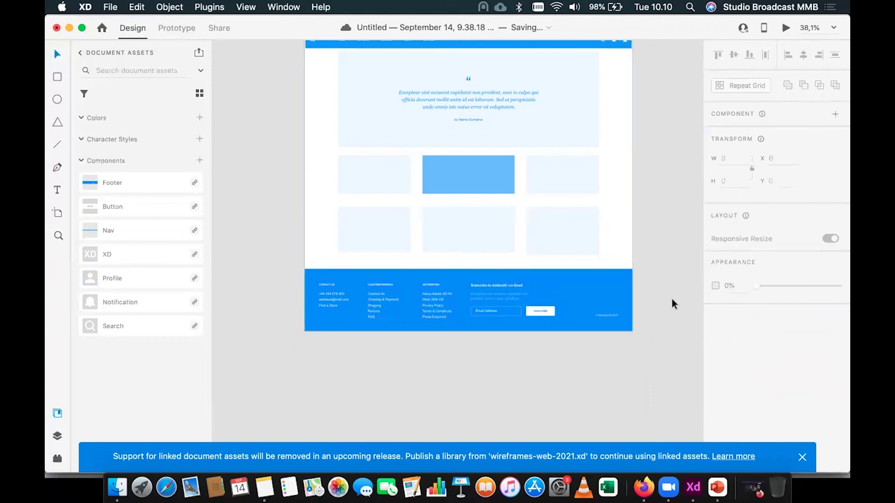
click(345, 292)
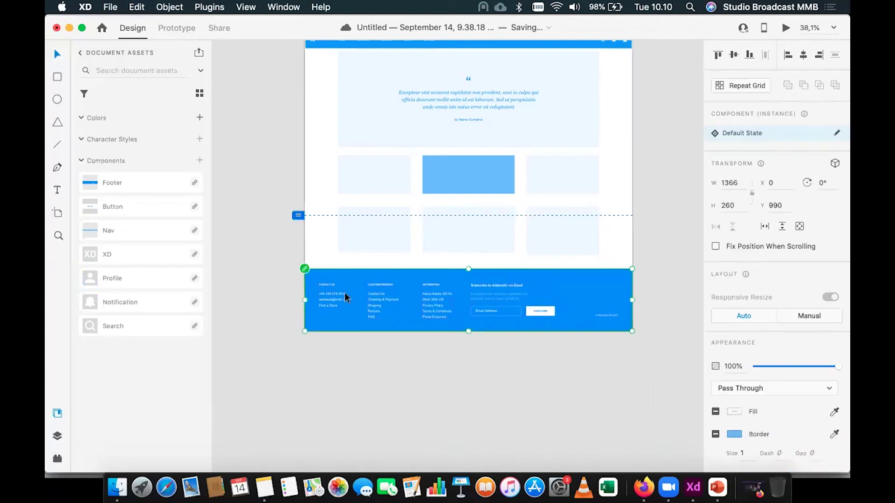
right_click(305, 268)
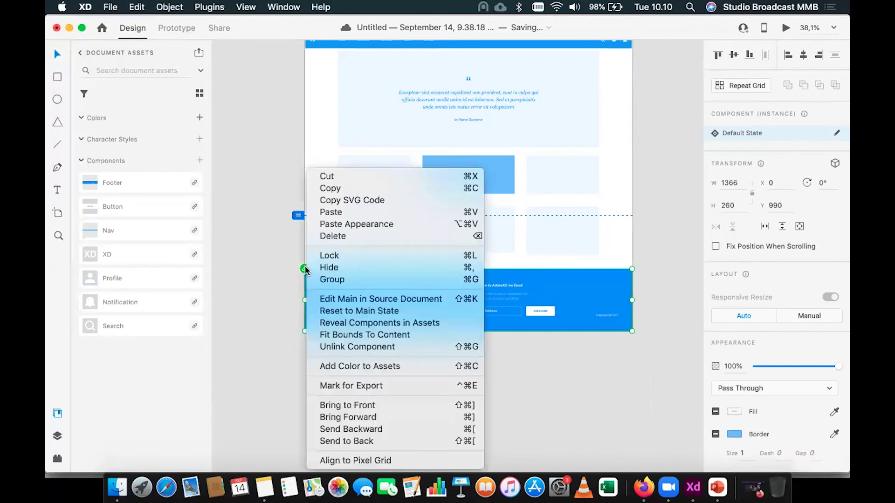
click(356, 347)
click(357, 363)
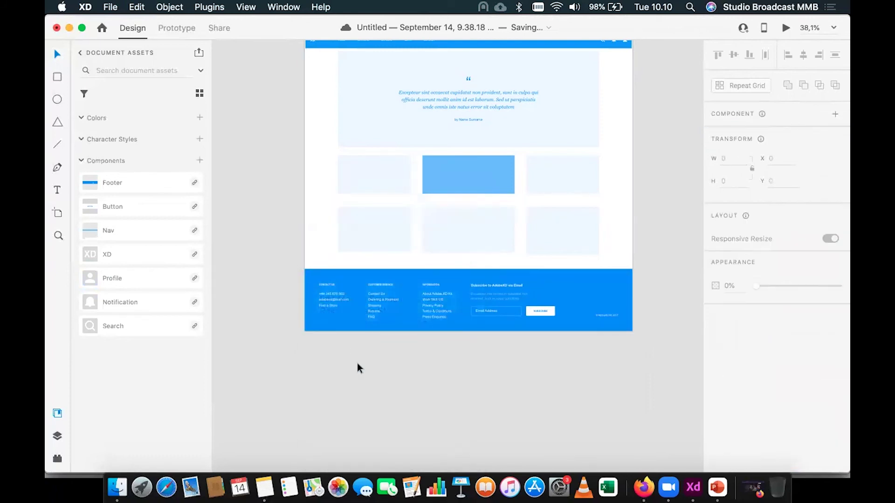
scroll(349, 367, down, 3)
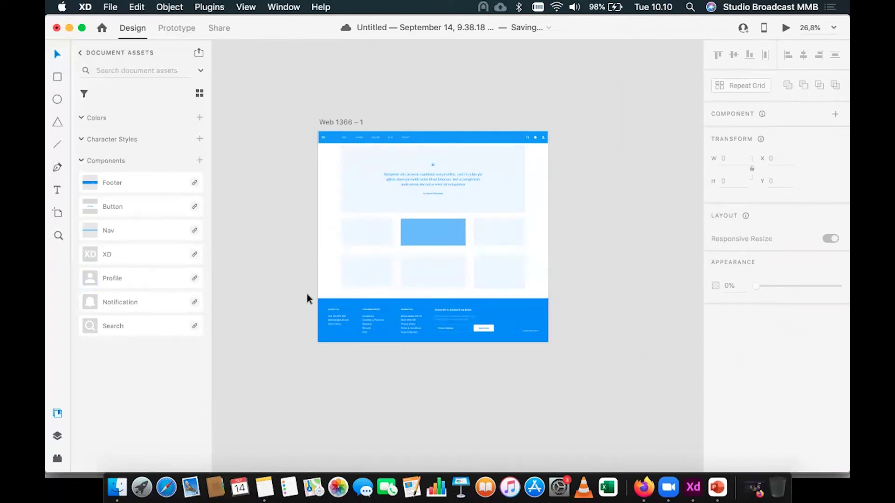
scroll(307, 295, down, 1)
scroll(307, 293, up, 3)
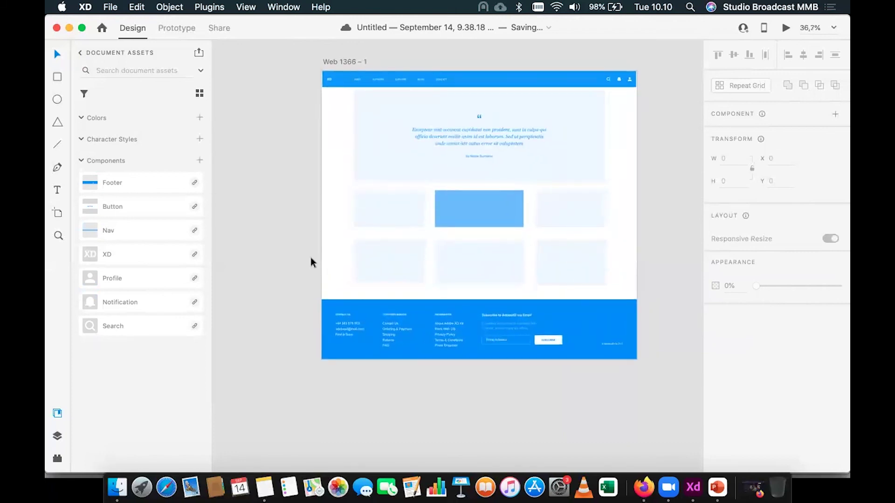
scroll(311, 258, up, 2)
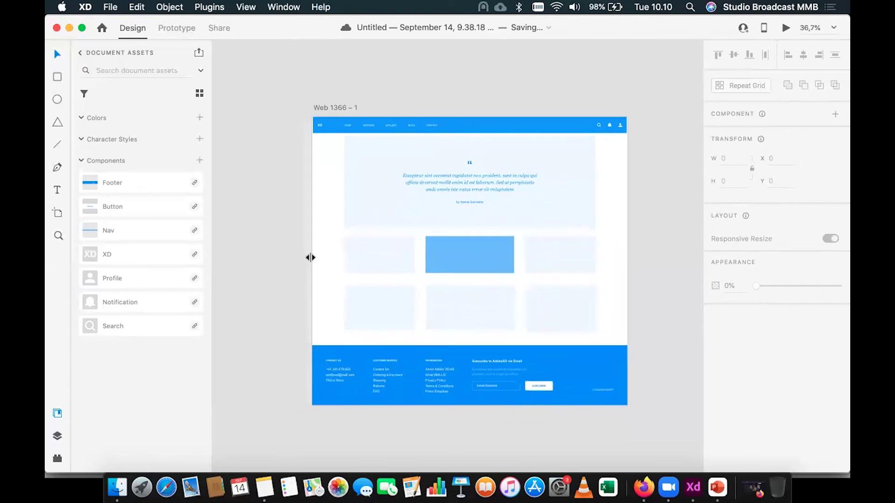
scroll(292, 273, up, 3)
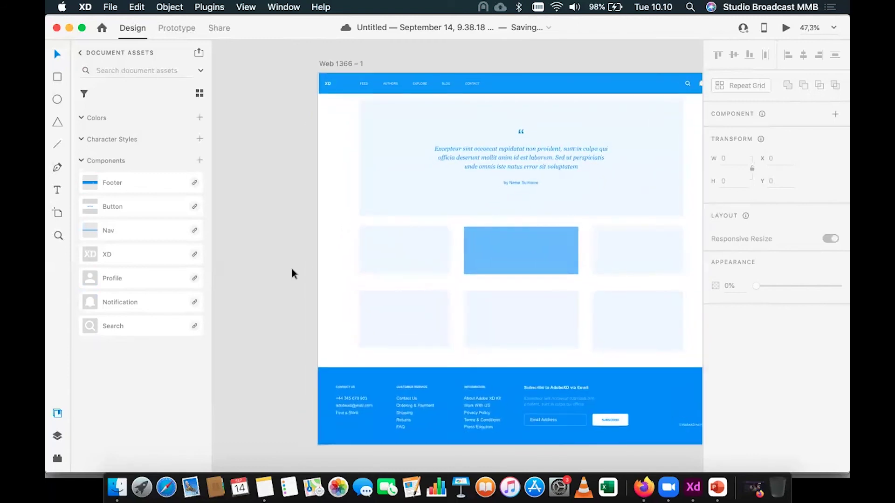
scroll(291, 270, up, 1)
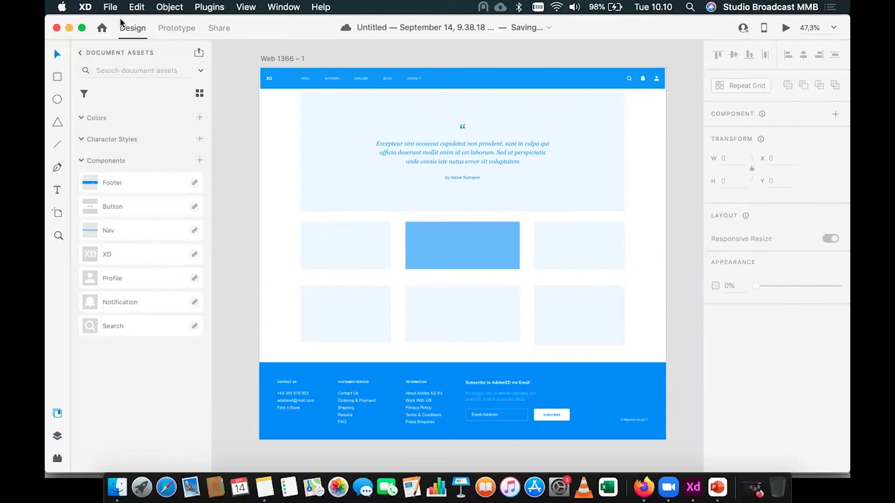
Step: Open the recent document Project_web_kampus.xd
click(110, 7)
mouse_move(156, 61)
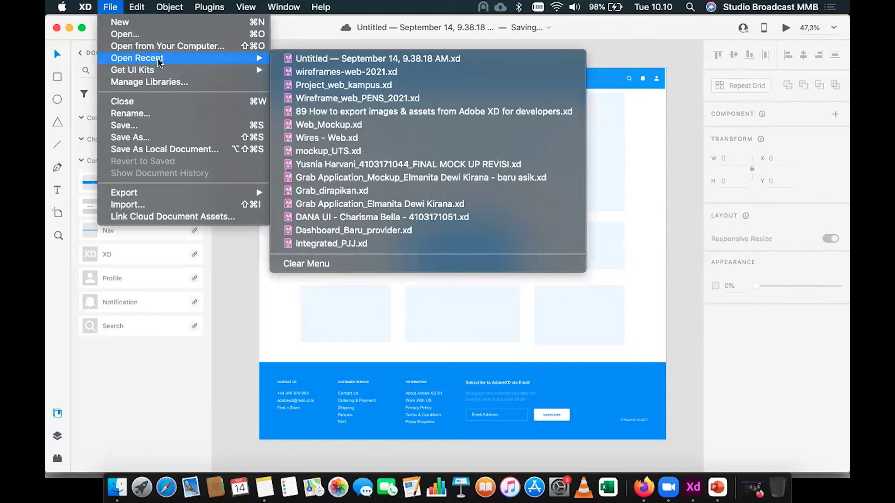
click(307, 85)
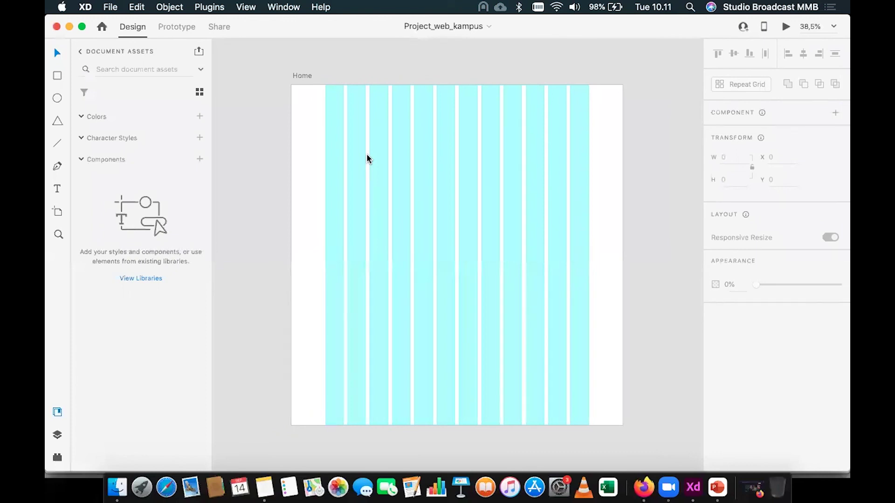
Step: Open the recent document Wireframe_web_PENS_2021.xd
click(110, 7)
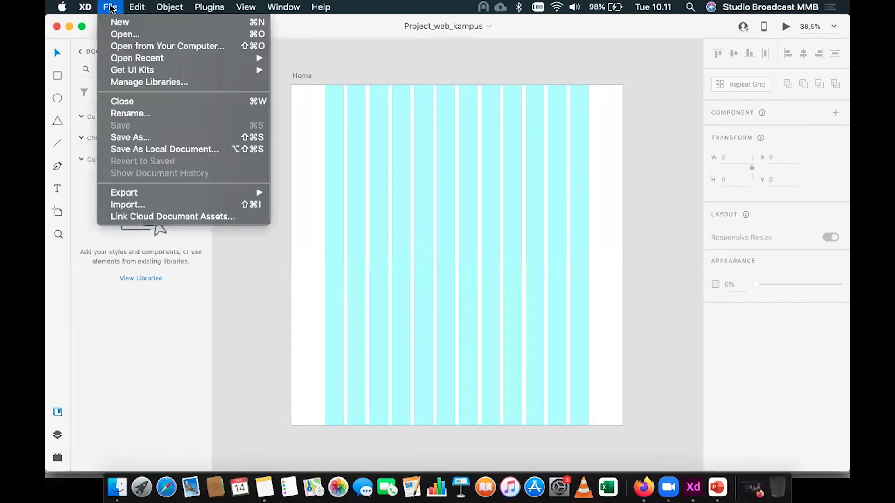
mouse_move(147, 61)
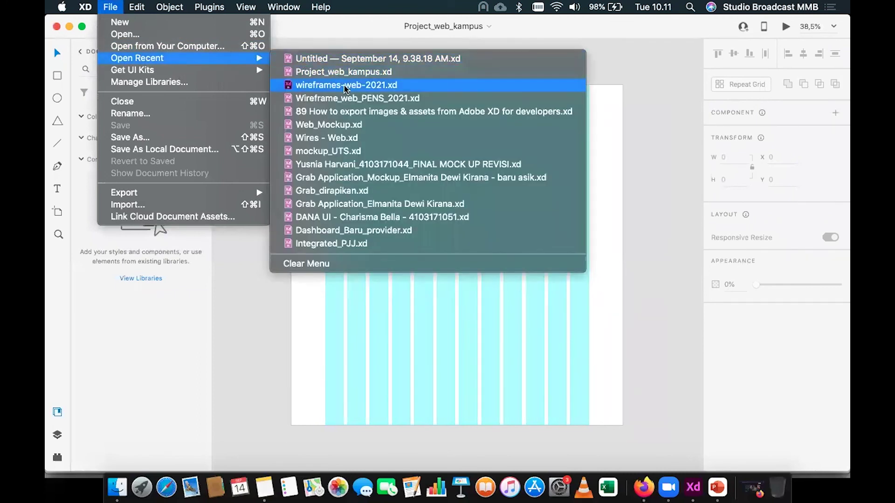
click(338, 99)
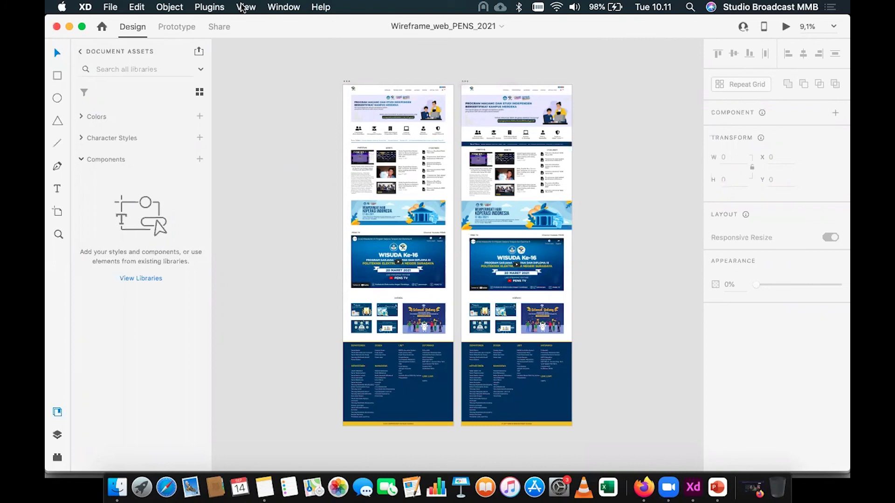
Step: Open the recent student mockup document whose name ends in FINAL MOCK UP REVISI
click(110, 7)
mouse_move(250, 60)
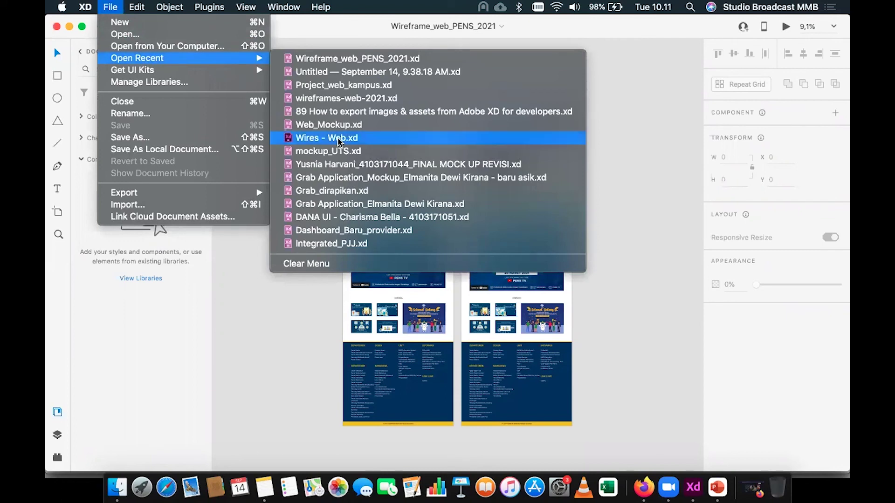
click(339, 167)
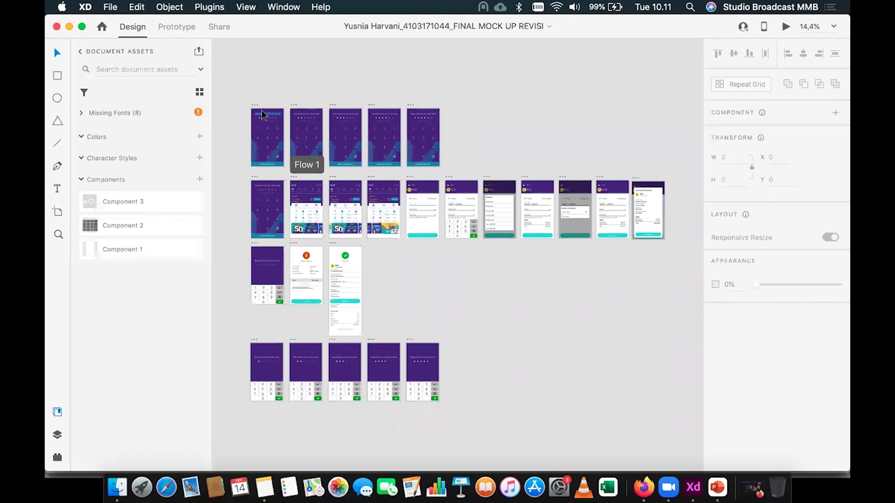
Step: Switch by way of Project_web_kampus to the untitled September 14 document and accept the remote changes to reload it
click(286, 7)
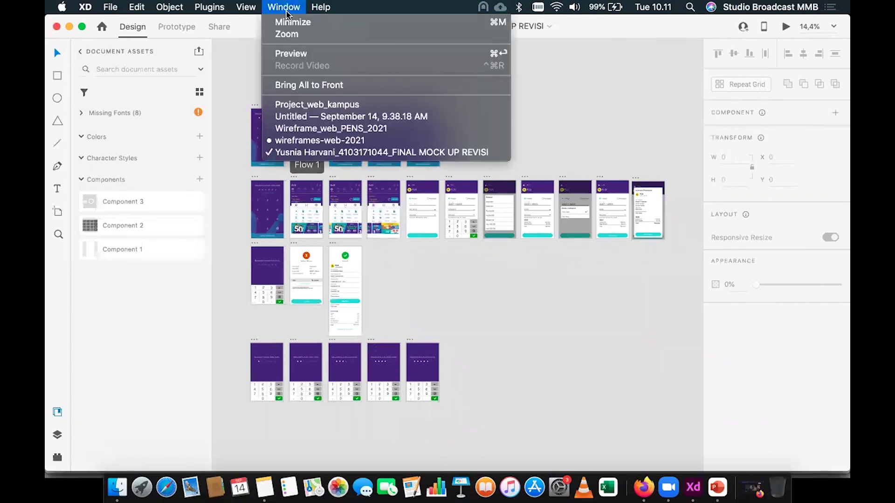
click(283, 105)
click(280, 9)
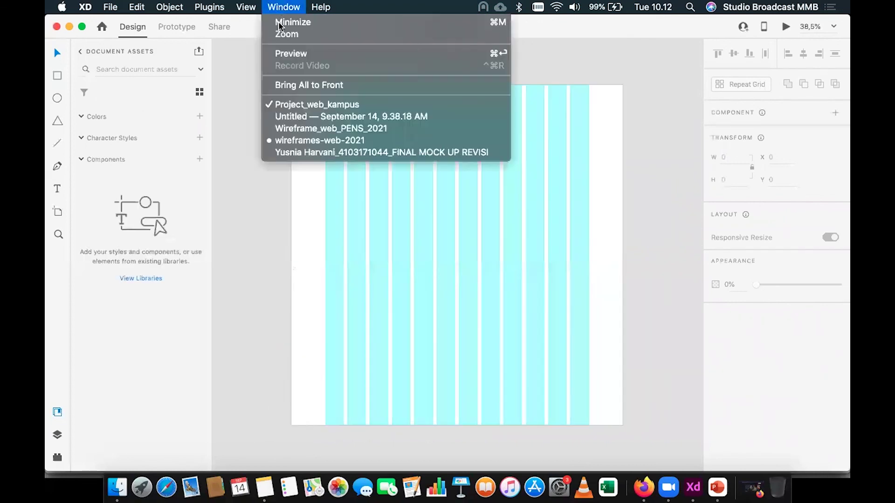
click(284, 118)
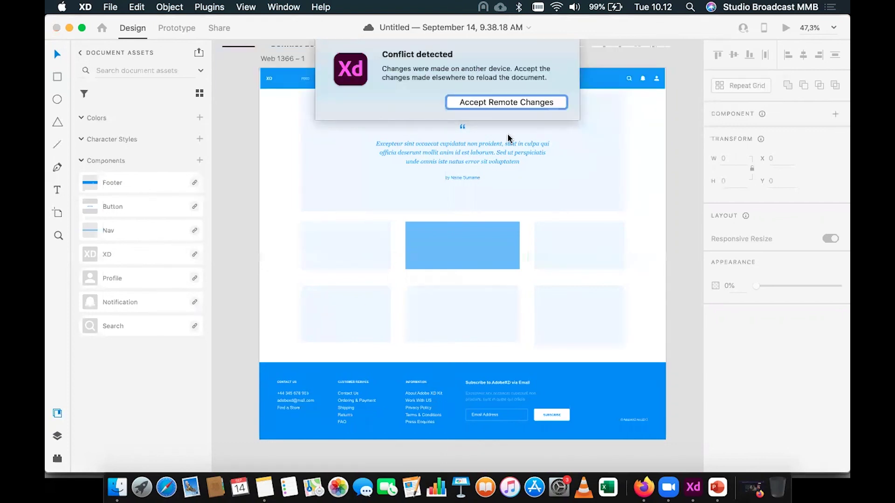
click(512, 102)
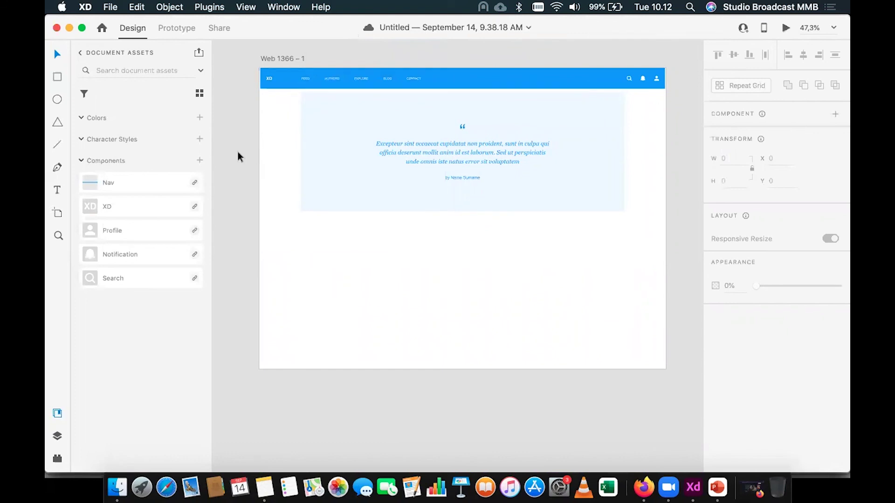
Step: Look through the open documents Wireframe_web_PENS_2021 and wireframes-web-2021
click(290, 5)
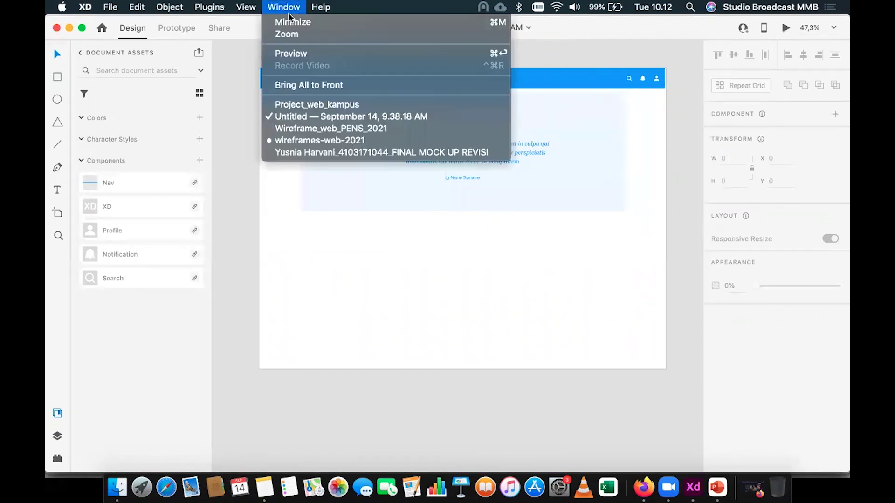
click(288, 129)
click(278, 5)
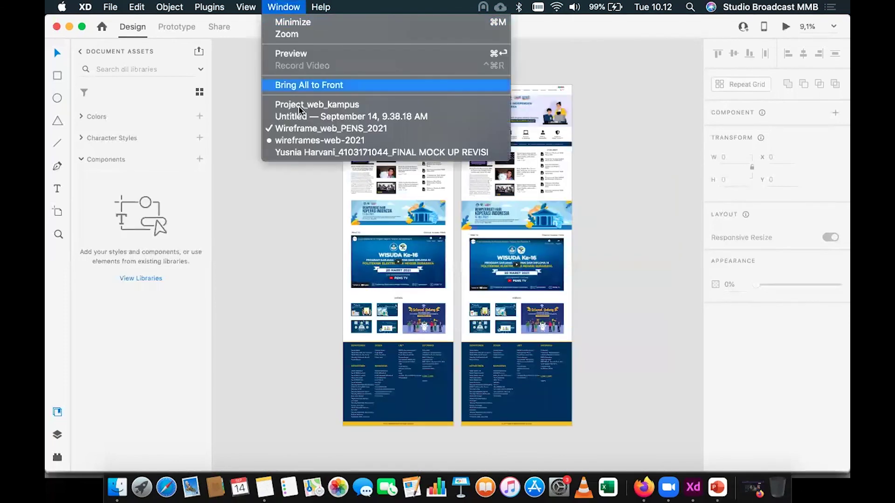
click(285, 140)
click(282, 7)
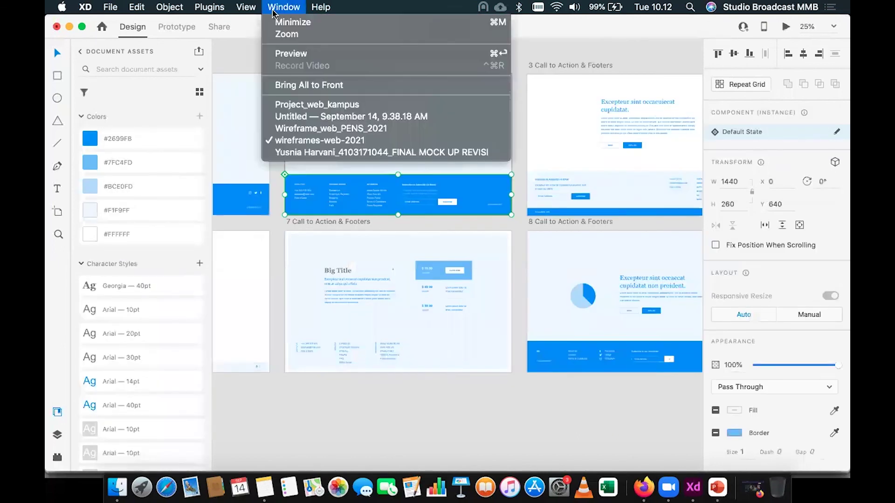
click(243, 55)
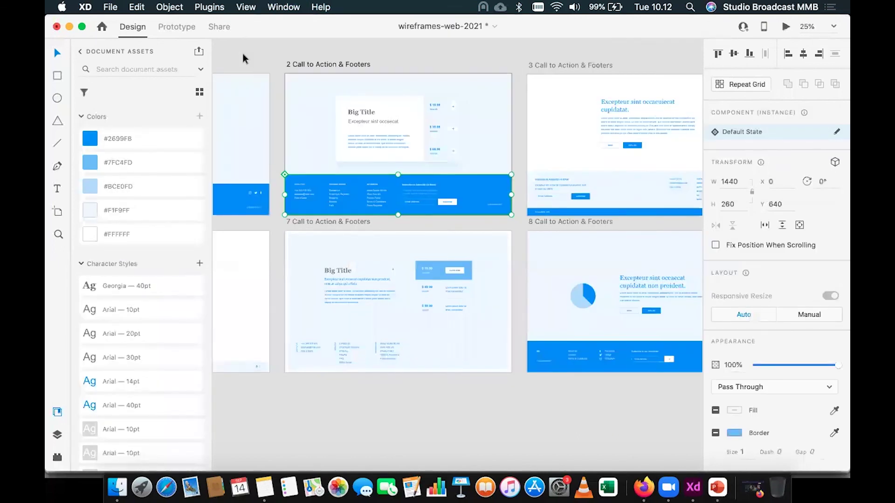
click(243, 55)
Step: Check the untitled September 14 document again and bring Wireframe_web_PENS_2021 to the front
click(283, 7)
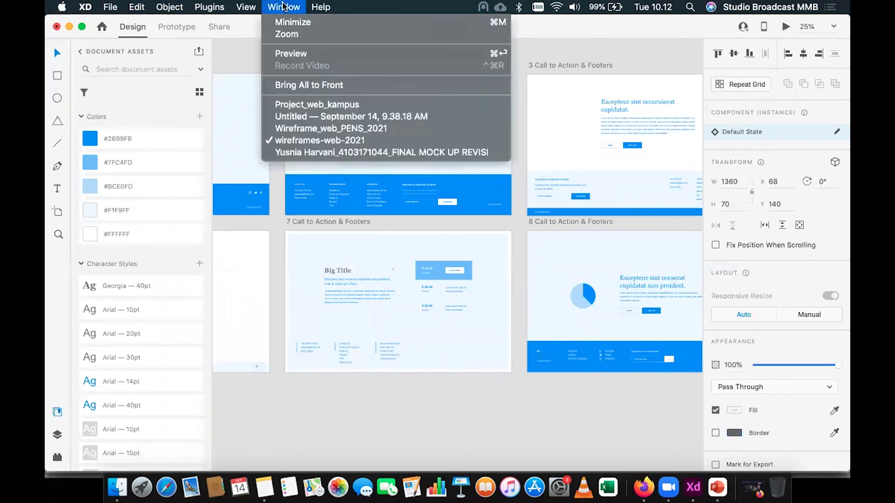
click(288, 121)
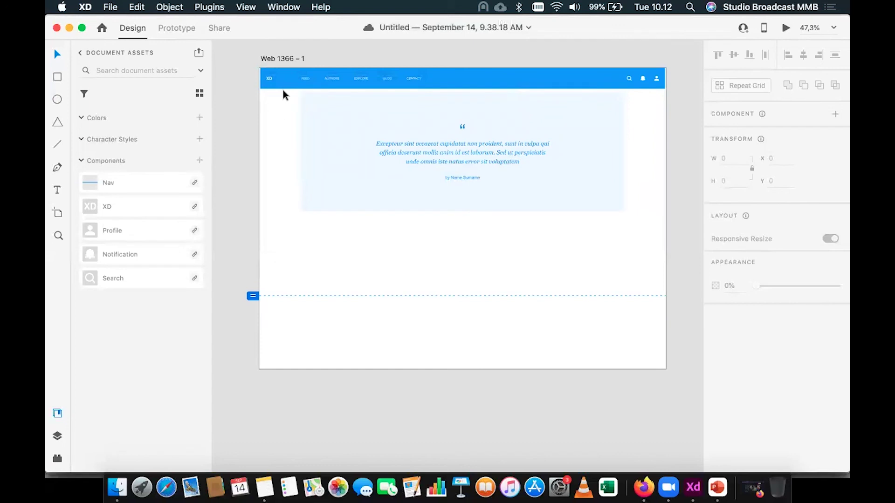
click(284, 6)
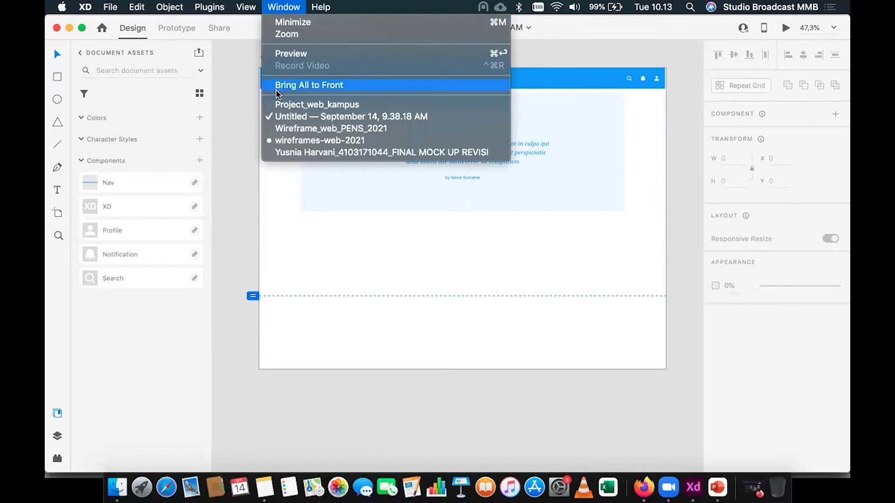
click(278, 129)
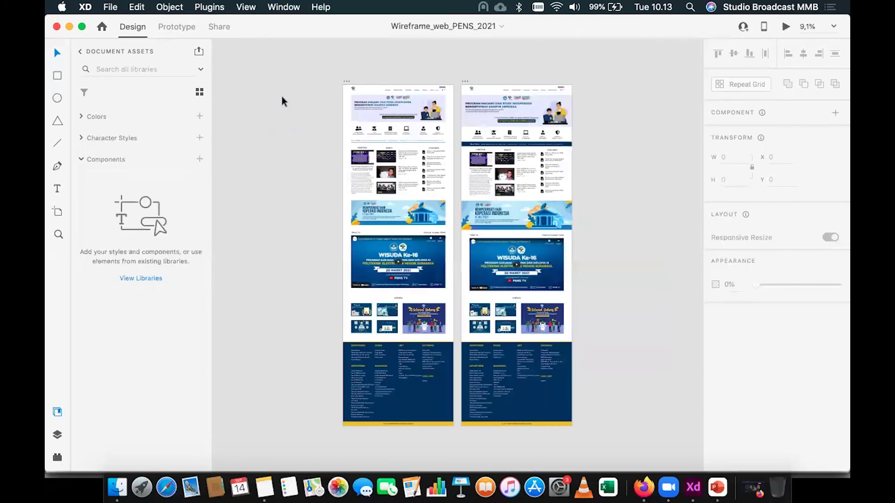